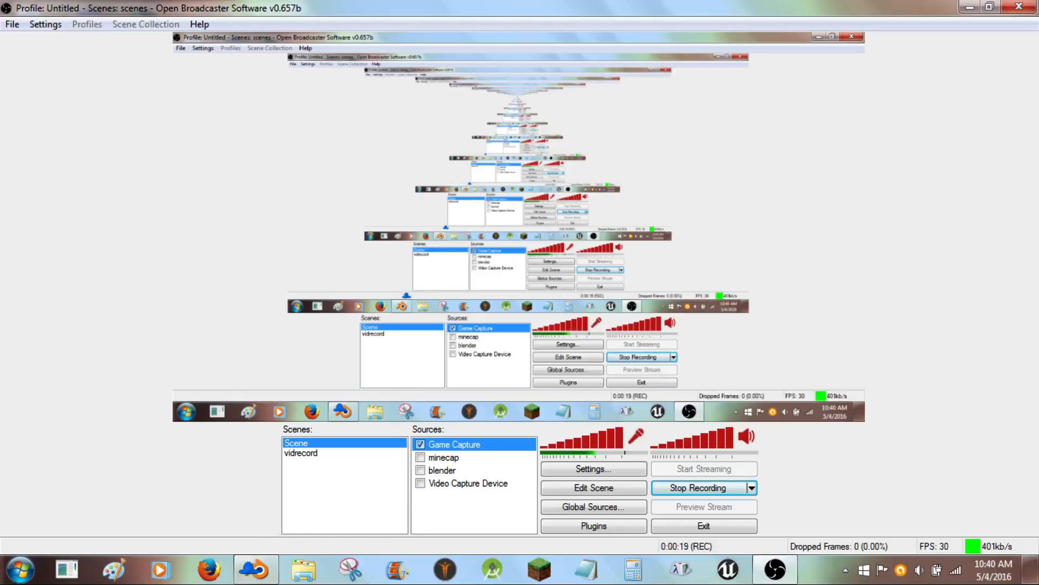
# - Run the game in Blender, toggle the camera's on/off snapshot capture, and exit the game
pyautogui.click(257, 569)
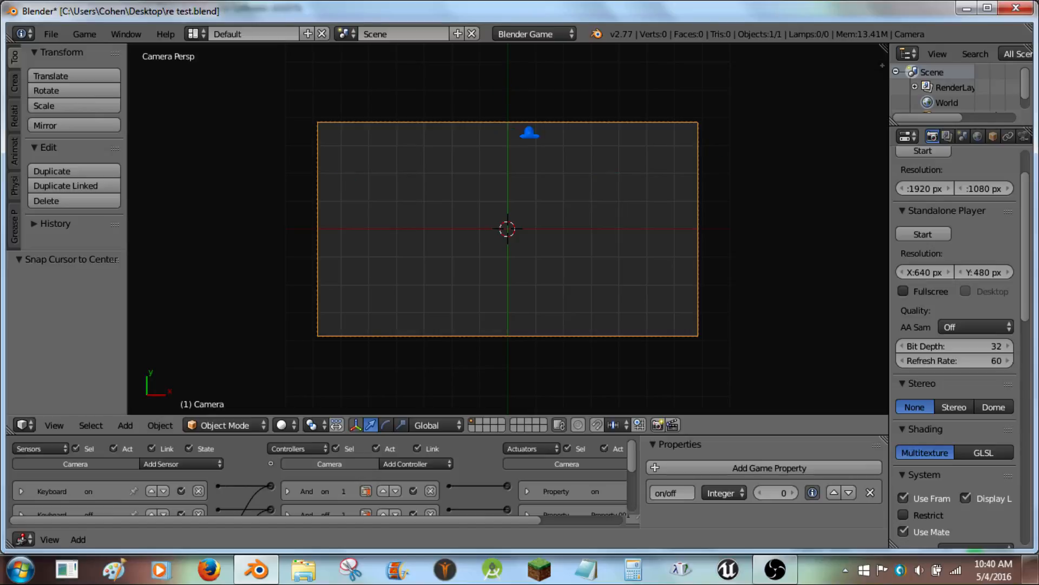
pyautogui.press('p')
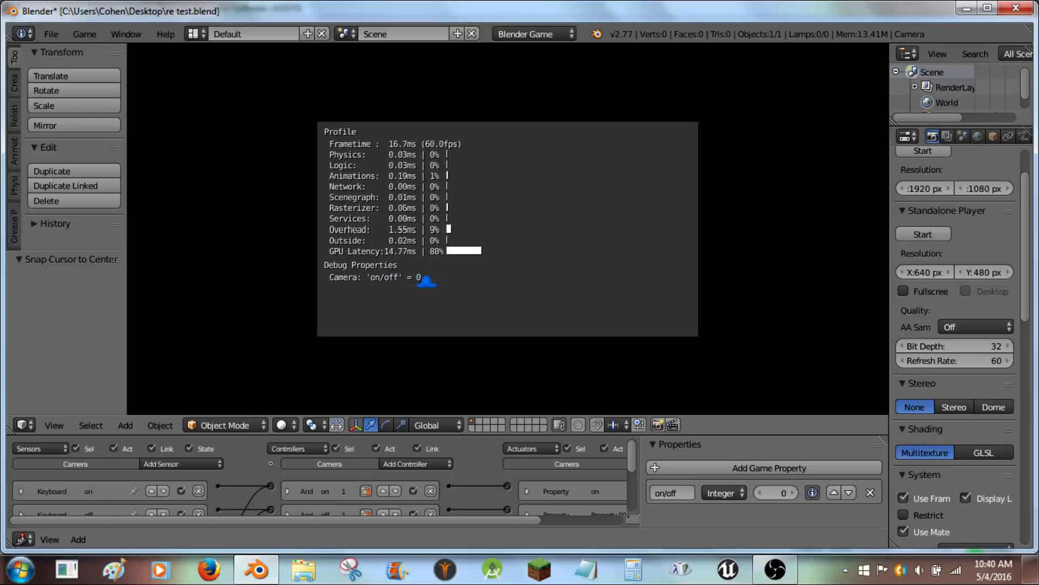
pyautogui.press('space')
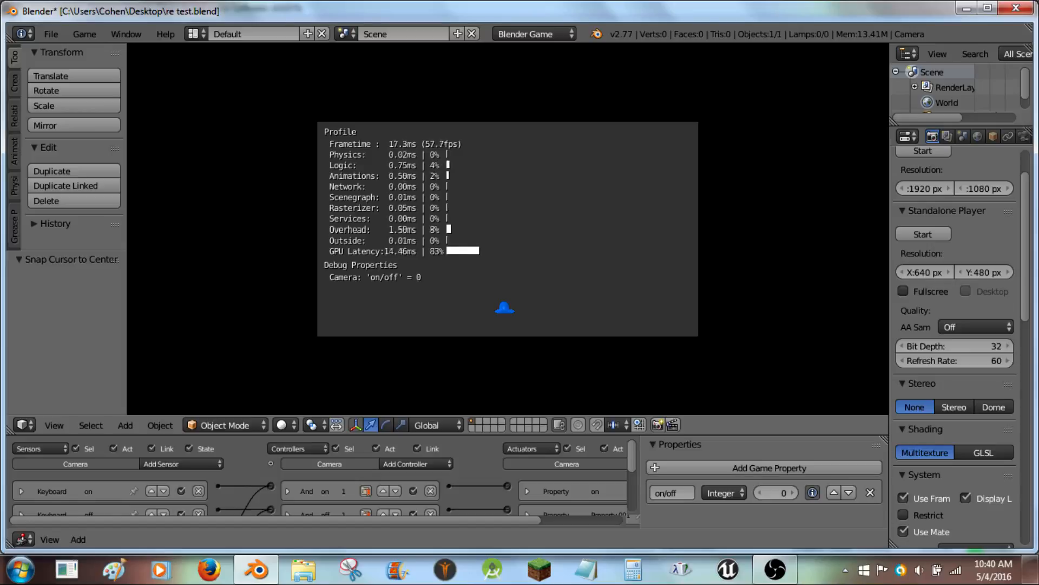
pyautogui.press('Escape')
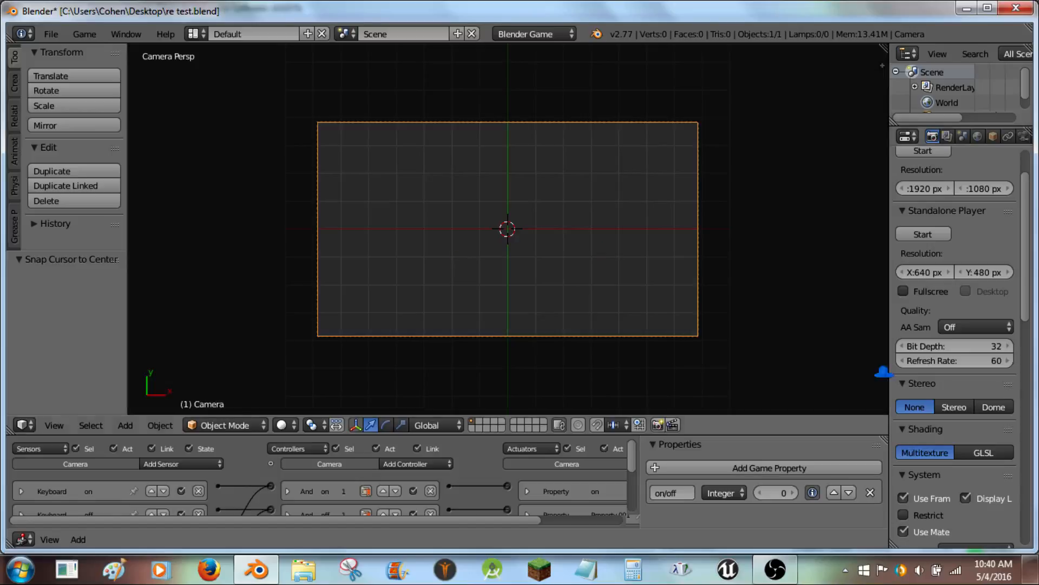
# - Open the Snapshots folder from the desktop in a maximized window and select cap1.png
pyautogui.press('super+d')
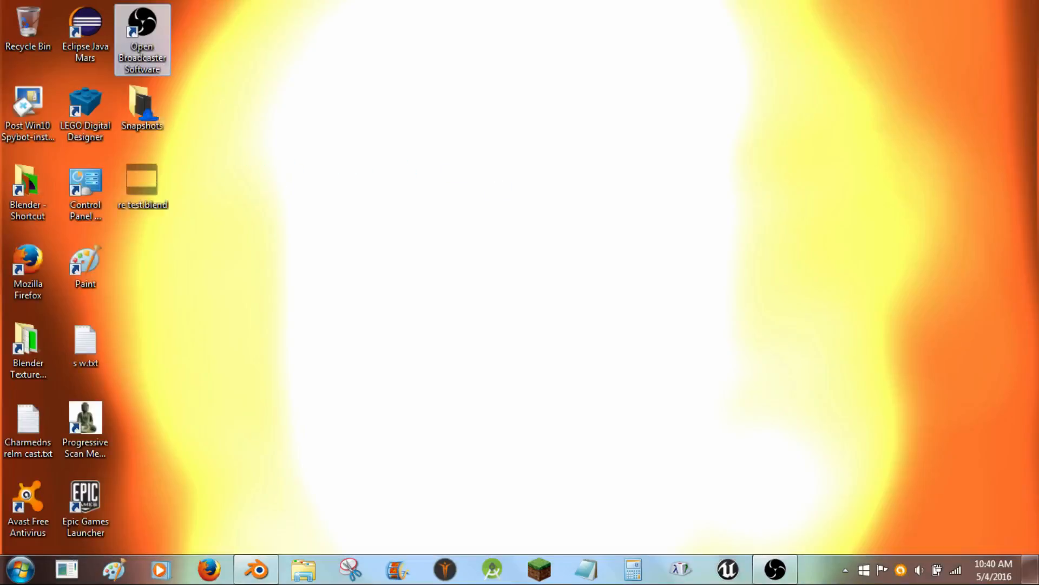
pyautogui.click(144, 111)
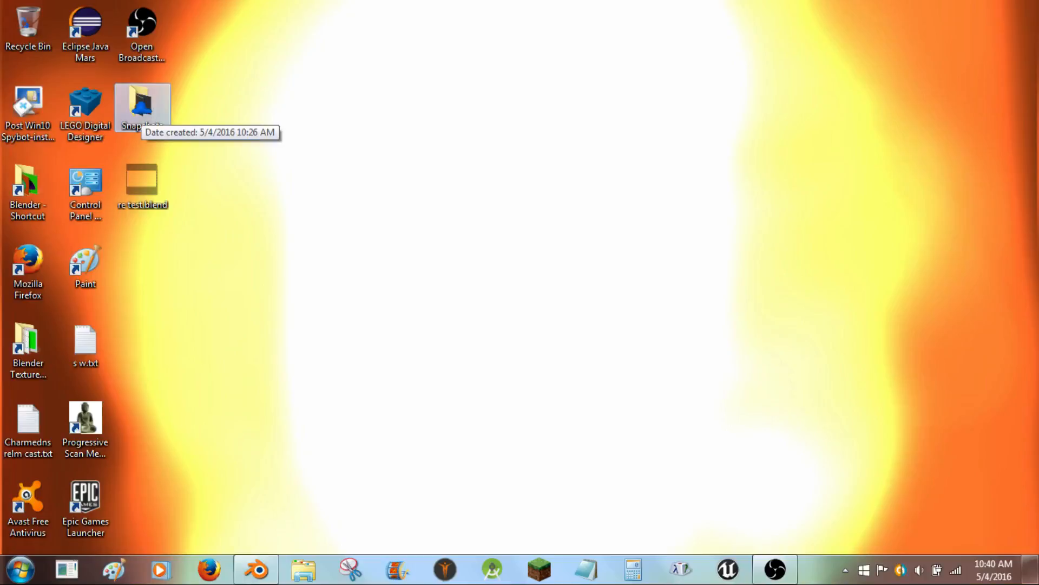
pyautogui.doubleClick(139, 108)
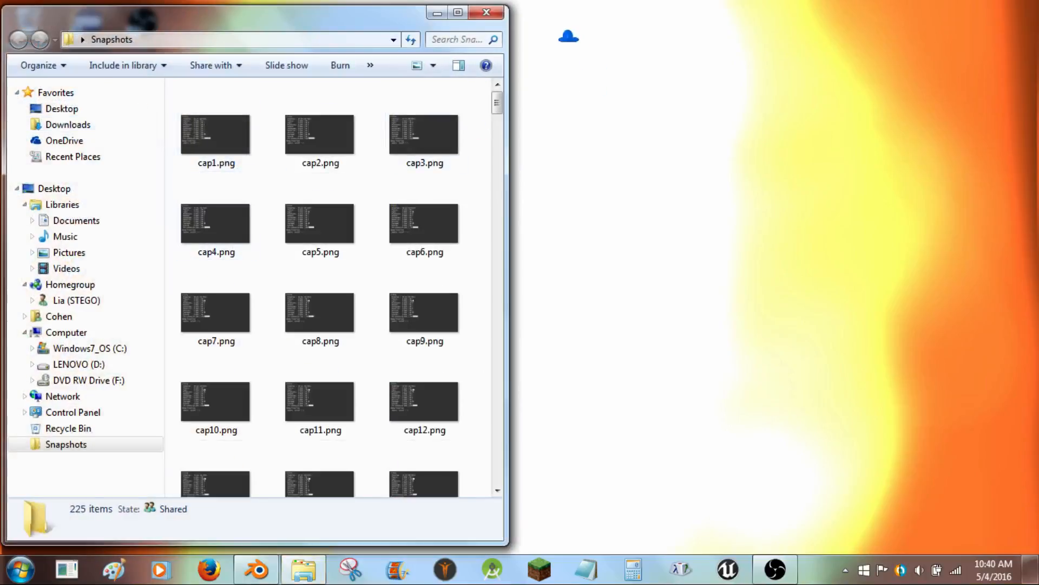
pyautogui.click(448, 11)
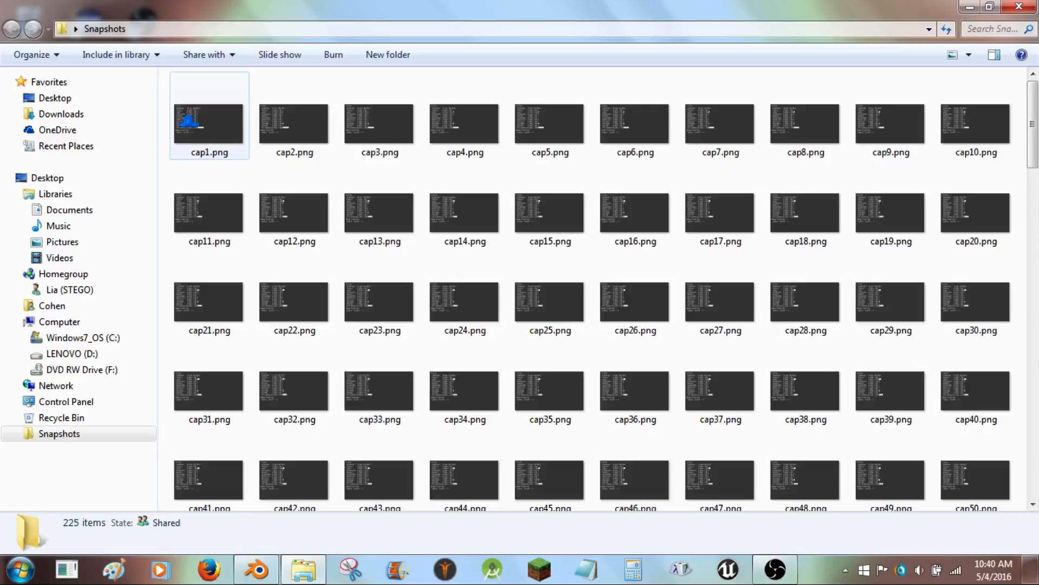
pyautogui.click(205, 122)
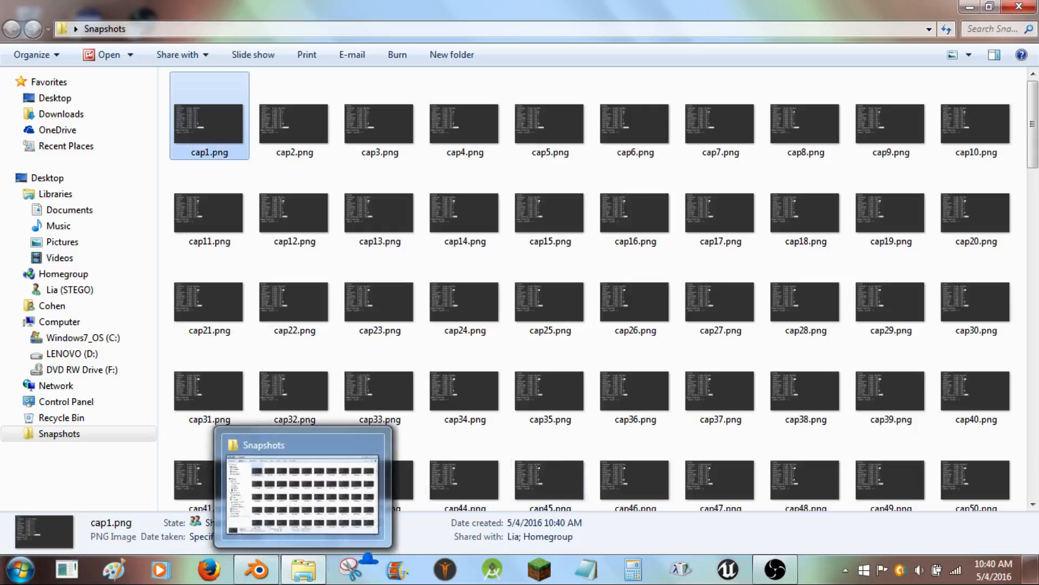
# - Bring up Movie Maker, dismissing the MovieMaker.exe Bad Image error dialog
pyautogui.click(395, 568)
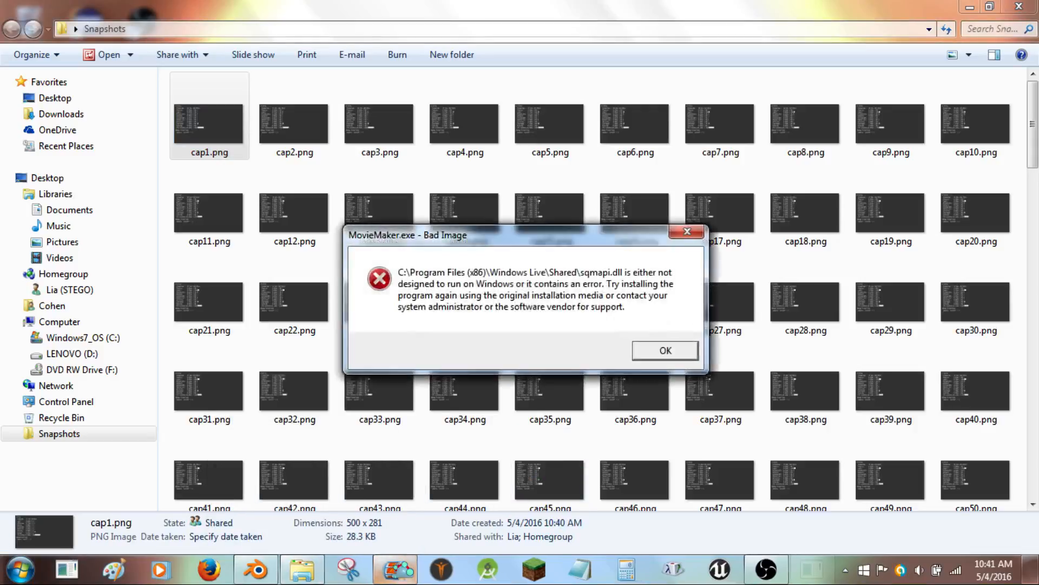
pyautogui.click(665, 350)
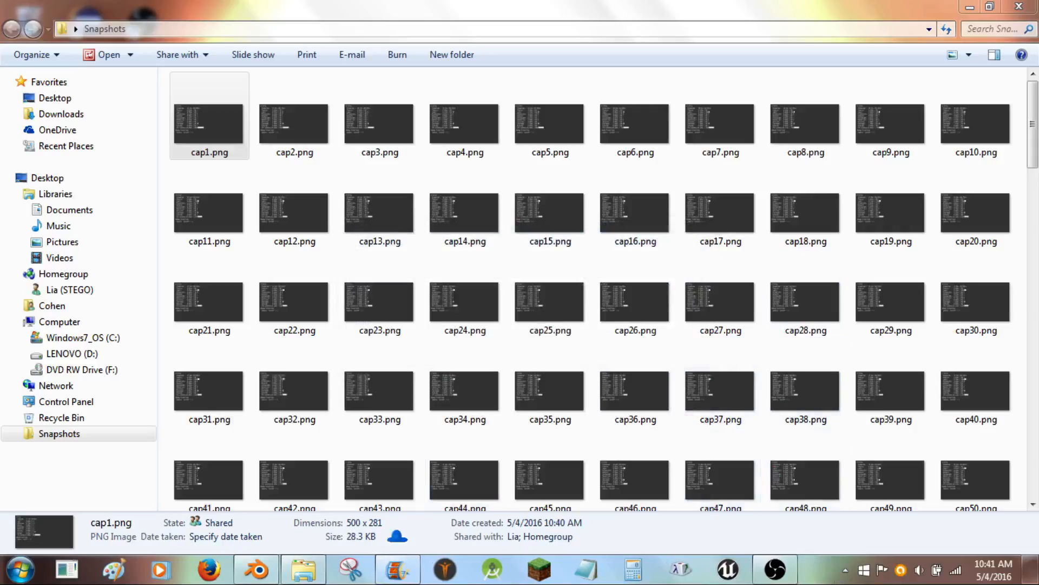
pyautogui.moveTo(413, 578)
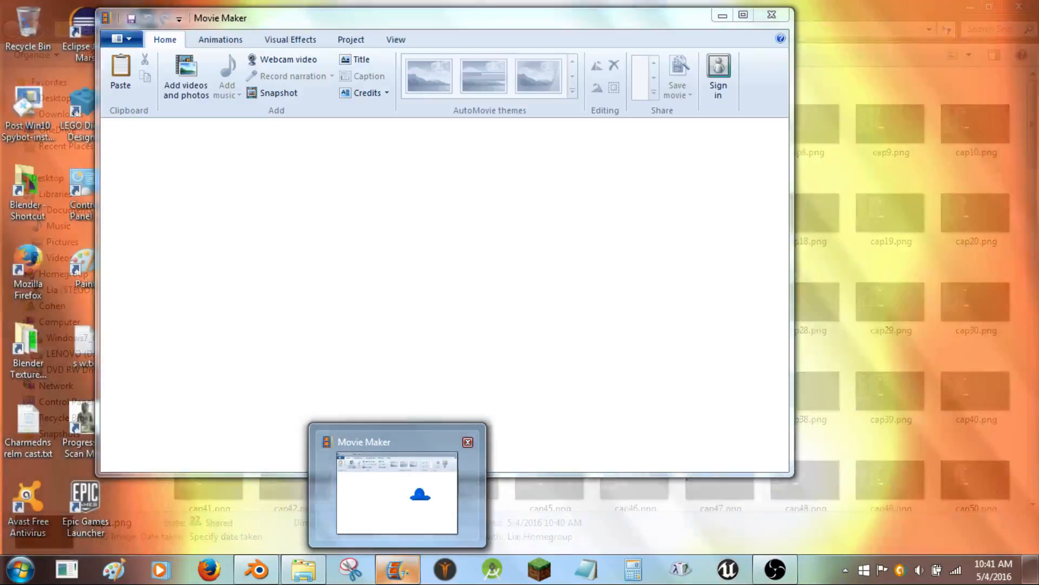
pyautogui.click(407, 490)
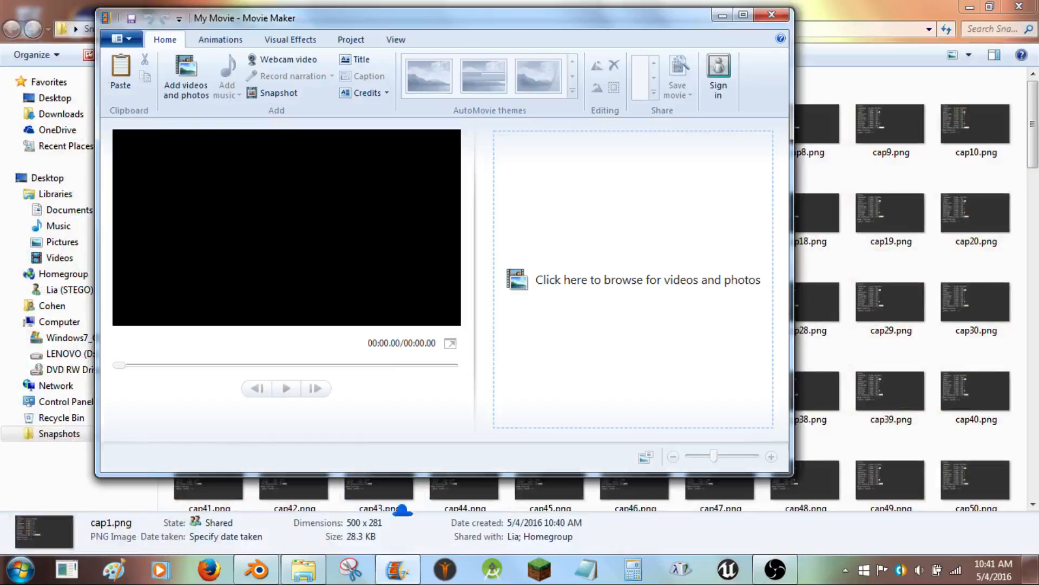
# - Import all snapshots from cap1.png to cap225.png in the desktop Snapshots folder into the movie
pyautogui.click(706, 277)
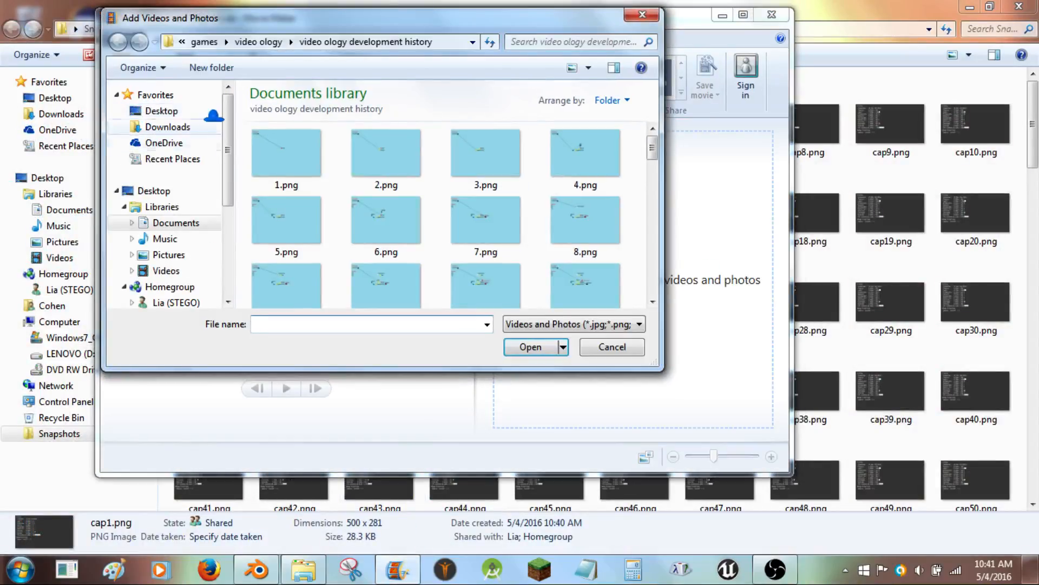
pyautogui.click(167, 110)
pyautogui.doubleClick(543, 183)
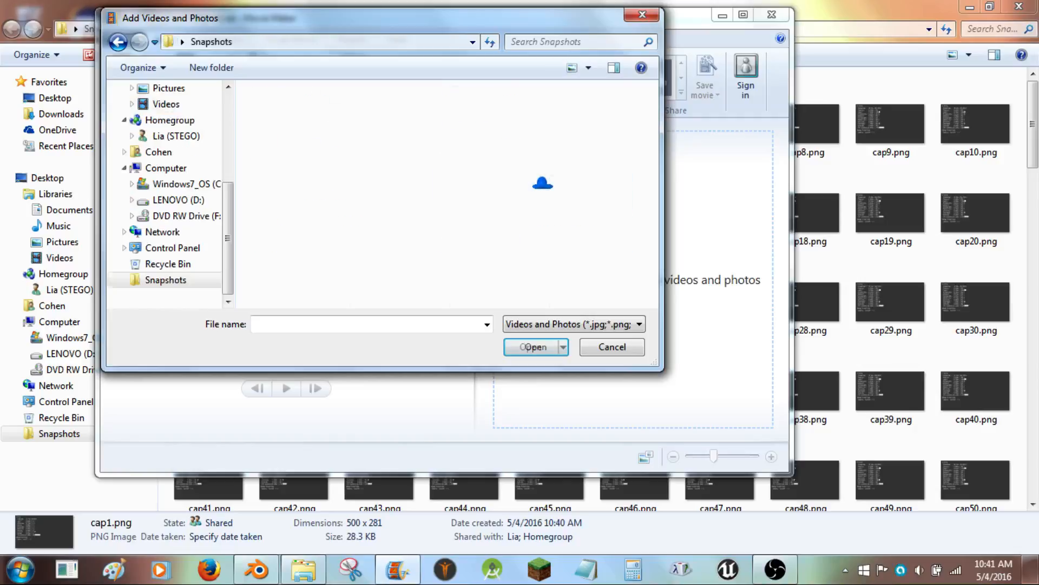
pyautogui.click(292, 116)
pyautogui.moveTo(654, 95); pyautogui.dragTo(657, 285)
pyautogui.keyDown('shift'); pyautogui.click(289, 266); pyautogui.keyUp('shift')
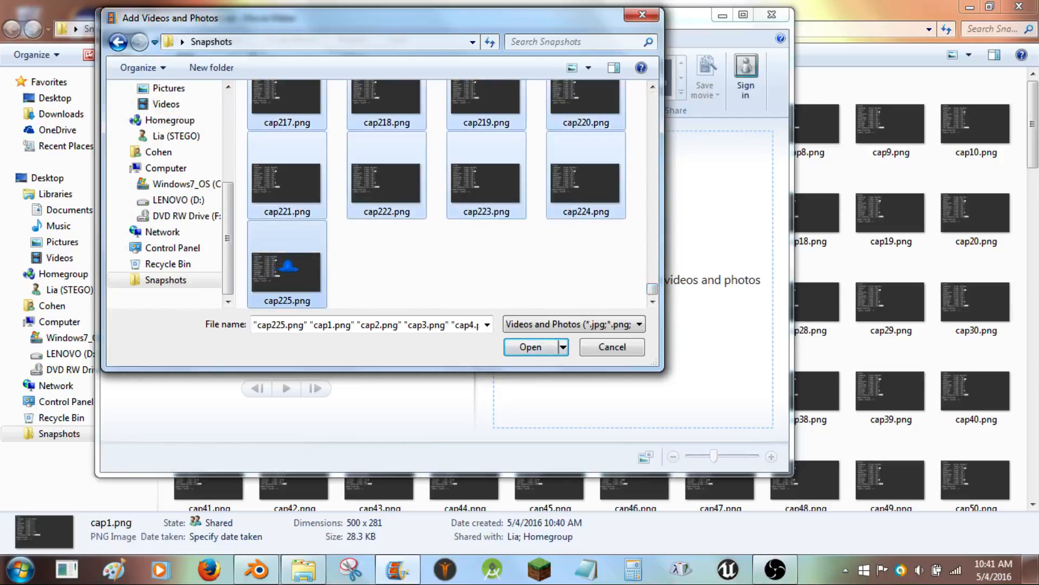
pyautogui.click(544, 344)
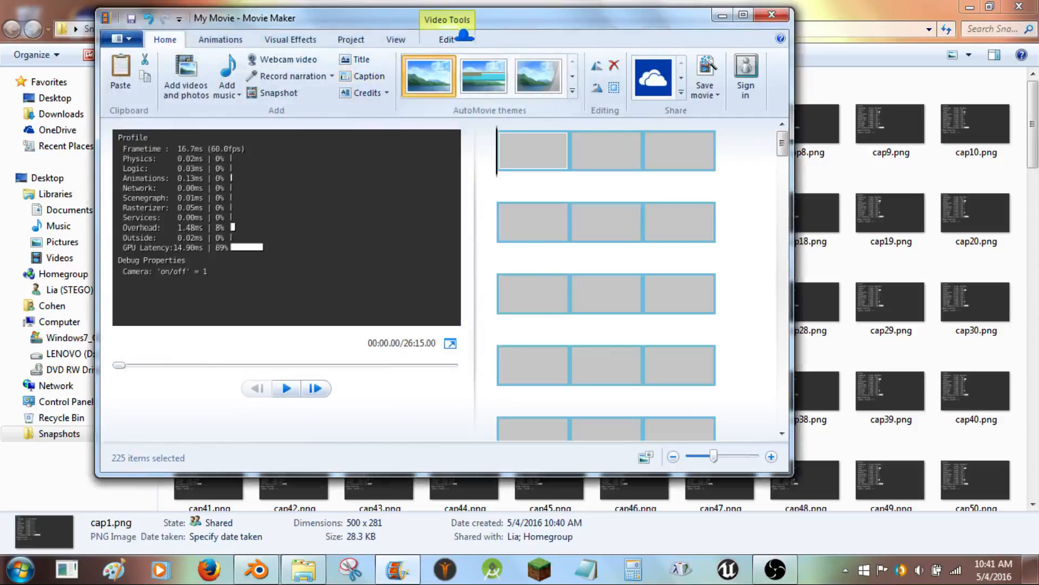
# - Set the duration of all selected images to 0.03 seconds
pyautogui.click(447, 39)
pyautogui.click(418, 87)
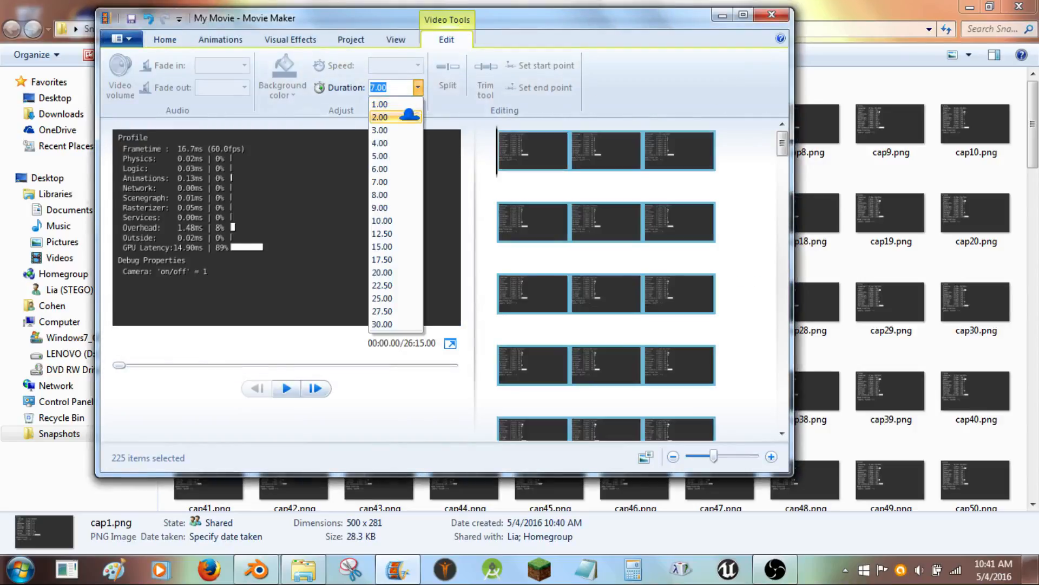
pyautogui.press('BackSpace')
pyautogui.press('BackSpace')
pyautogui.press('BackSpace')
pyautogui.press('BackSpace')
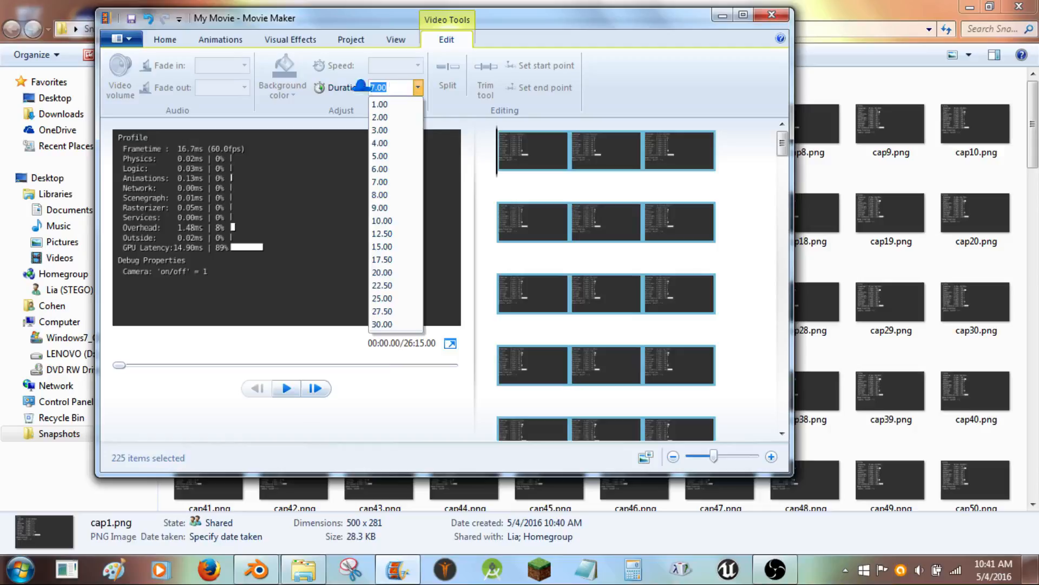
pyautogui.write('.')
pyautogui.press('Return')
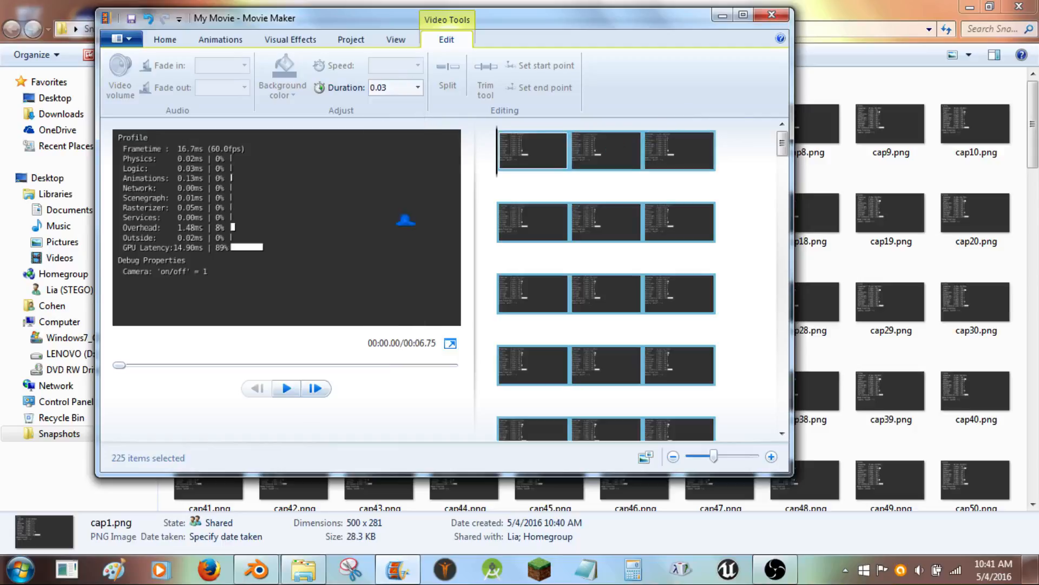
# - Play the movie preview, then close Movie Maker and the Snapshots window
pyautogui.click(292, 386)
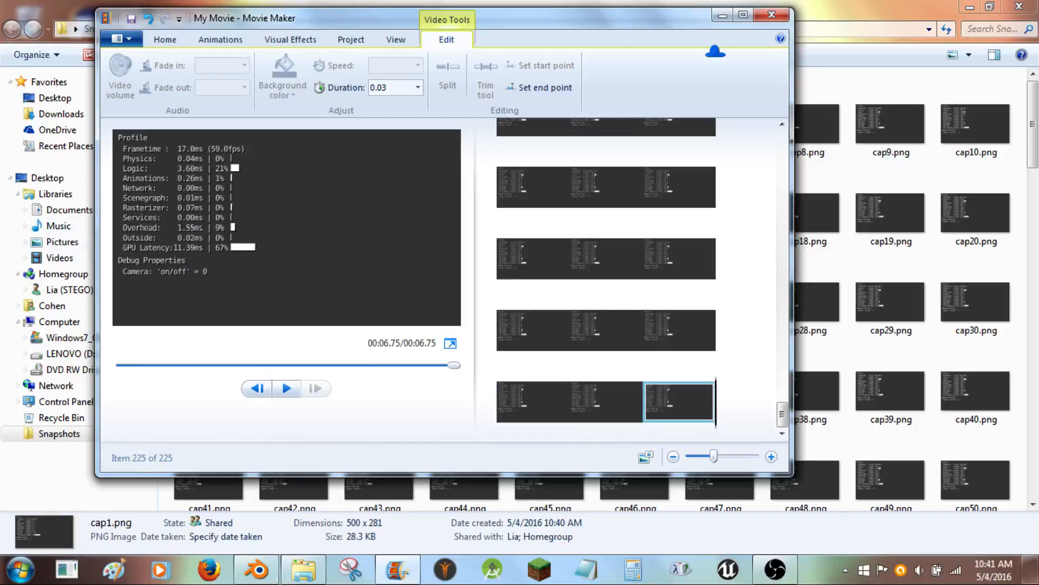
pyautogui.click(772, 15)
pyautogui.click(483, 245)
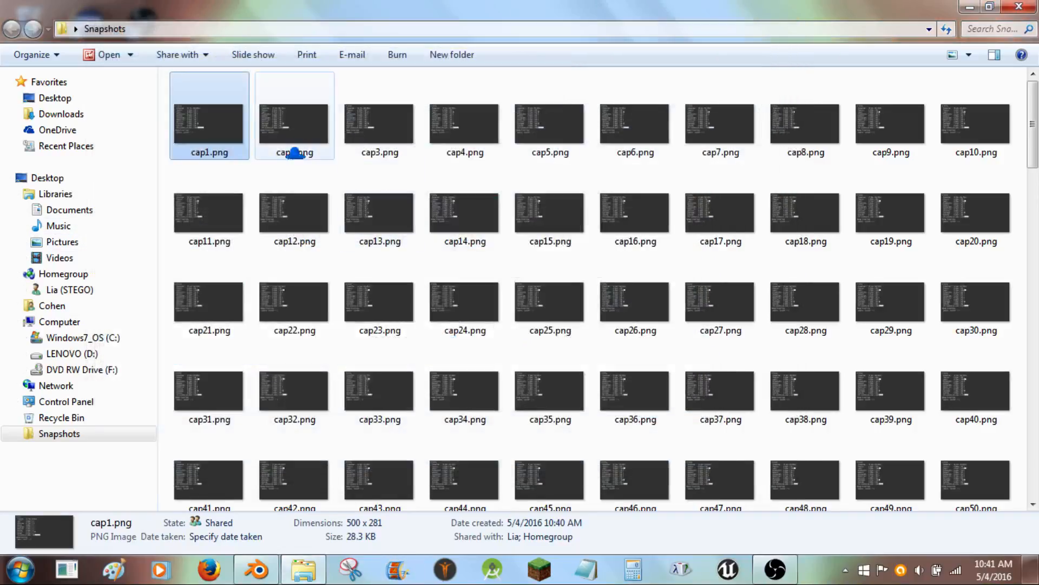
pyautogui.click(1019, 7)
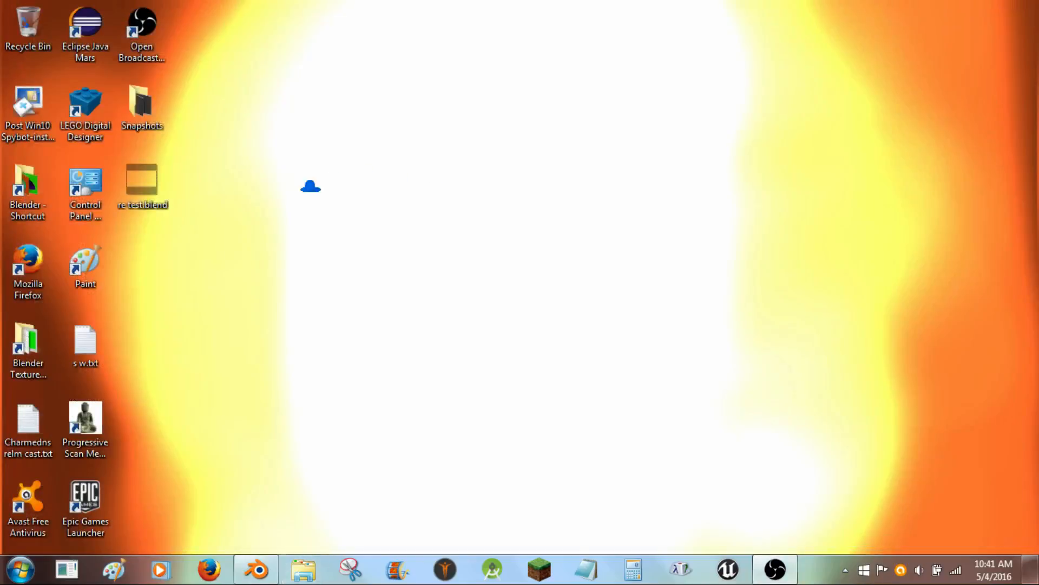
# - Select the re test.blend file and Snapshots folder, and quit Blender without saving
pyautogui.click(142, 181)
pyautogui.click(144, 111)
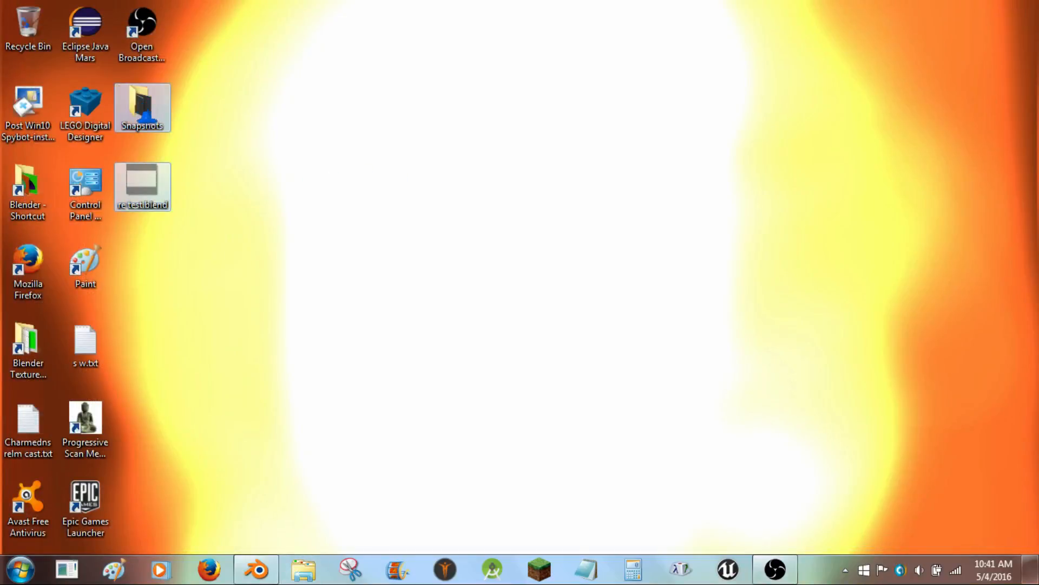
pyautogui.rightClick(144, 113)
pyautogui.click(256, 569)
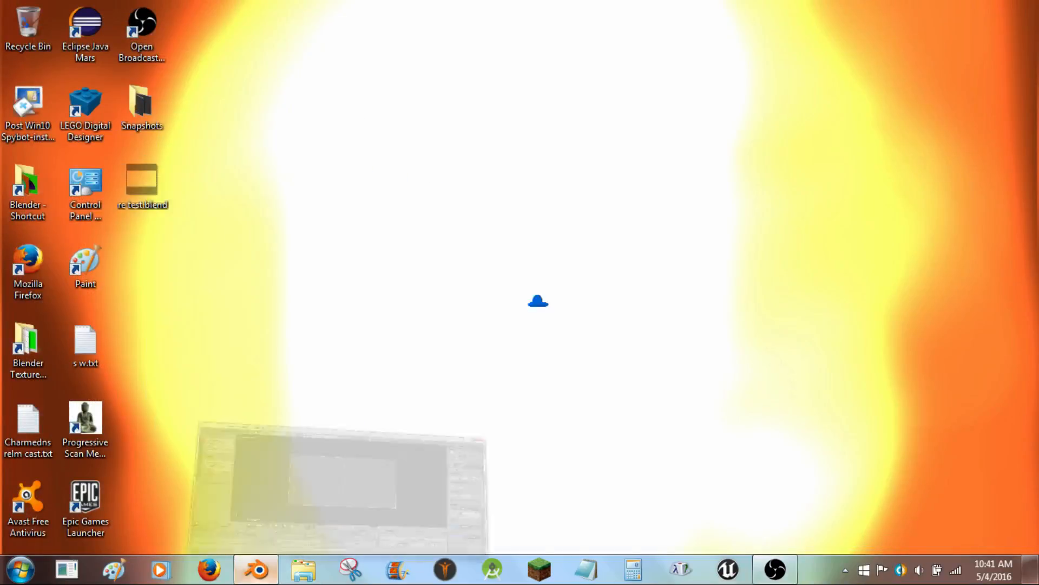
pyautogui.click(1016, 7)
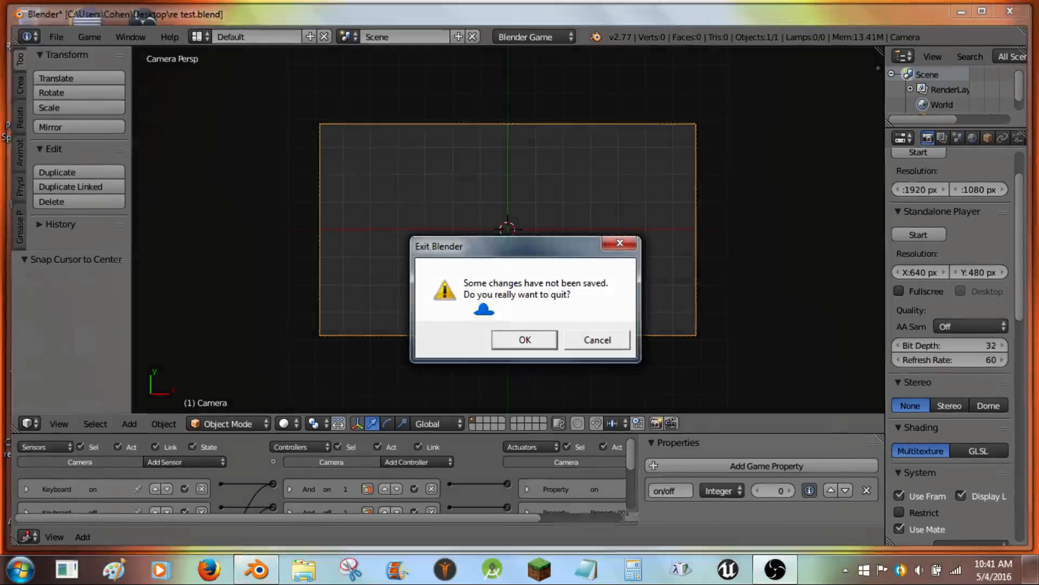
pyautogui.click(524, 339)
# - Delete the selected re test.blend file and Snapshots folder from the desktop
pyautogui.rightClick(157, 197)
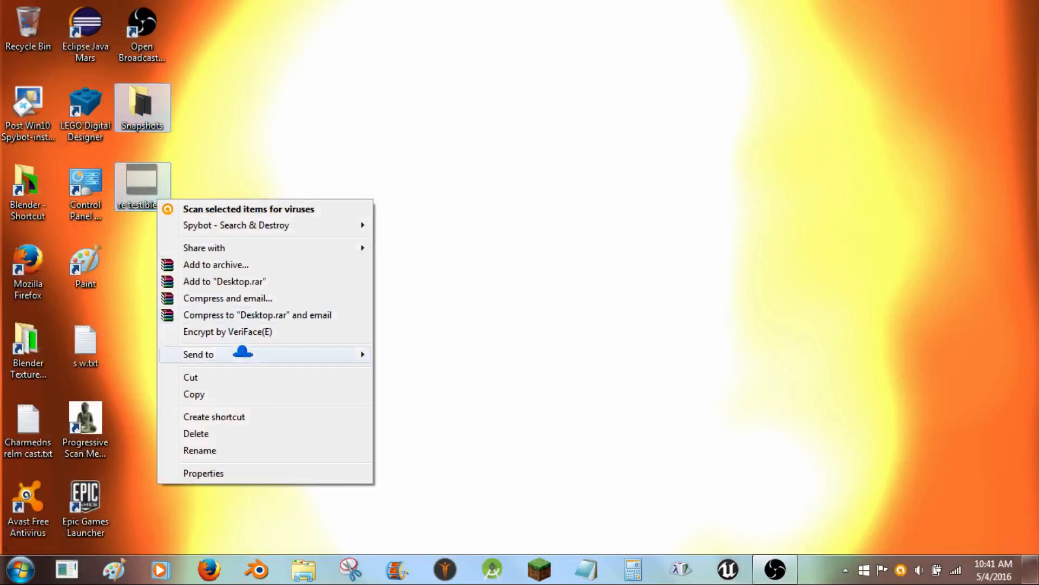
pyautogui.click(217, 433)
pyautogui.click(587, 295)
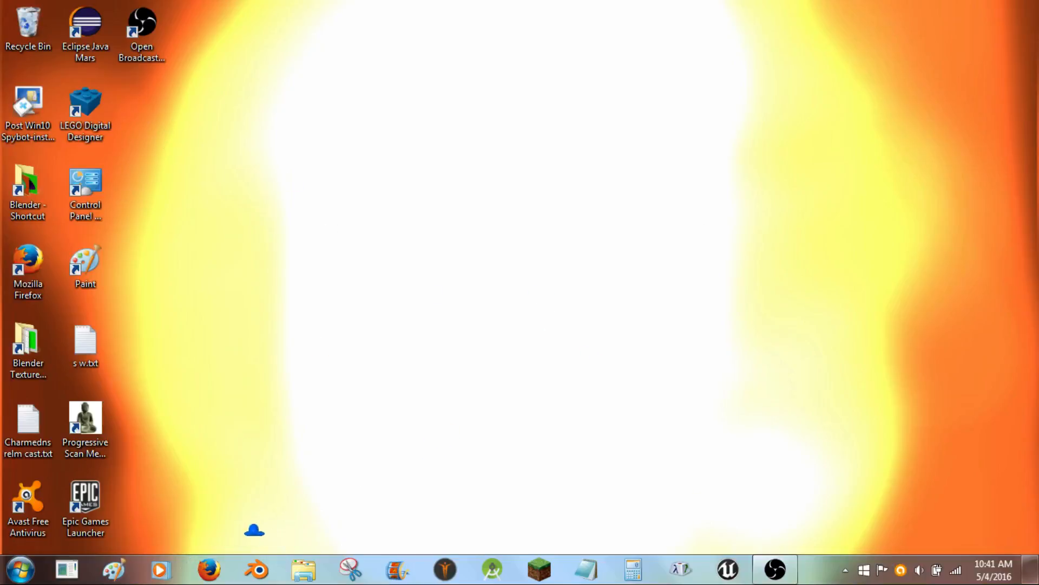
# - Start Blender and delete all objects in the default scene
pyautogui.click(257, 569)
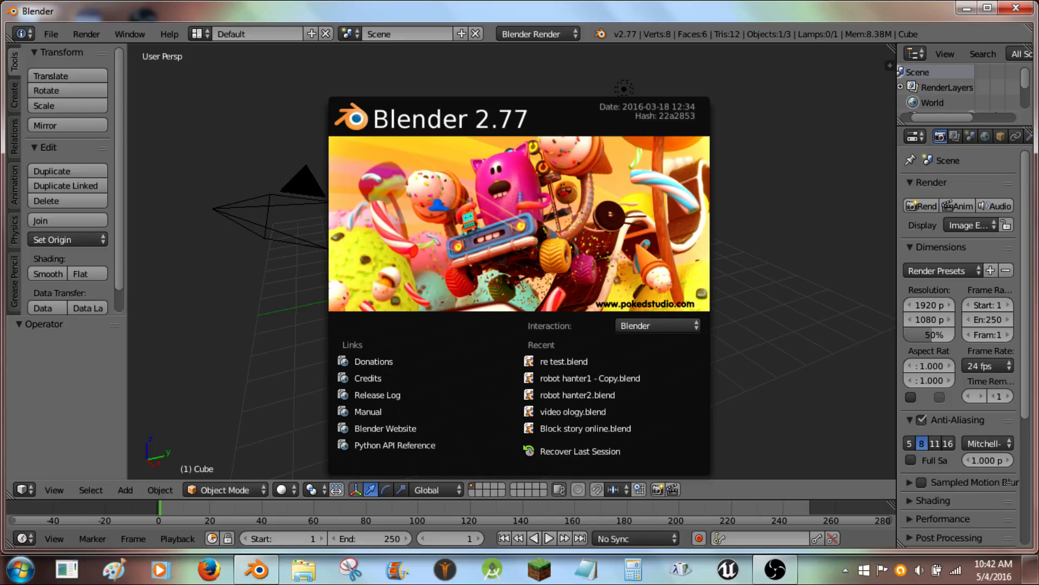
pyautogui.click(447, 203)
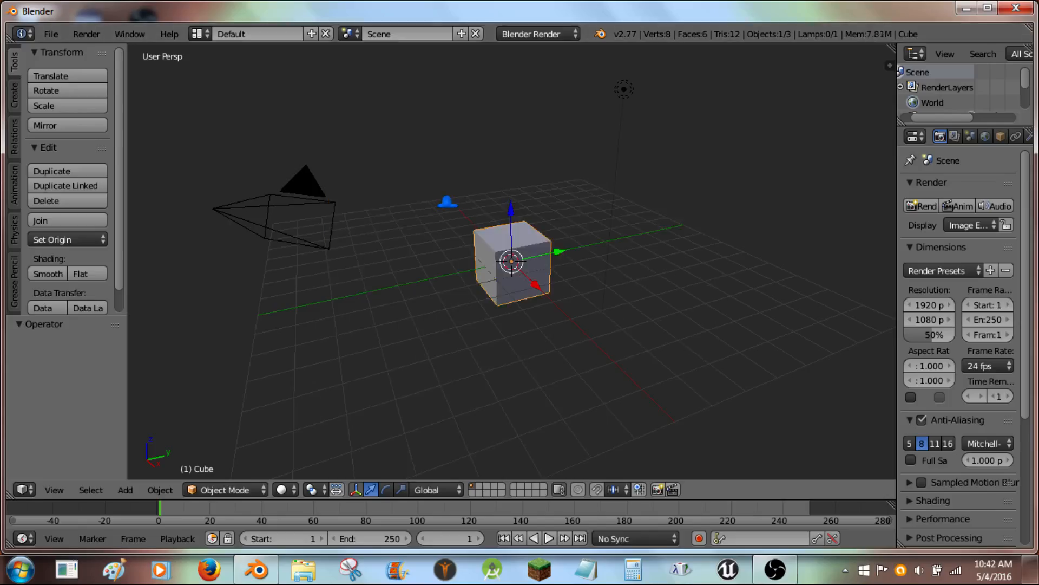
pyautogui.press('a')
pyautogui.press('a')
pyautogui.press('Delete')
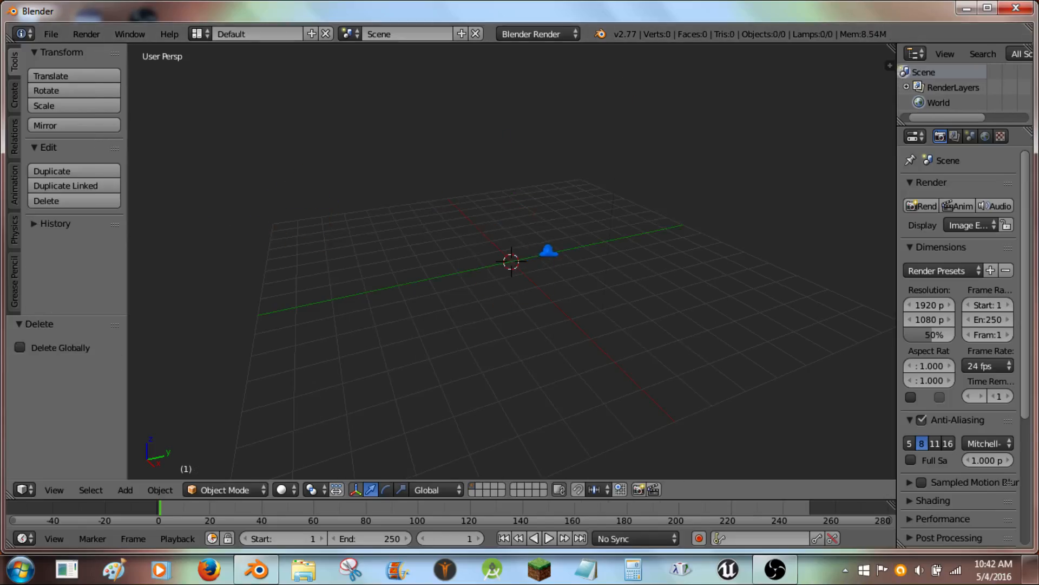
# - Add a new camera and align it to the right side view
pyautogui.hotkey('shift', 'a')
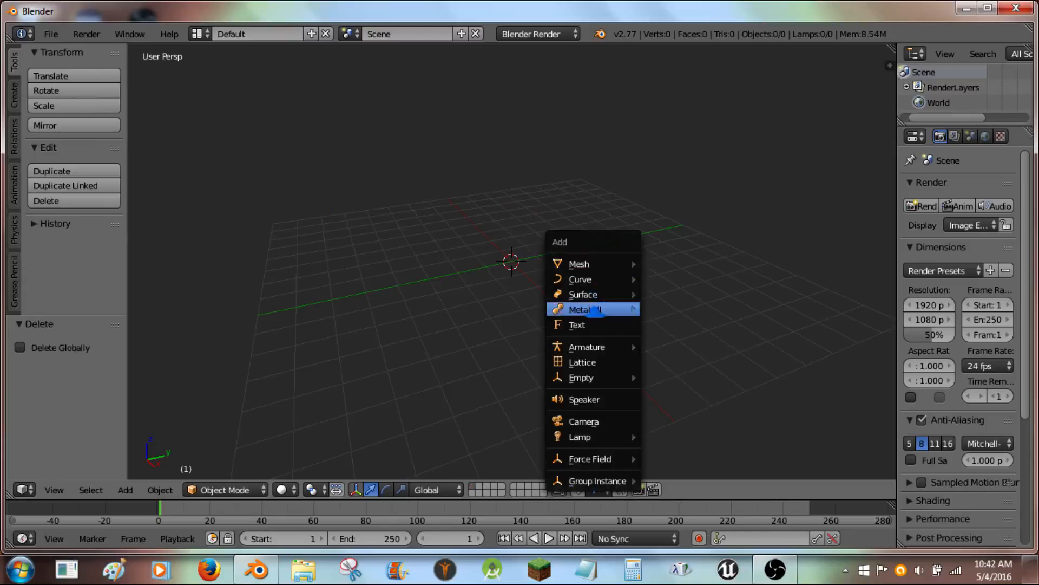
pyautogui.click(616, 420)
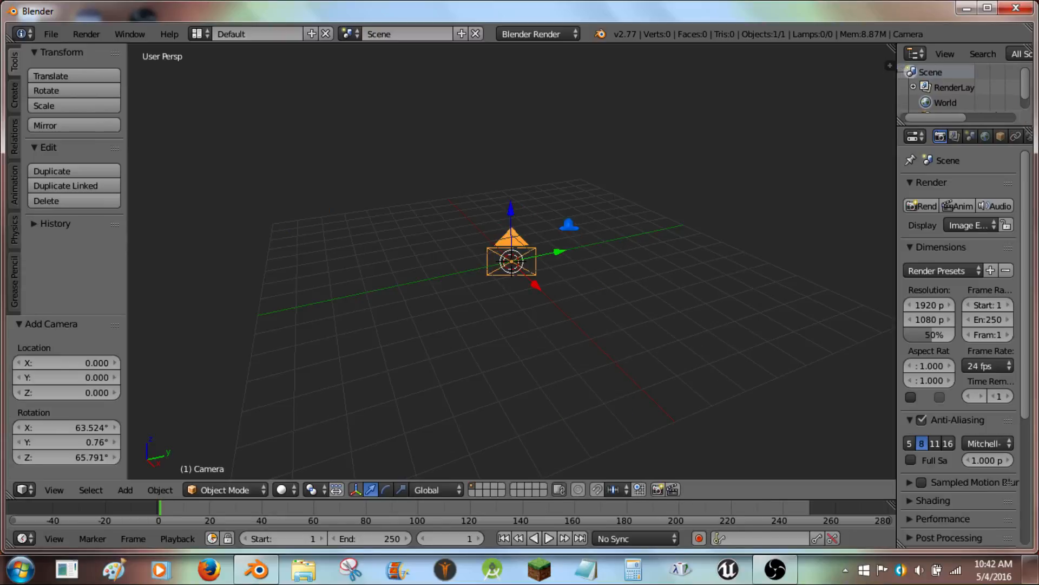
pyautogui.moveTo(629, 259); pyautogui.dragTo(609, 247, button='middle')
pyautogui.press('KP_3')
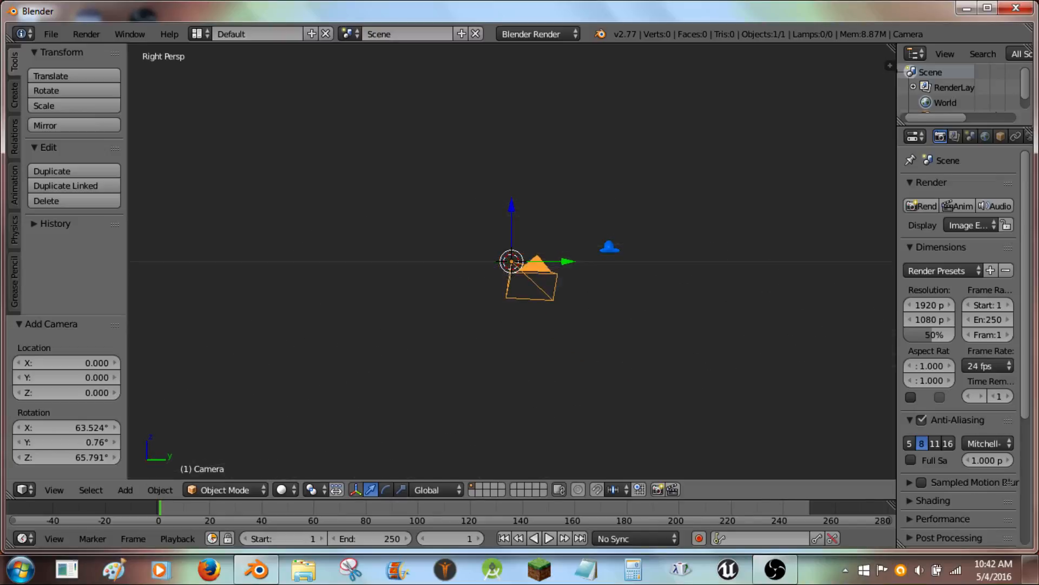
pyautogui.press('ctrl+alt+KP_0')
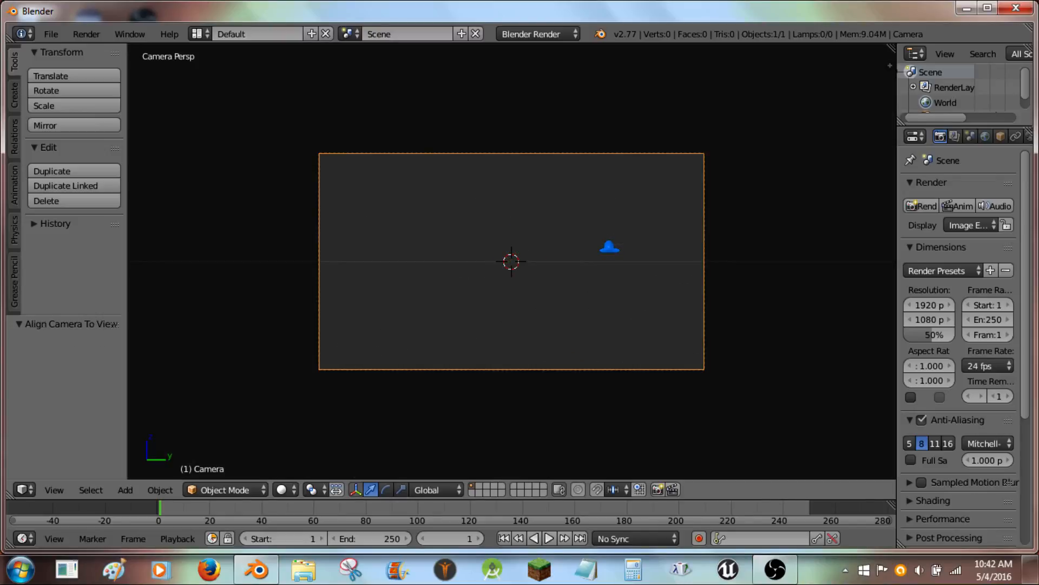
# - Reposition the camera view using fly navigation so the ground grid is in frame
pyautogui.hotkey('shift', 'f')
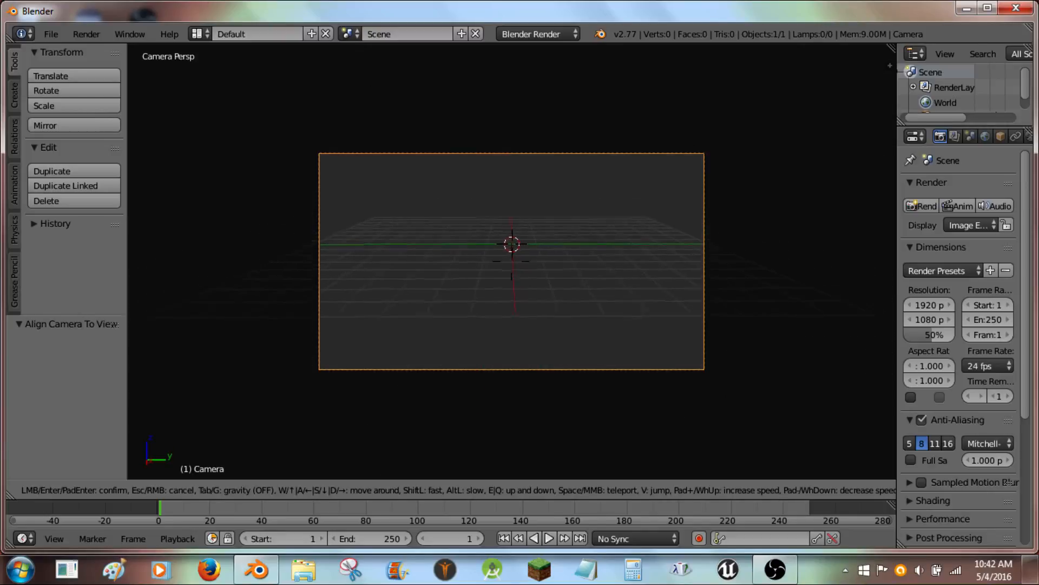
pyautogui.click(502, 239)
# - Add a cube mesh at the scene center and scale it down to about 0.818
pyautogui.hotkey('shift', 'a')
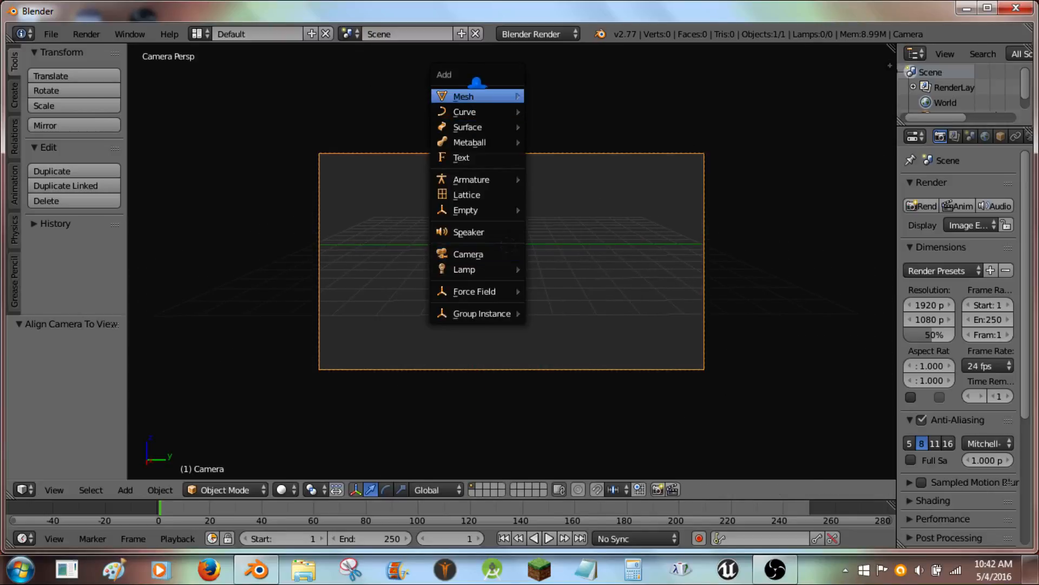
pyautogui.moveTo(487, 97)
pyautogui.click(555, 108)
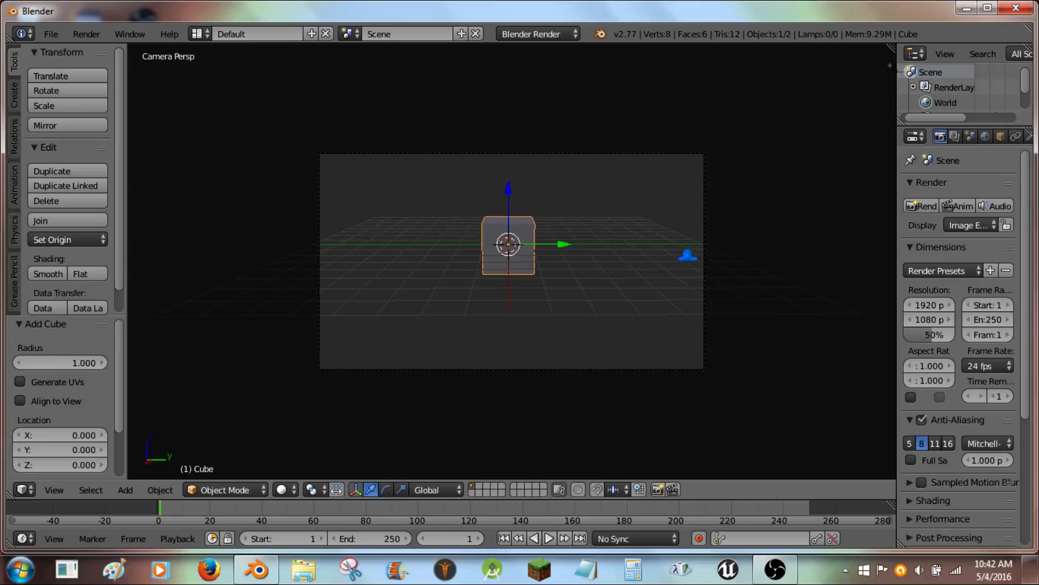
pyautogui.press('s')
pyautogui.click(677, 223)
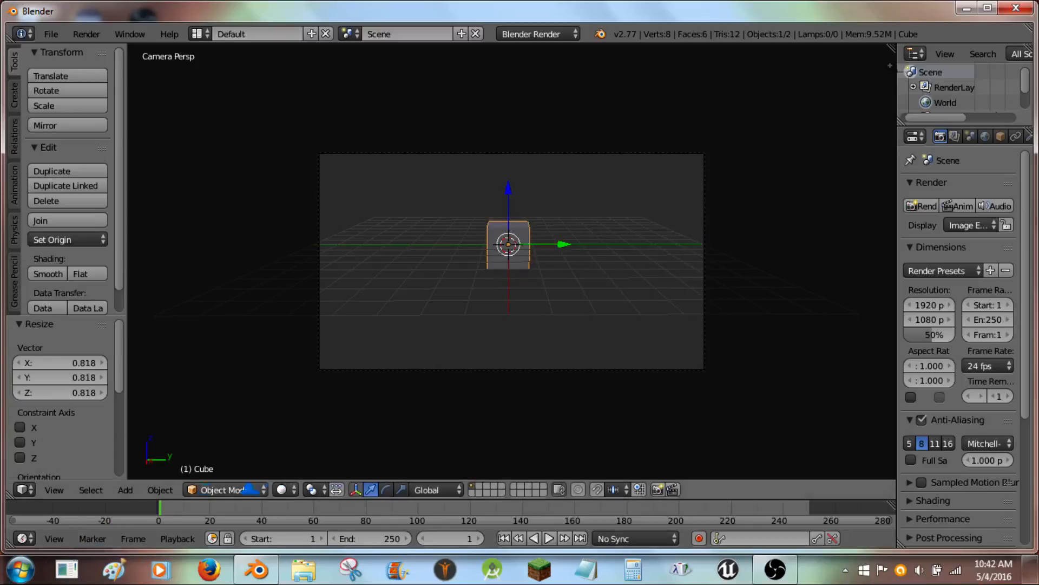
# - Enlarge the timeline area and switch it to the Logic Editor
pyautogui.moveTo(159, 500); pyautogui.dragTo(160, 270)
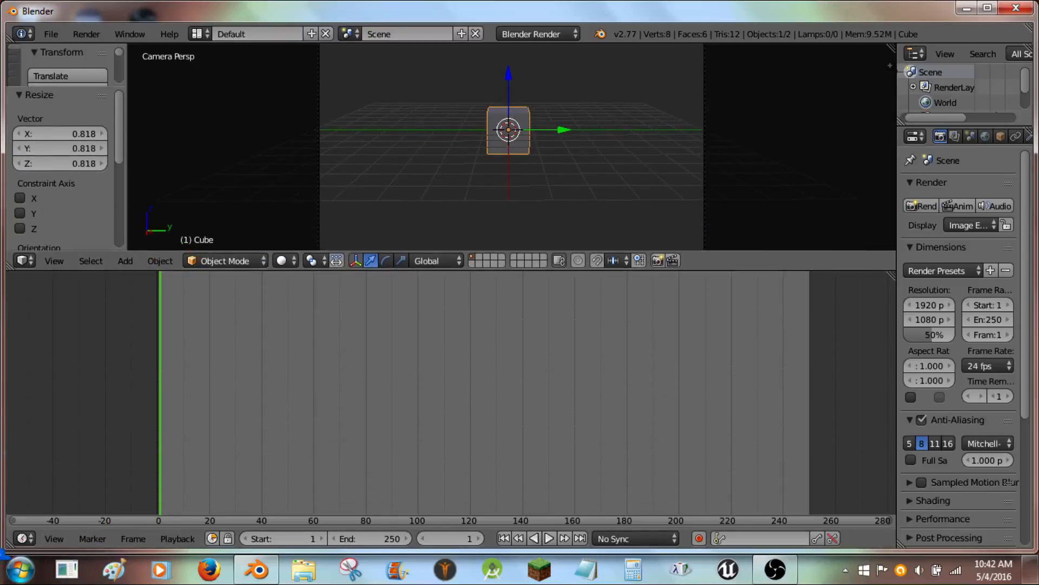
pyautogui.click(23, 538)
pyautogui.click(38, 335)
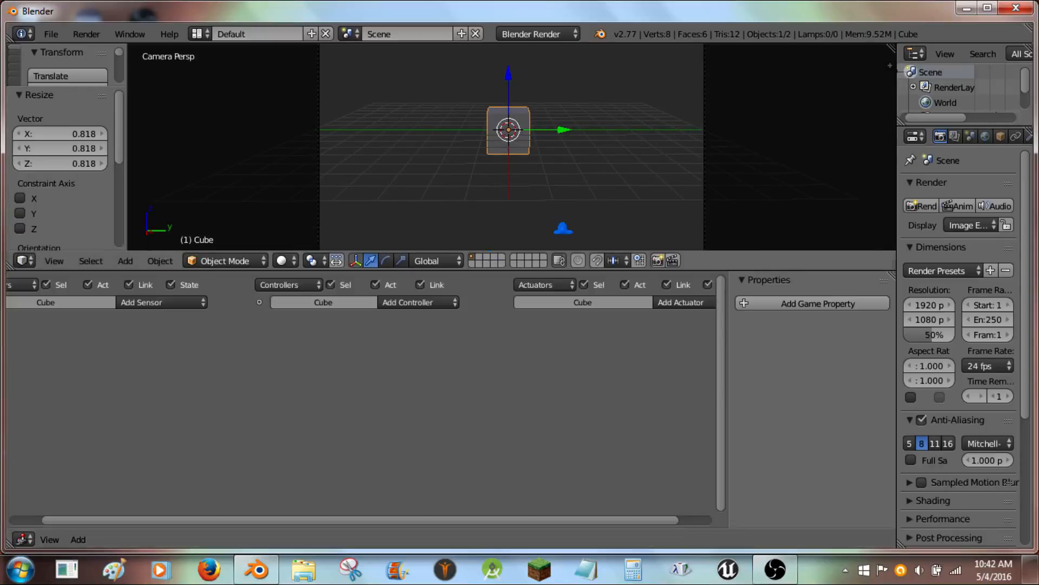
pyautogui.moveTo(563, 266); pyautogui.dragTo(563, 355)
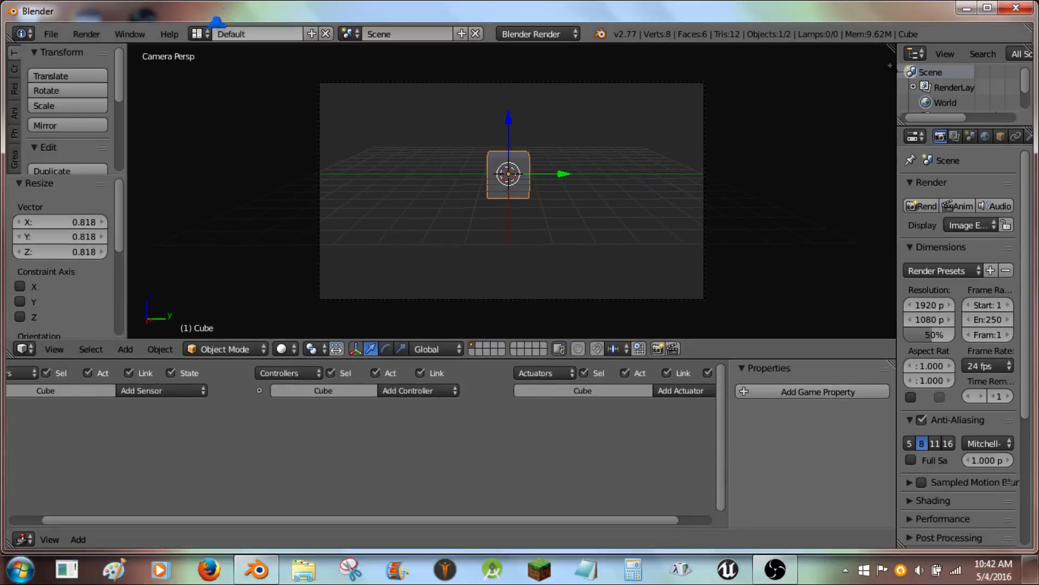
# - Switch to the Scripting screen layout and set the 3D view to camera view
pyautogui.click(199, 34)
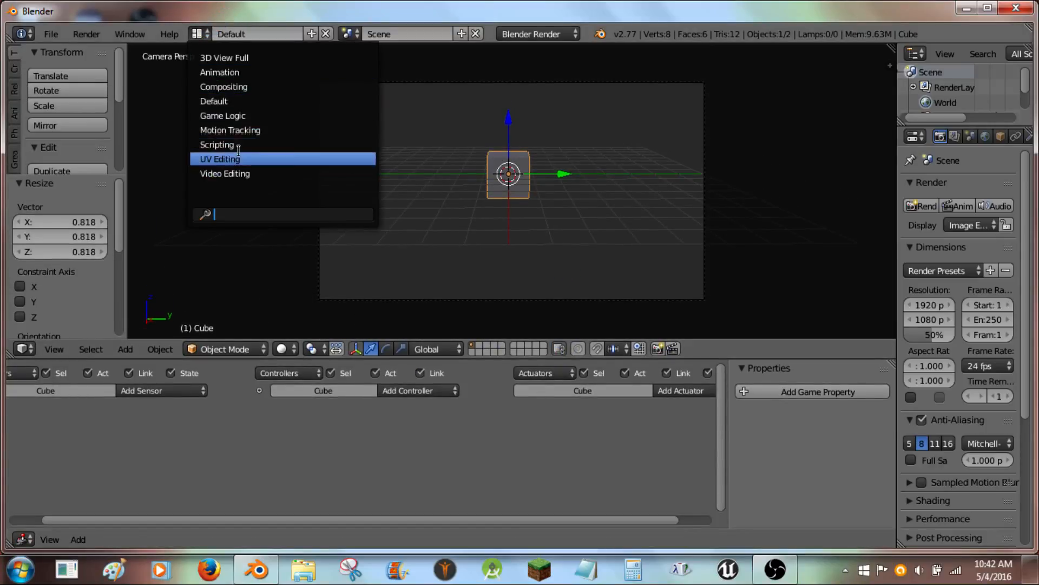
pyautogui.click(216, 145)
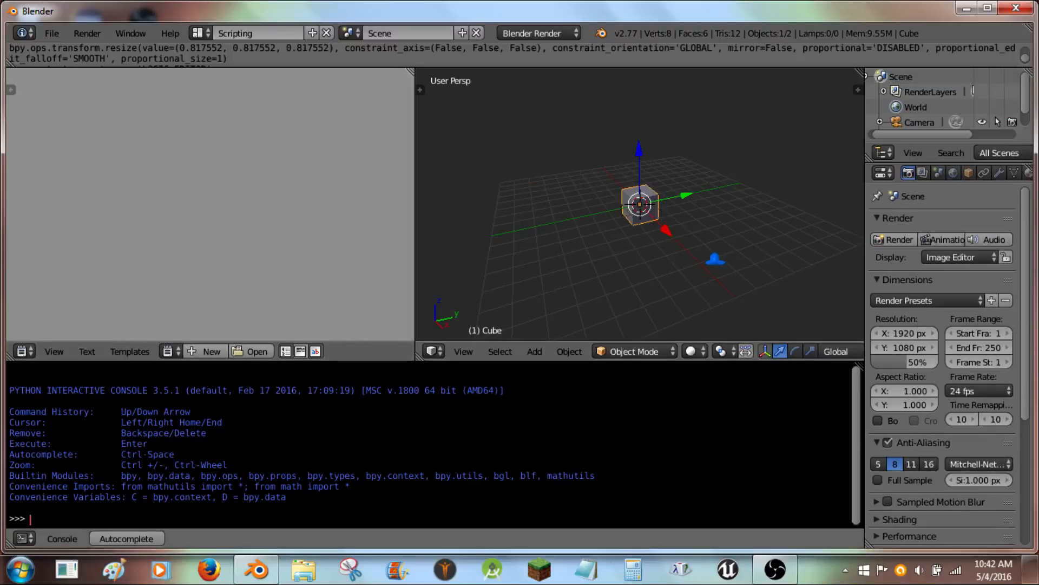
pyautogui.press('KP_0')
# - Change the console area into the Logic Editor and resize the areas to enlarge the 3D view
pyautogui.click(23, 538)
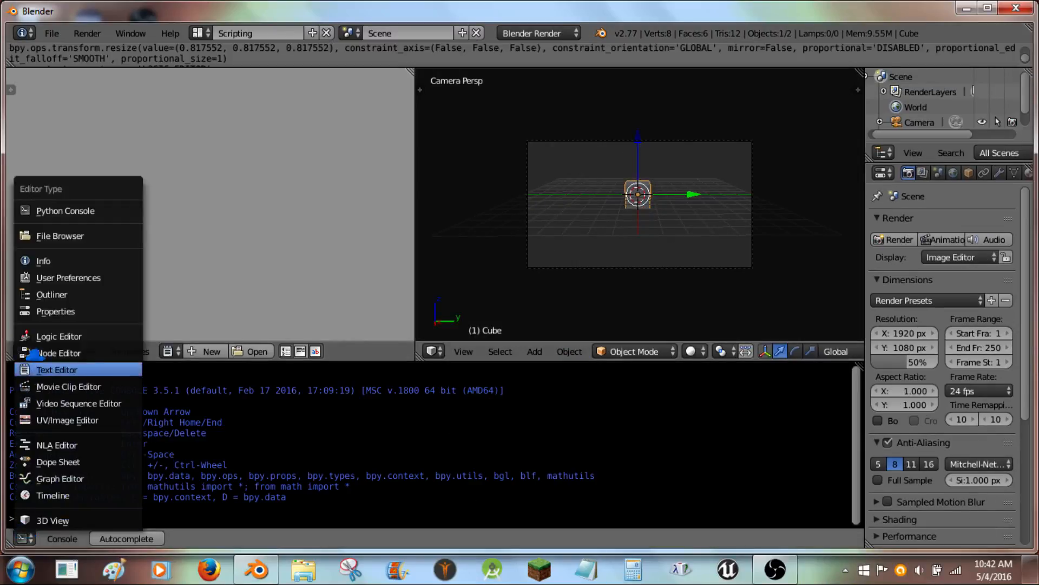
pyautogui.click(54, 330)
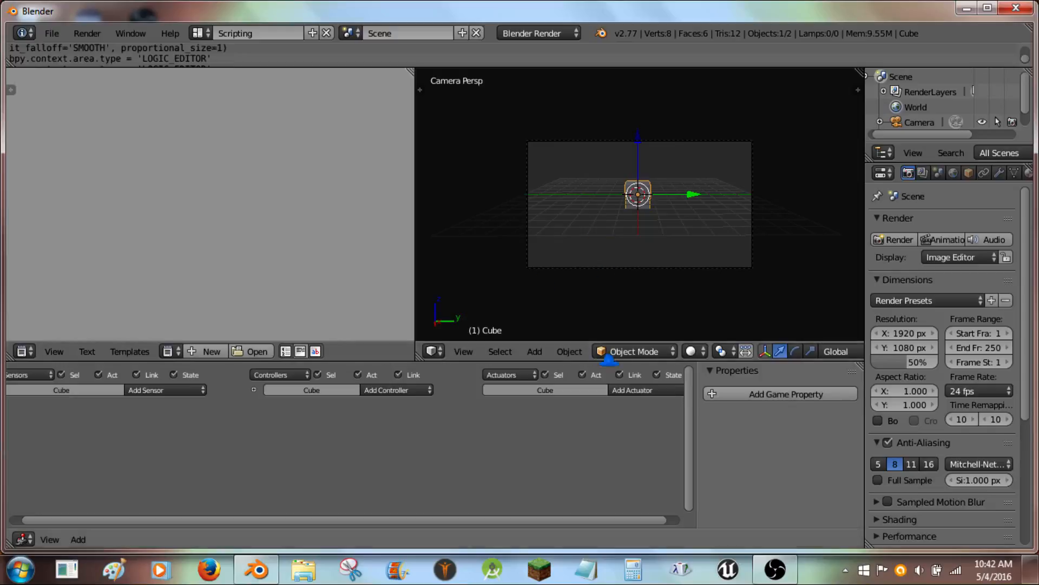
pyautogui.moveTo(624, 360); pyautogui.dragTo(623, 333)
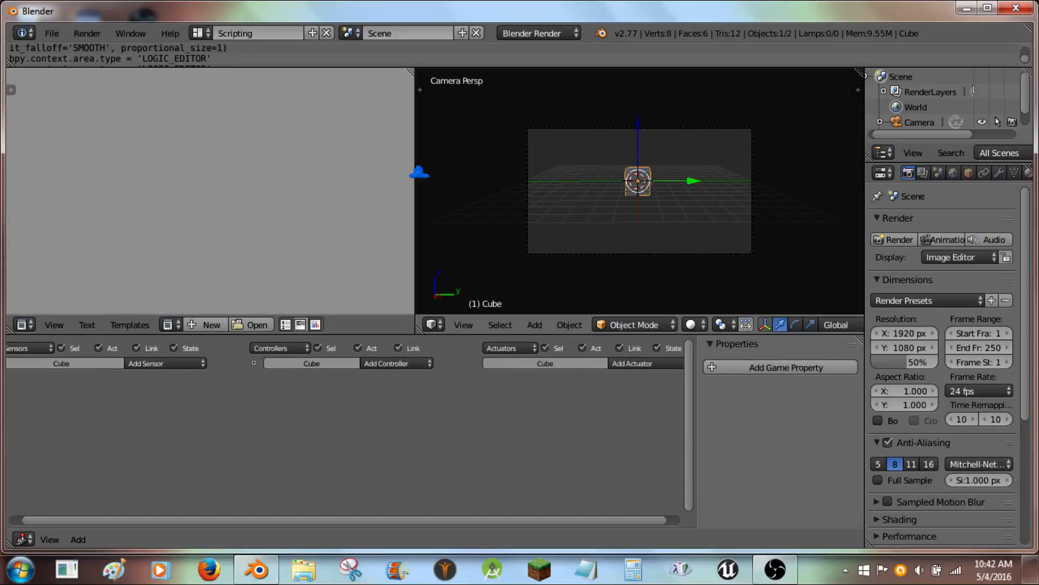
pyautogui.moveTo(417, 172); pyautogui.dragTo(174, 172)
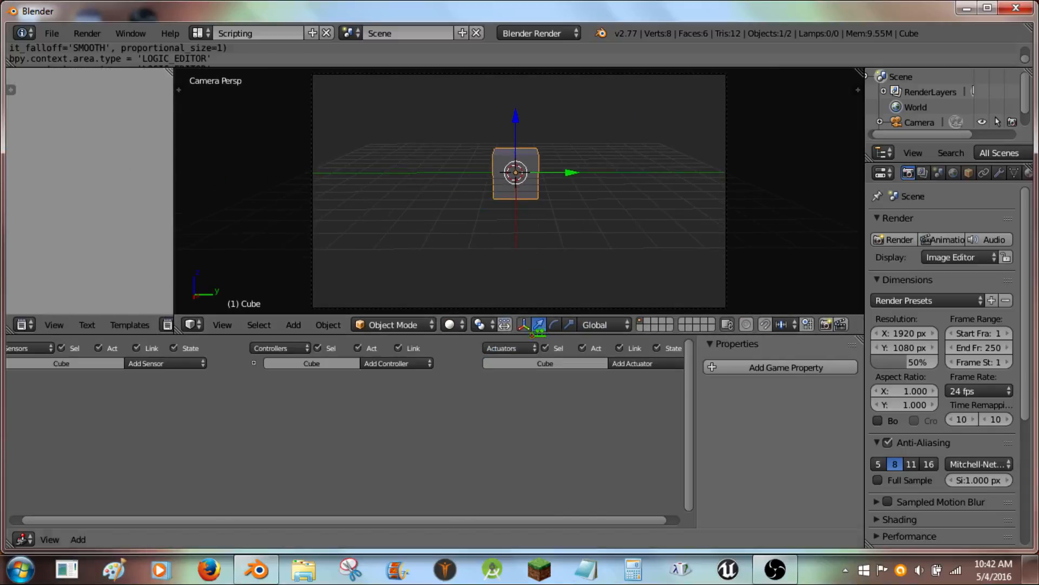
pyautogui.moveTo(538, 334); pyautogui.dragTo(543, 447)
# - Add a Keyboard sensor to the cube with its key set to Spacebar
pyautogui.click(163, 472)
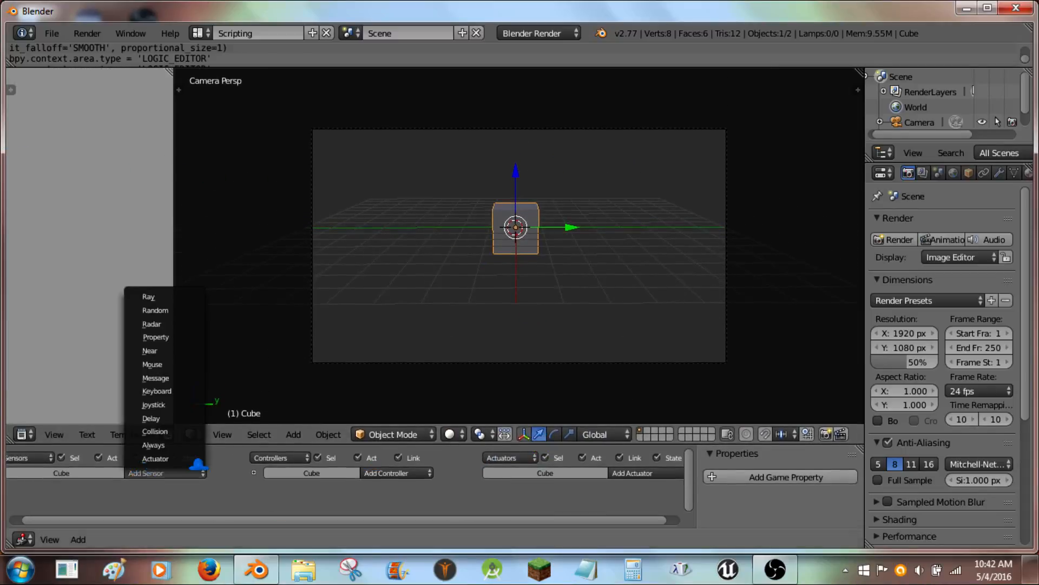
pyautogui.click(190, 389)
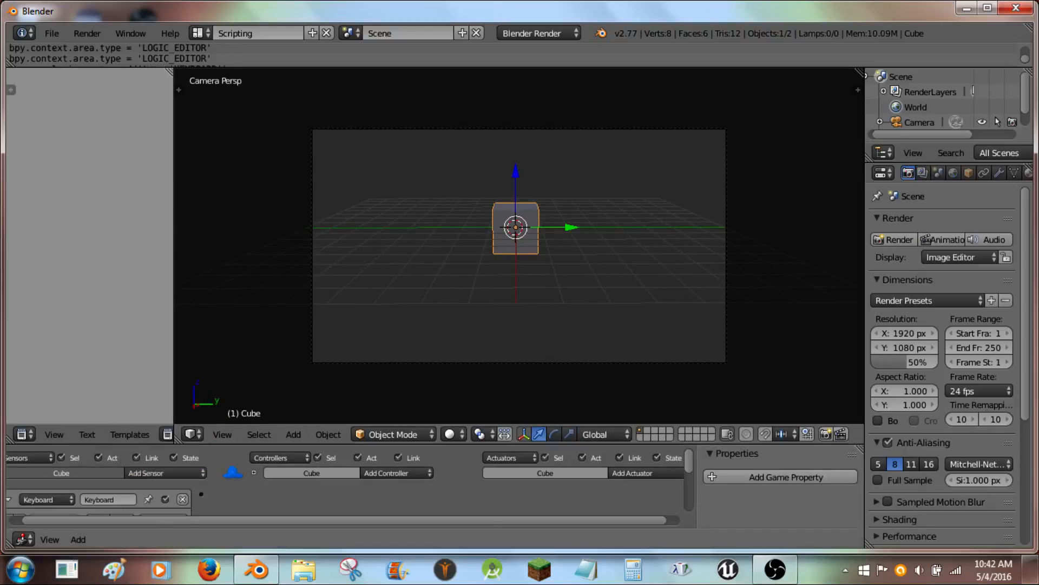
pyautogui.scroll(-3, 109, 482)
pyautogui.click(108, 480)
pyautogui.press('space')
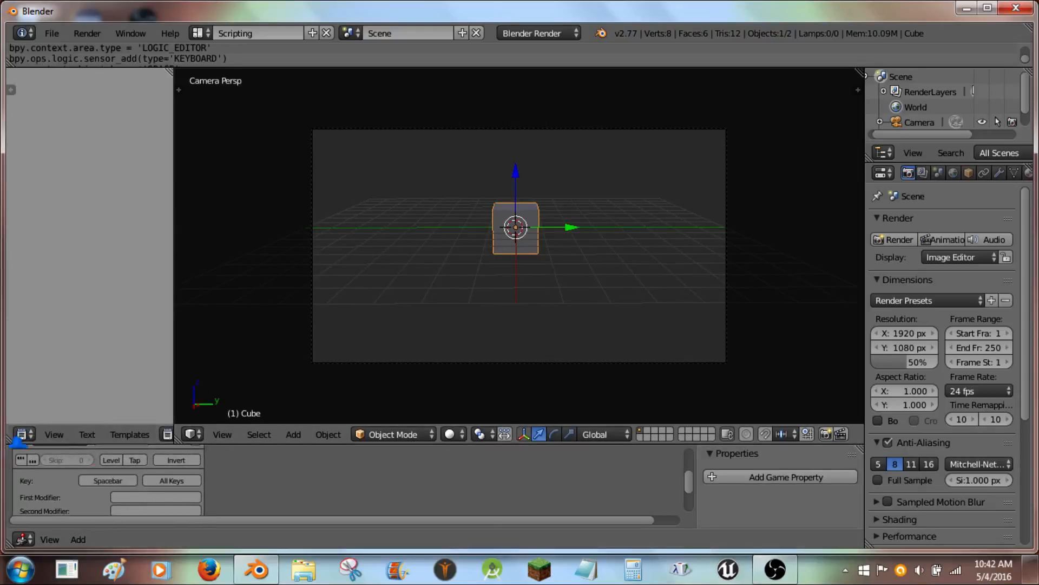
pyautogui.moveTo(249, 500); pyautogui.dragTo(224, 547, button='middle')
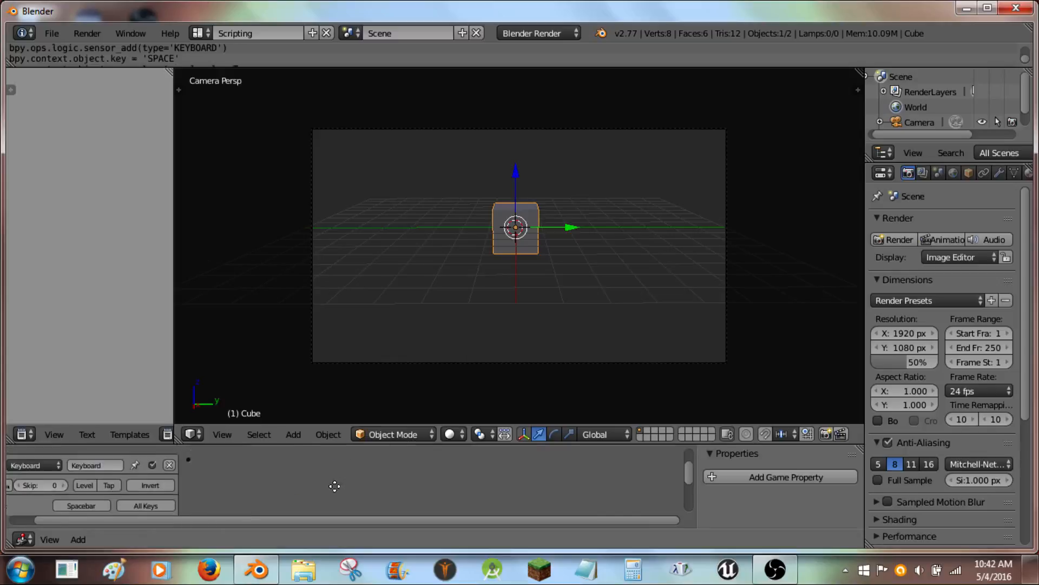
# - Add an And controller, connect the keyboard sensor to it, and collapse both logic bricks
pyautogui.click(381, 461)
pyautogui.click(383, 447)
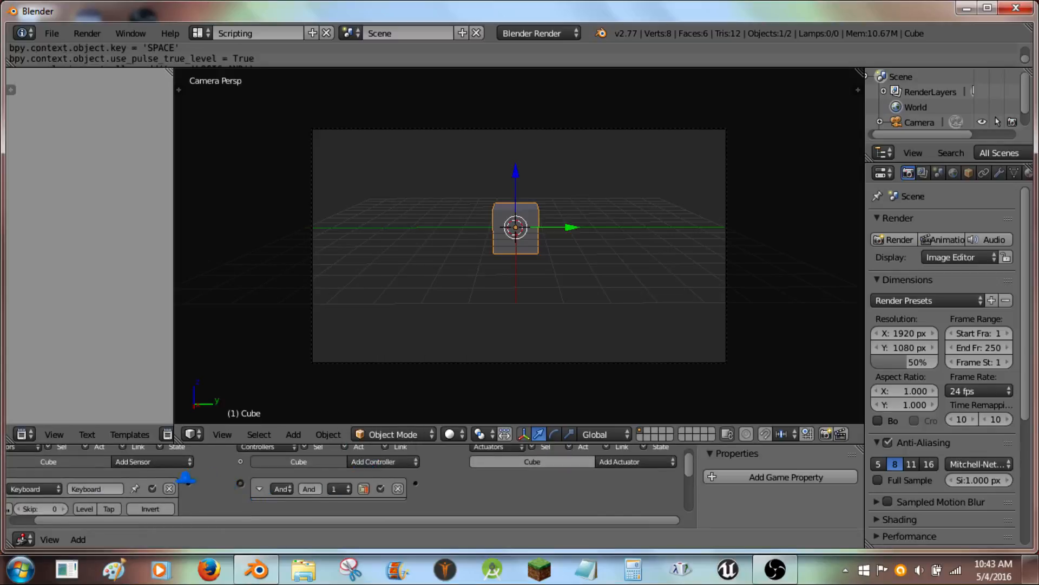
pyautogui.moveTo(216, 492); pyautogui.dragTo(339, 479, button='middle')
pyautogui.click(22, 475)
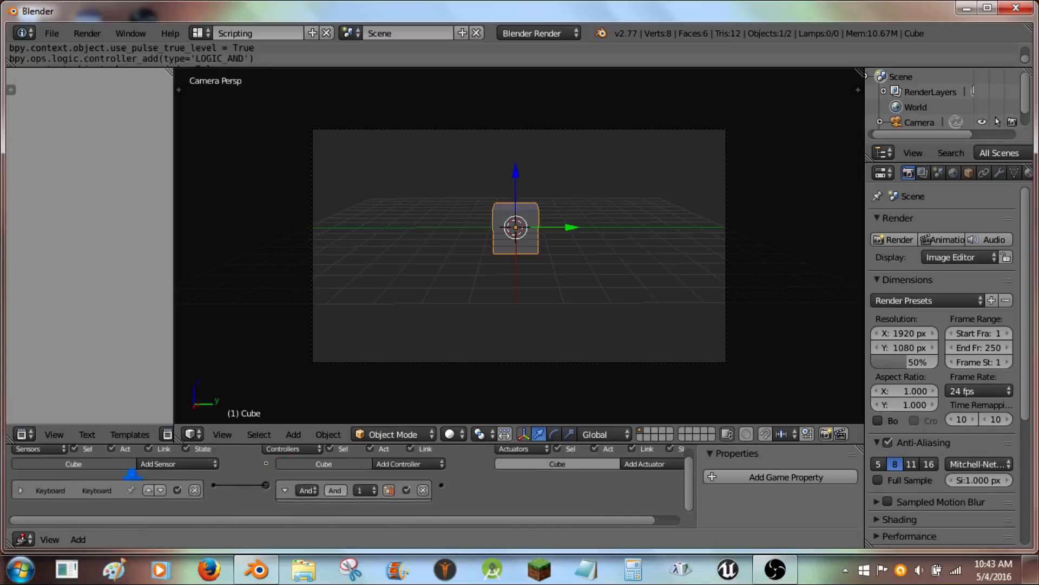
pyautogui.click(284, 489)
# - Add a Motion actuator to the cube with its Z location offset set to 0.1, then collapse it
pyautogui.click(593, 470)
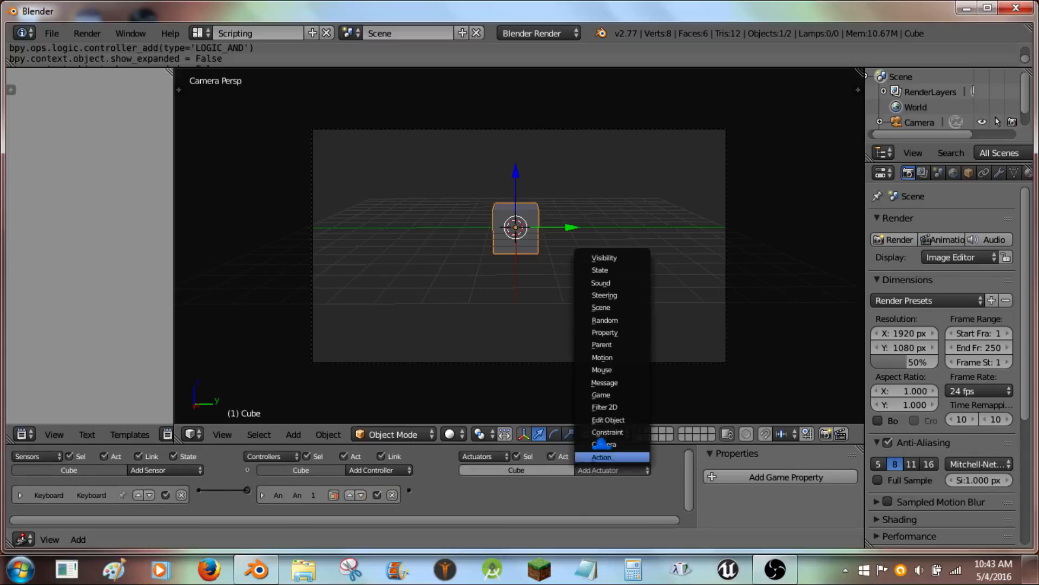
pyautogui.click(612, 354)
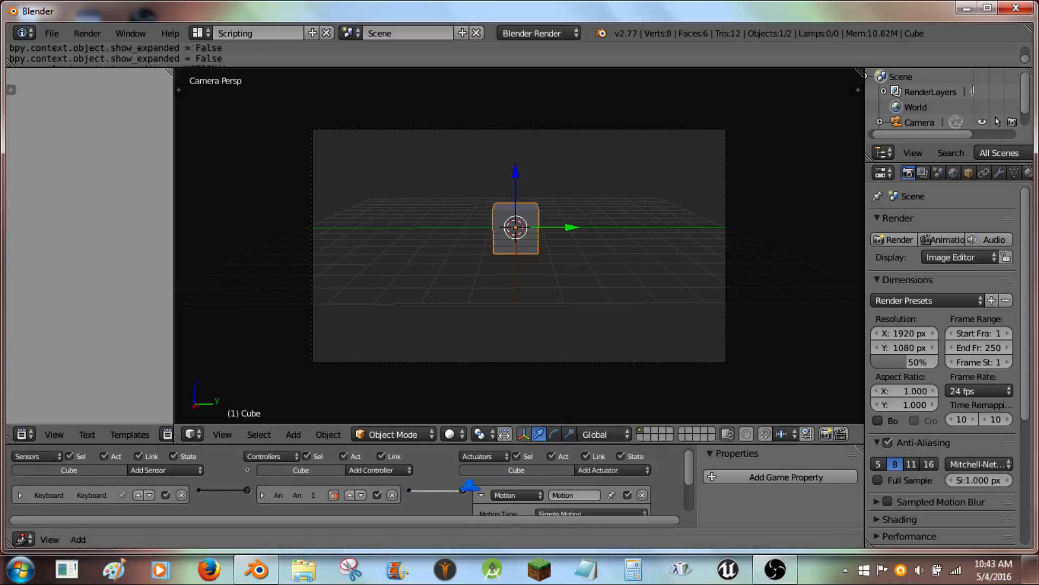
pyautogui.scroll(-2, 541, 488)
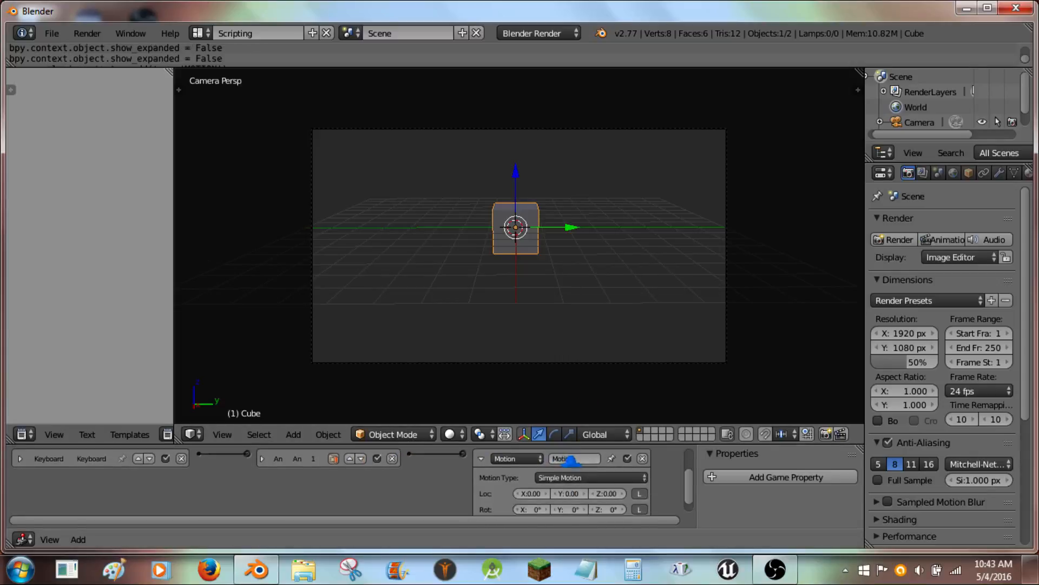
pyautogui.click(623, 493)
pyautogui.click(480, 458)
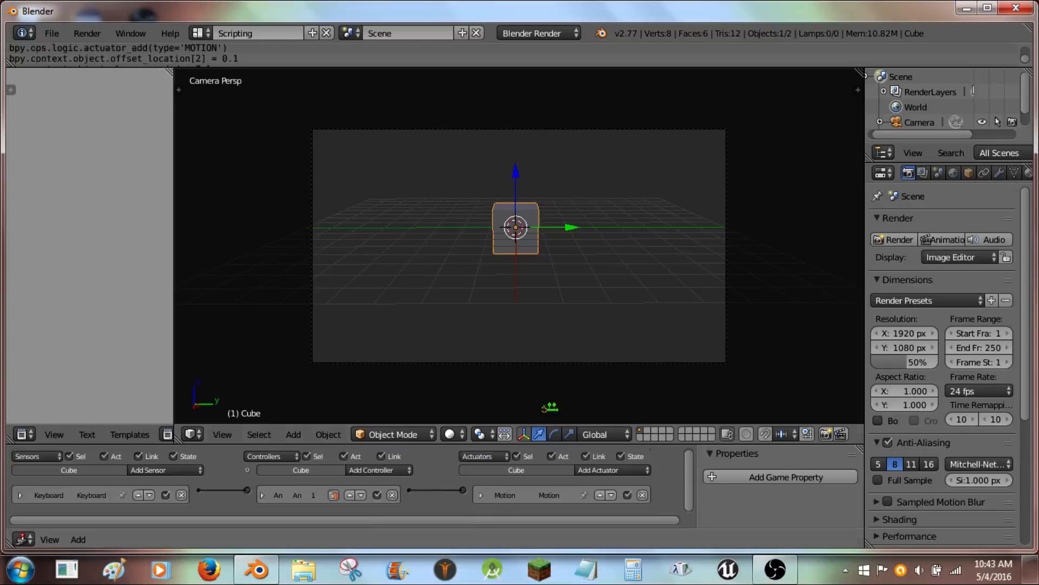
# - Switch the render engine to Blender Game and test-run the game, then exit it
pyautogui.press('space')
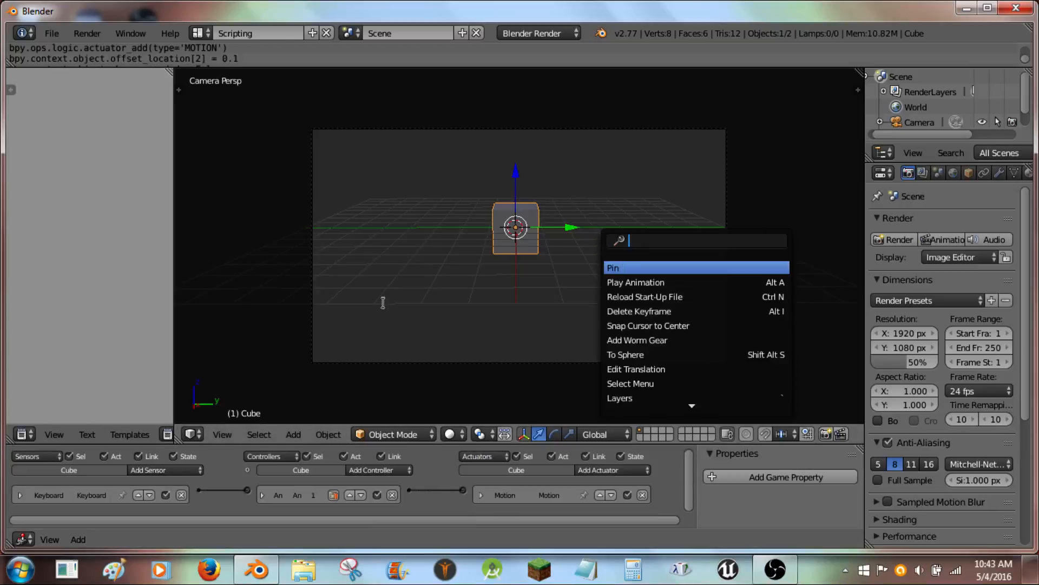
pyautogui.click(533, 33)
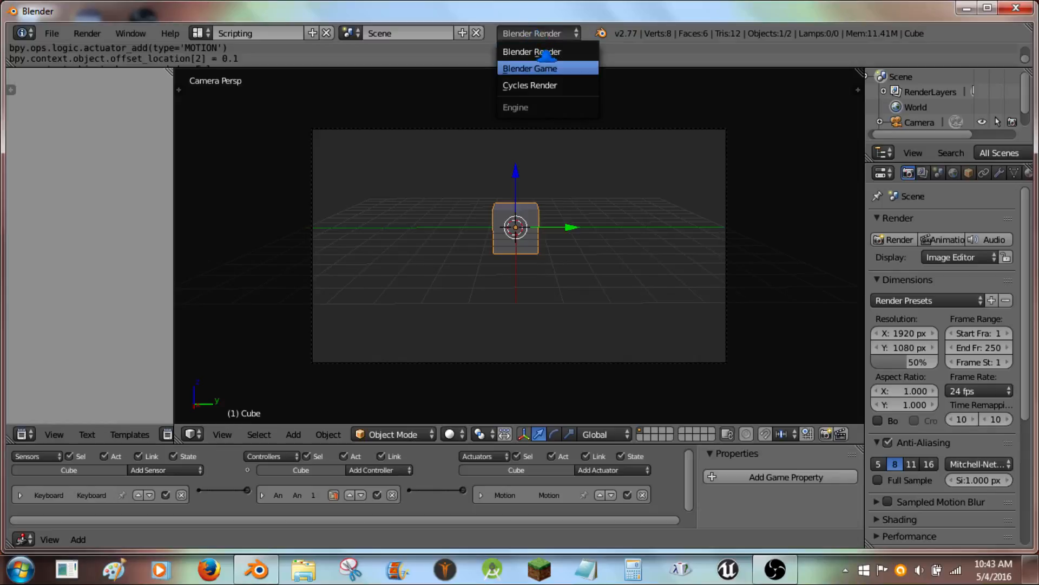
pyautogui.click(530, 68)
pyautogui.press('p')
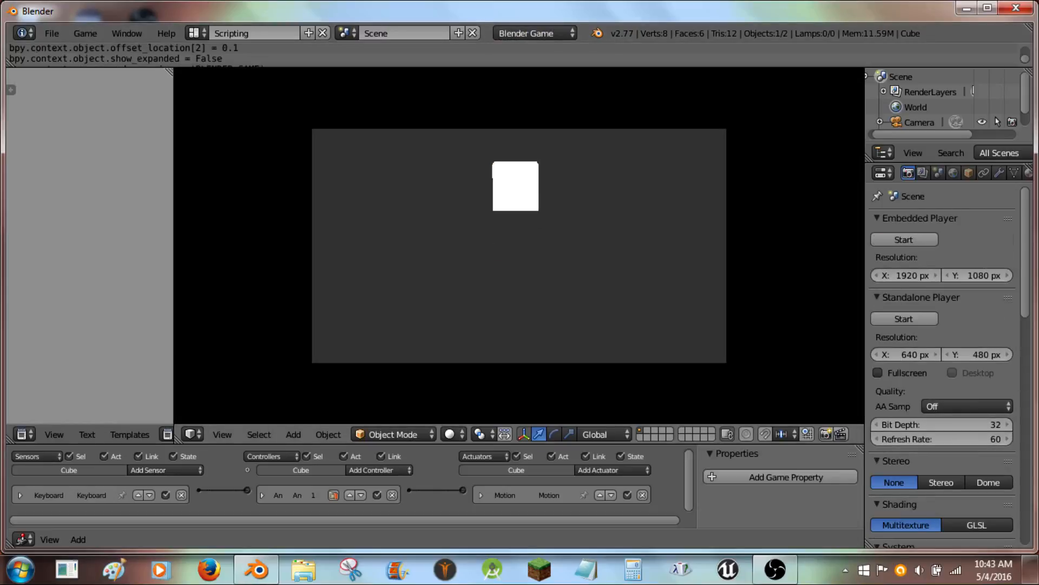
pyautogui.press('Escape')
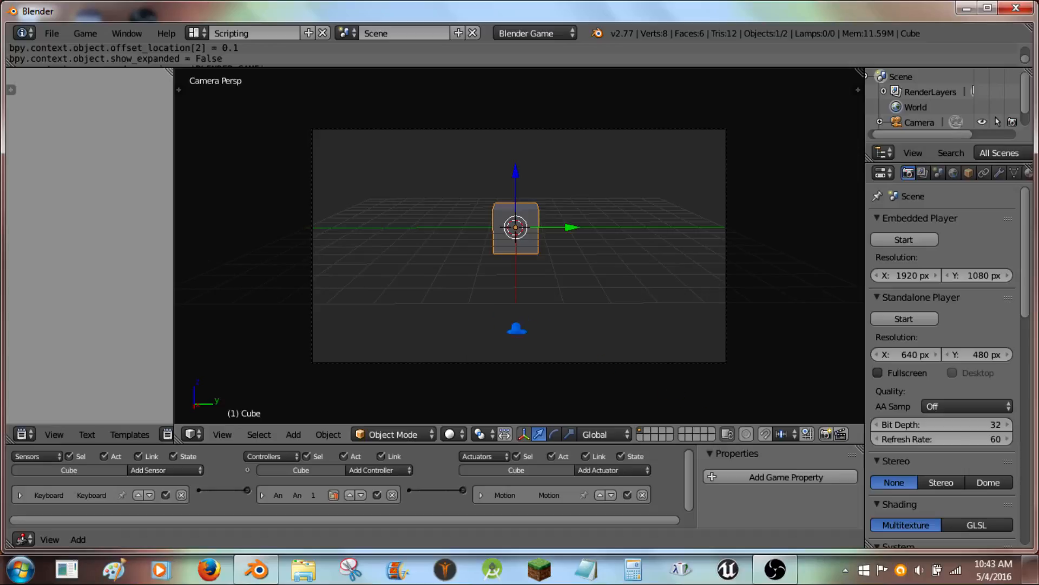
# - Select the camera, enlarge the Logic Editor, and add two Keyboard sensors to the camera
pyautogui.click(729, 271)
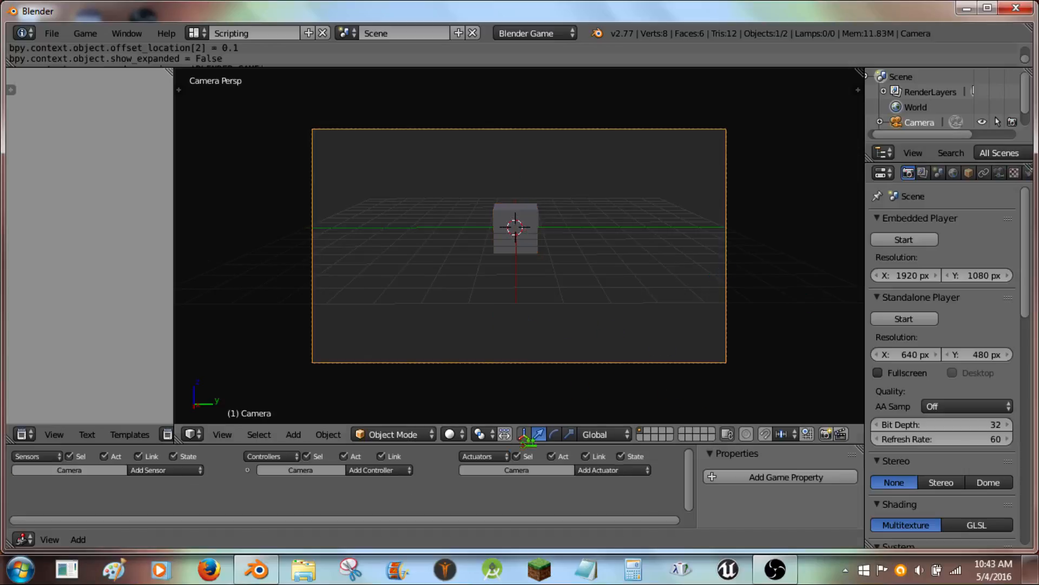
pyautogui.moveTo(426, 447); pyautogui.dragTo(467, 201)
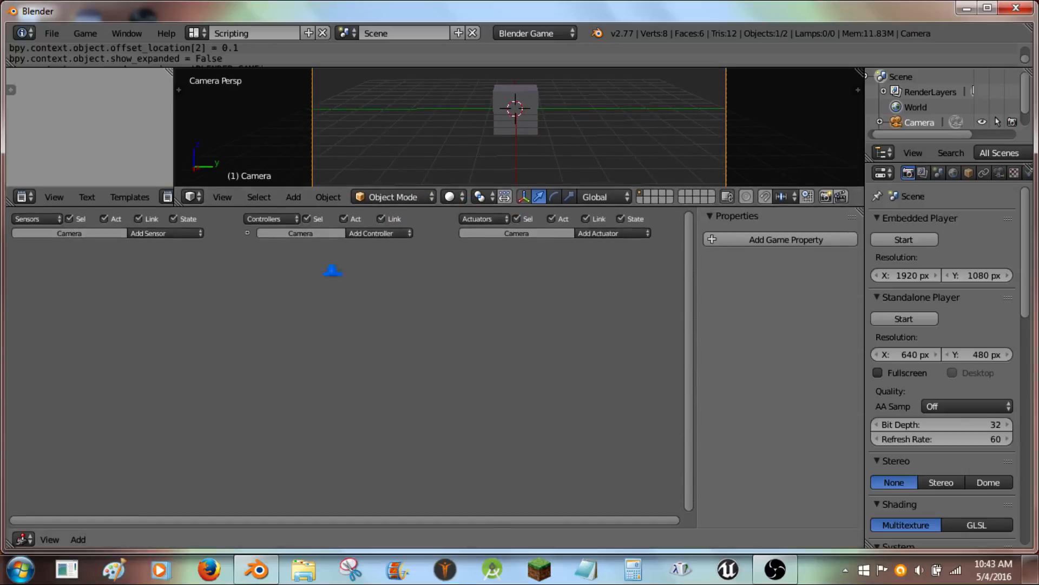
pyautogui.click(192, 231)
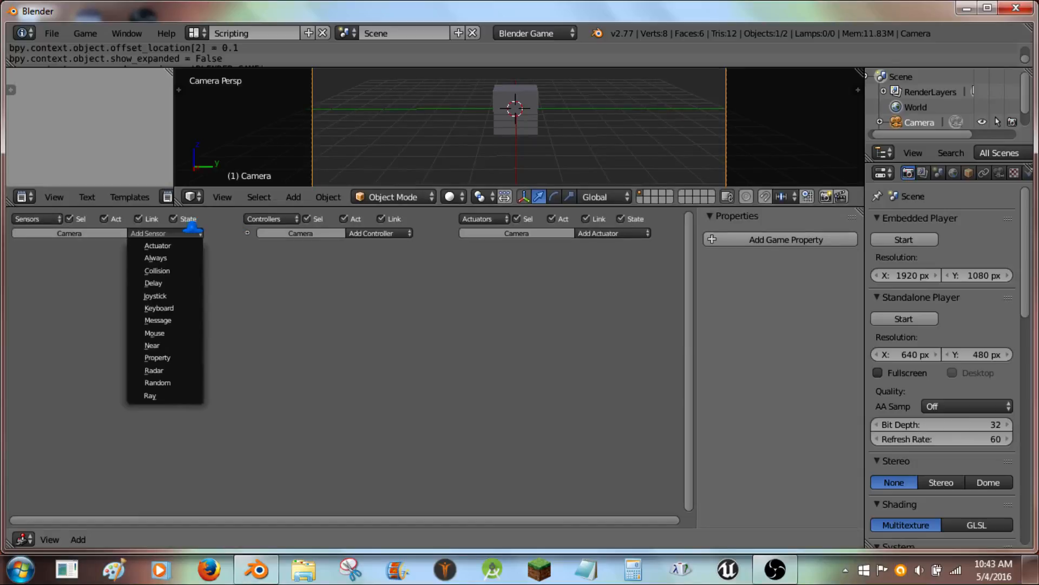
pyautogui.click(159, 307)
pyautogui.click(162, 233)
pyautogui.click(158, 308)
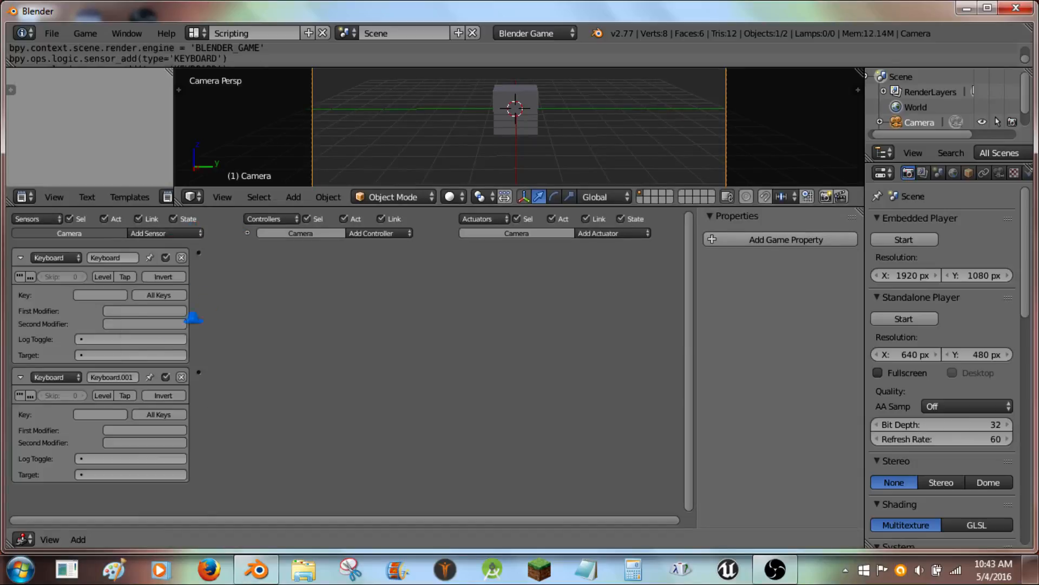
# - Add Property sensors to the camera's logic
pyautogui.click(152, 233)
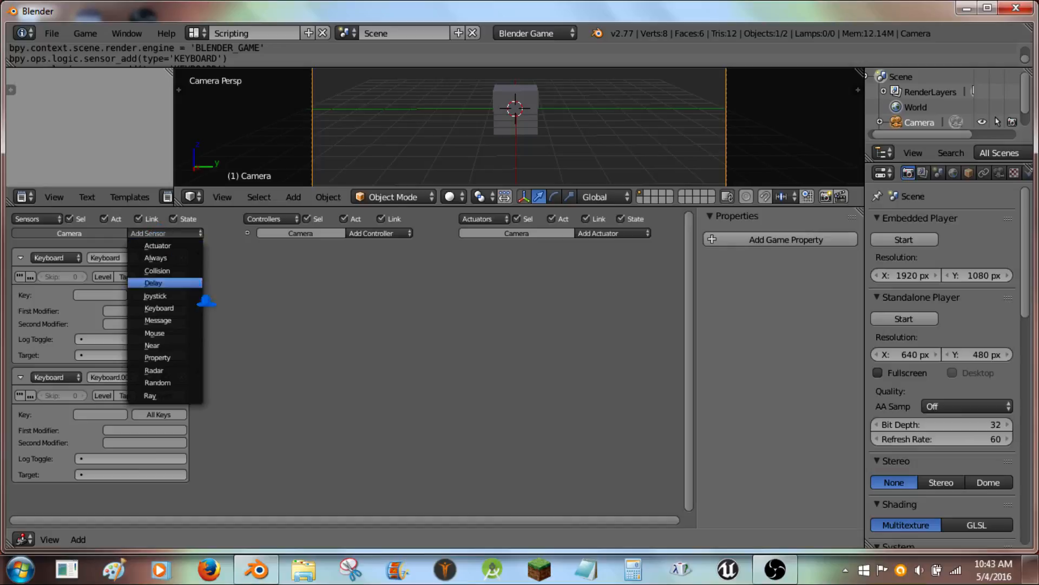
pyautogui.click(157, 357)
pyautogui.click(165, 233)
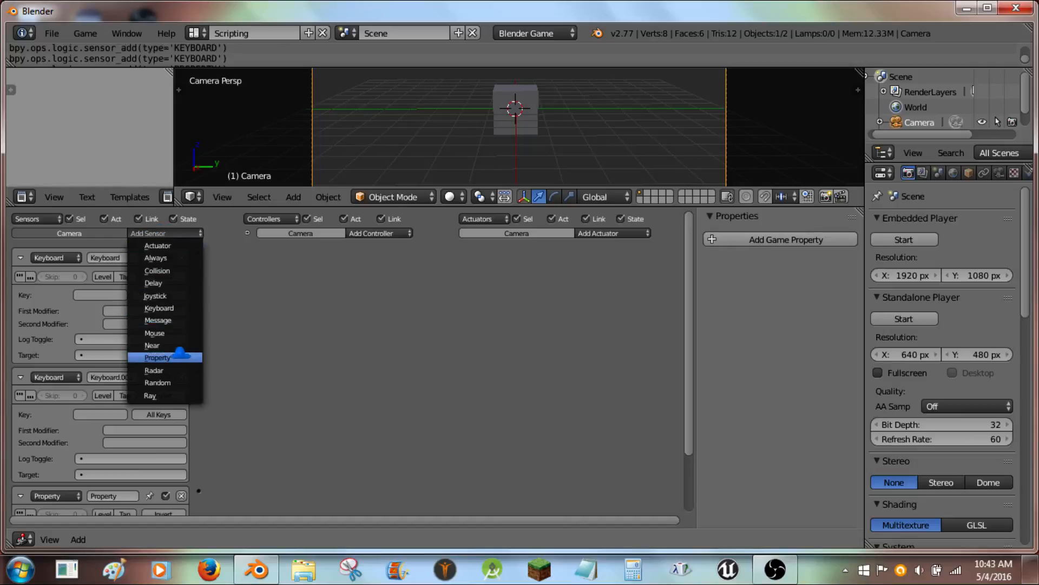
pyautogui.click(184, 358)
pyautogui.click(180, 231)
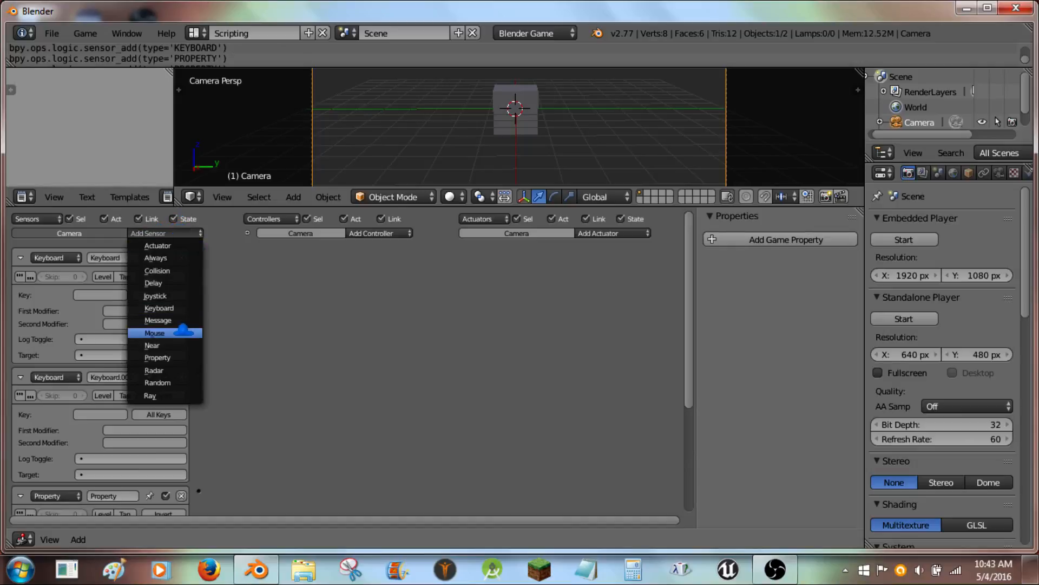
pyautogui.click(180, 356)
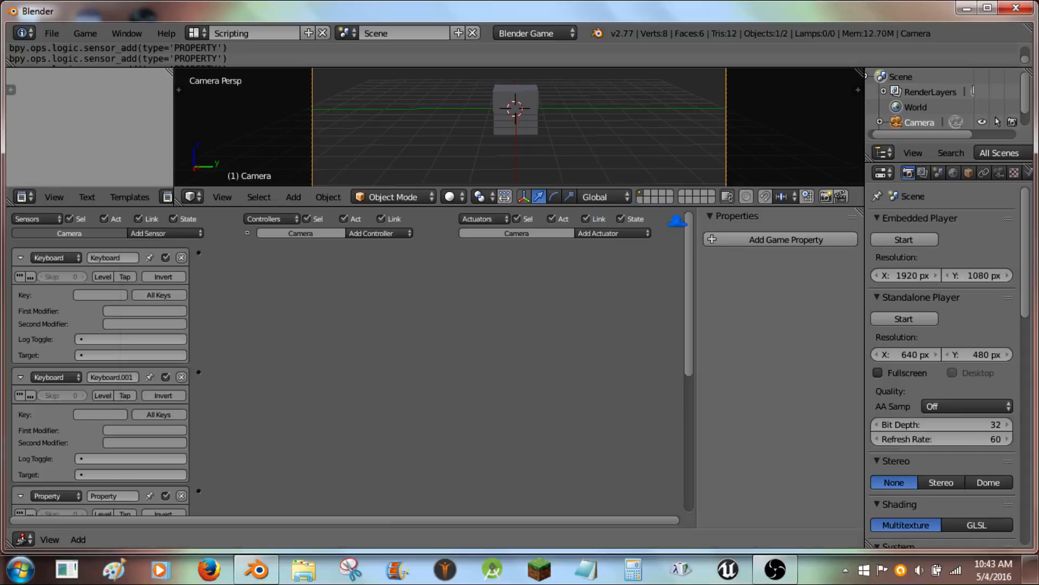
# - Add two Property actuators to the camera's logic
pyautogui.click(622, 233)
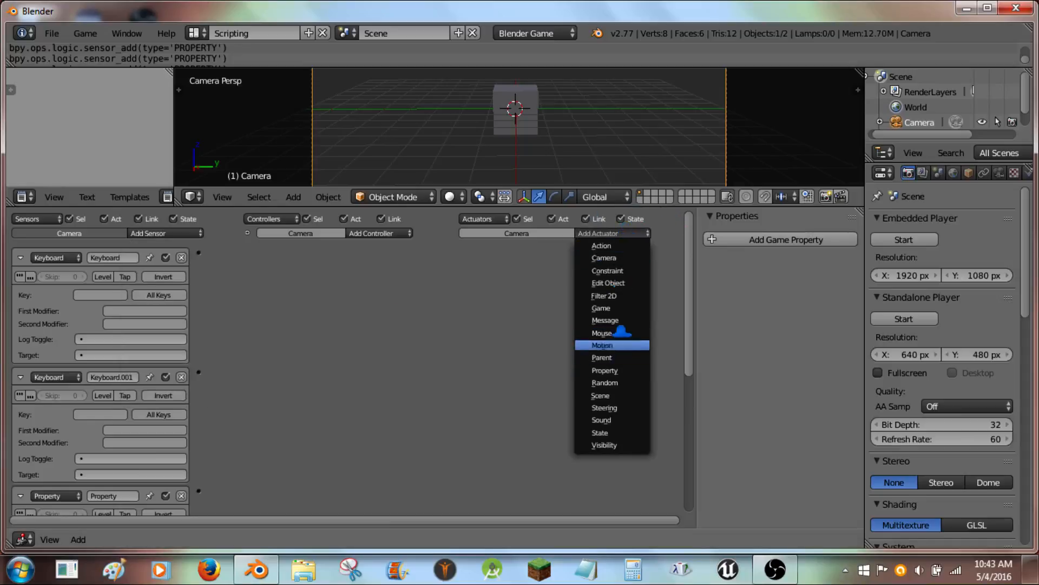
pyautogui.click(630, 371)
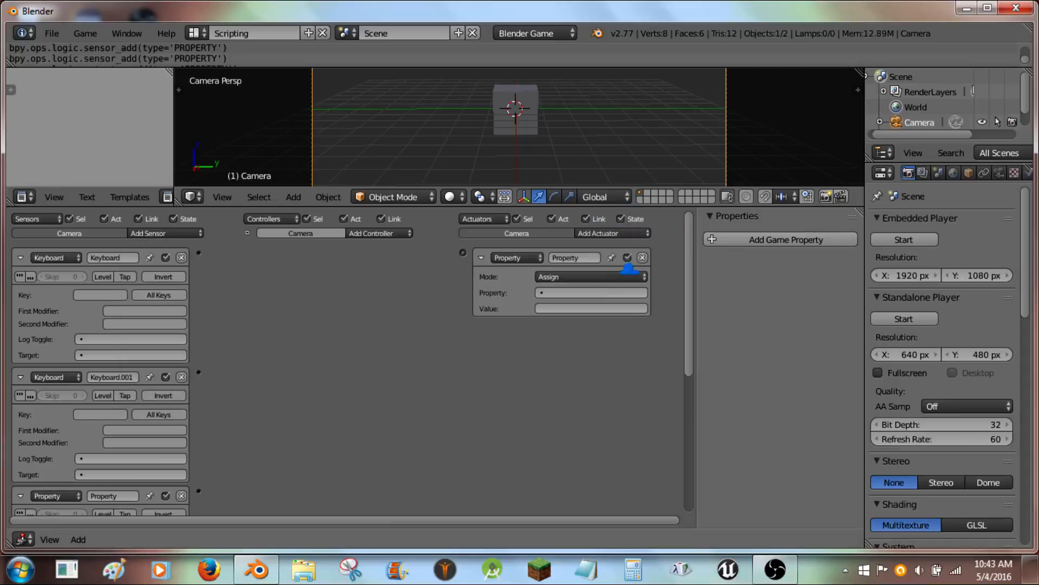
pyautogui.click(617, 233)
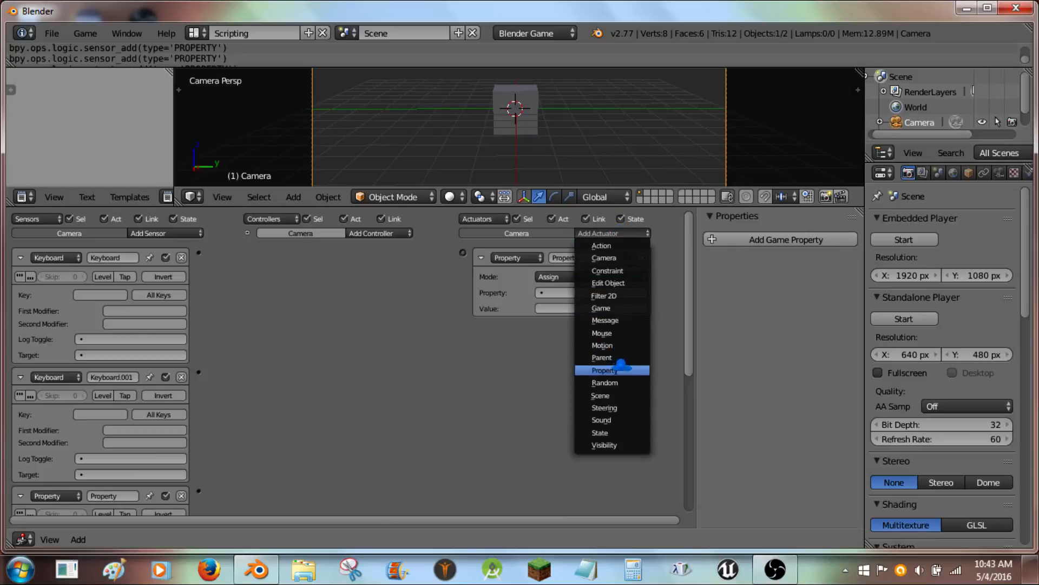
pyautogui.click(625, 368)
# - Add a Python controller and two And controllers to the camera
pyautogui.click(410, 233)
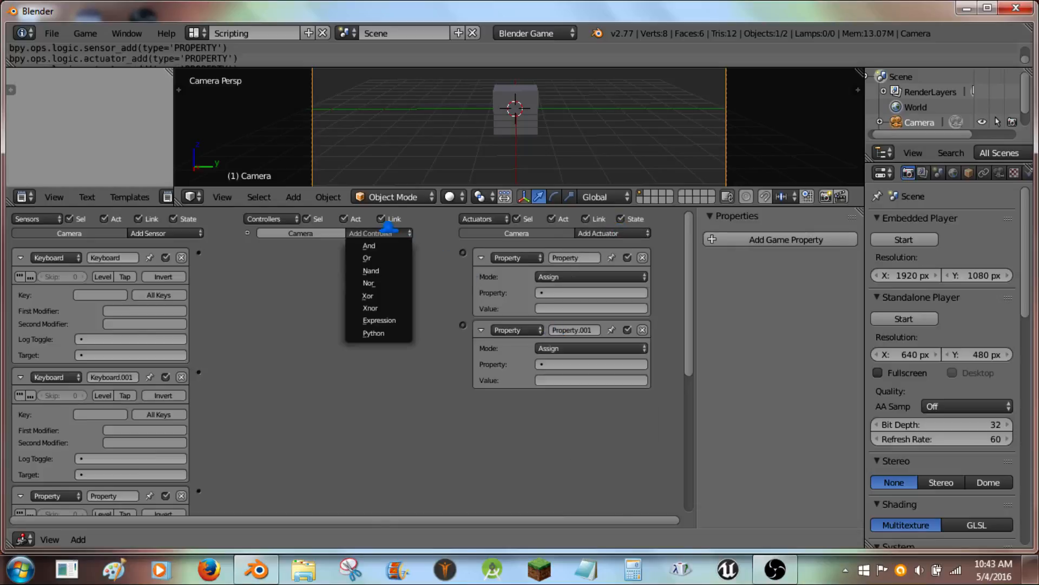
pyautogui.click(405, 329)
pyautogui.click(379, 234)
pyautogui.click(379, 244)
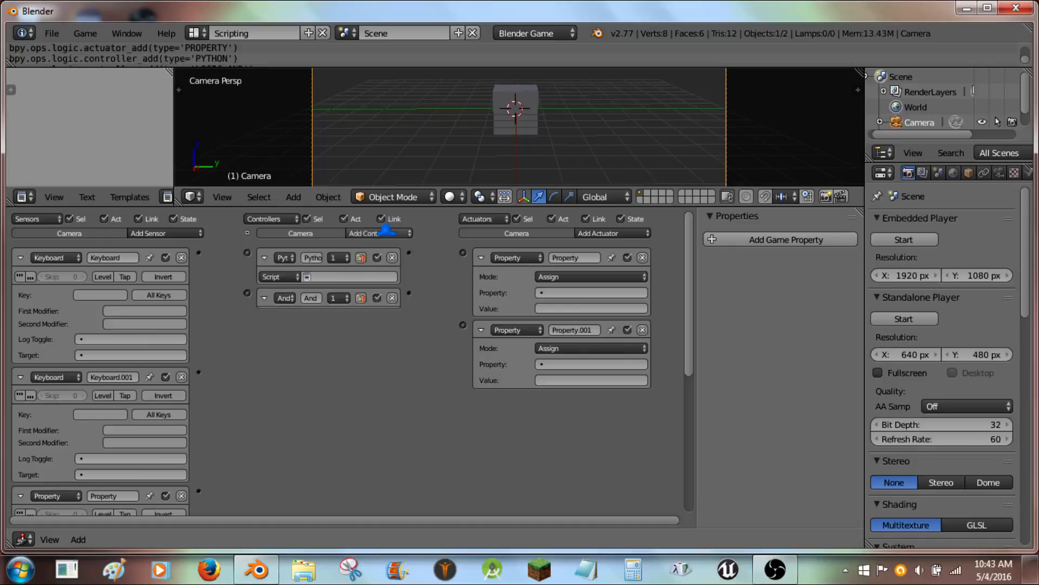
pyautogui.click(379, 233)
pyautogui.click(379, 243)
# - Add a new game property to the camera and set its type to Integer
pyautogui.click(786, 239)
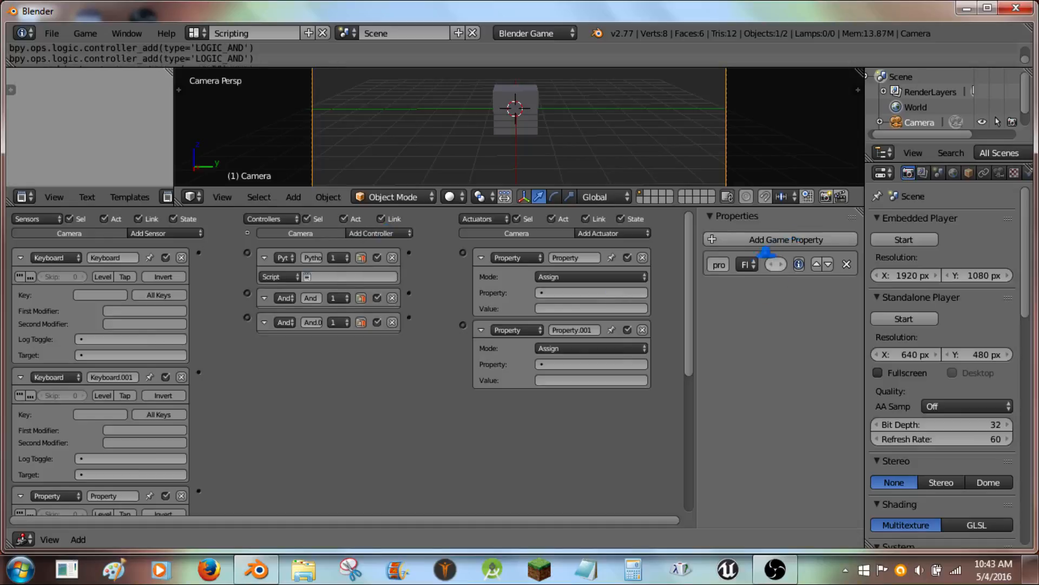
pyautogui.click(747, 264)
pyautogui.click(753, 229)
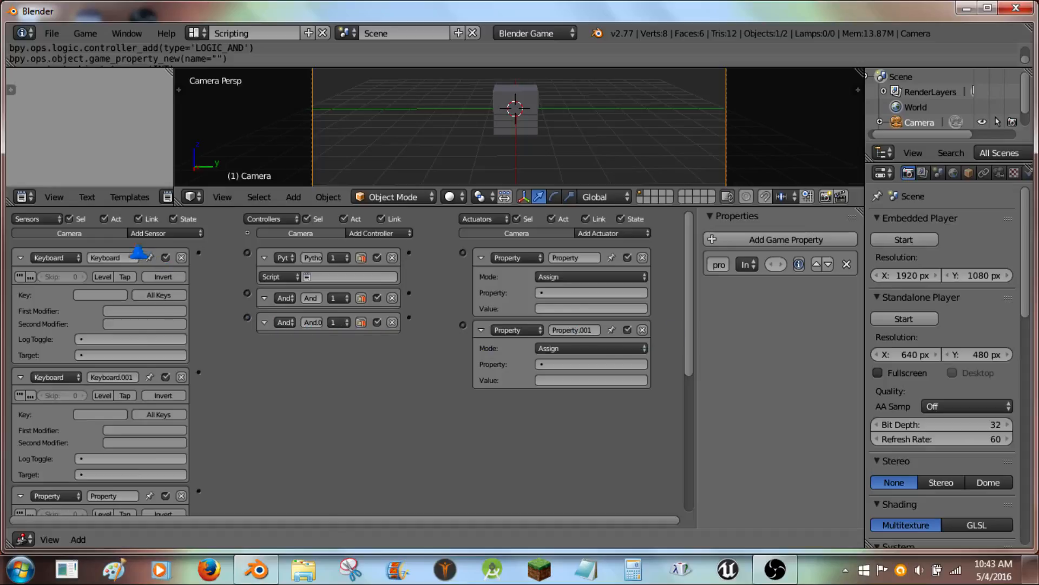
# - Rename the first Keyboard sensor, the first And controller and the first Property actuator as on
pyautogui.click(128, 258)
pyautogui.write('n')
pyautogui.click(190, 361)
pyautogui.click(313, 300)
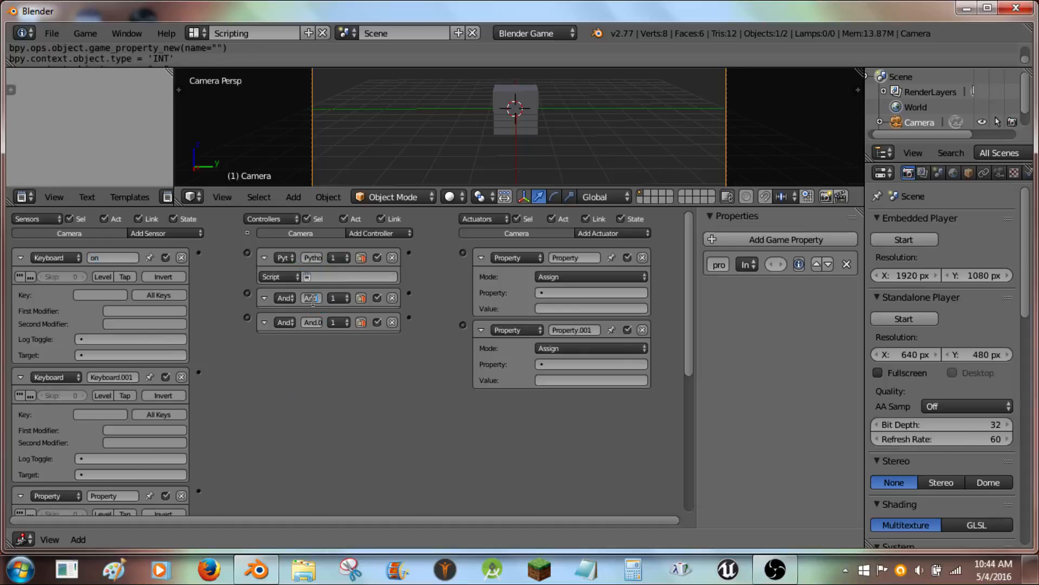
pyautogui.click(571, 257)
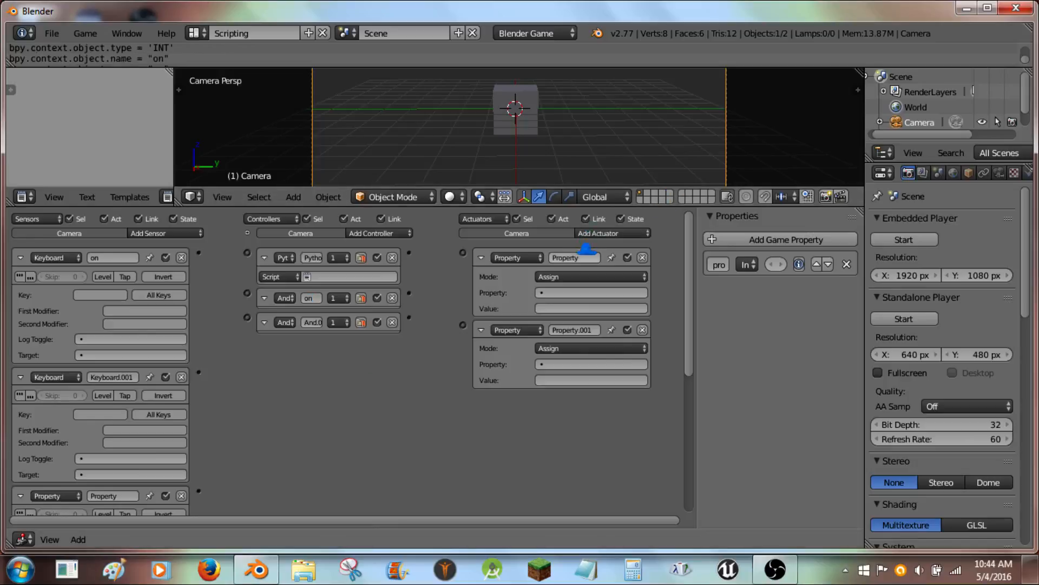
pyautogui.click(251, 382)
# - Set the on Keyboard sensor to true-level pulse, skip 1, Tap mode and the Tab key, then collapse it
pyautogui.click(19, 276)
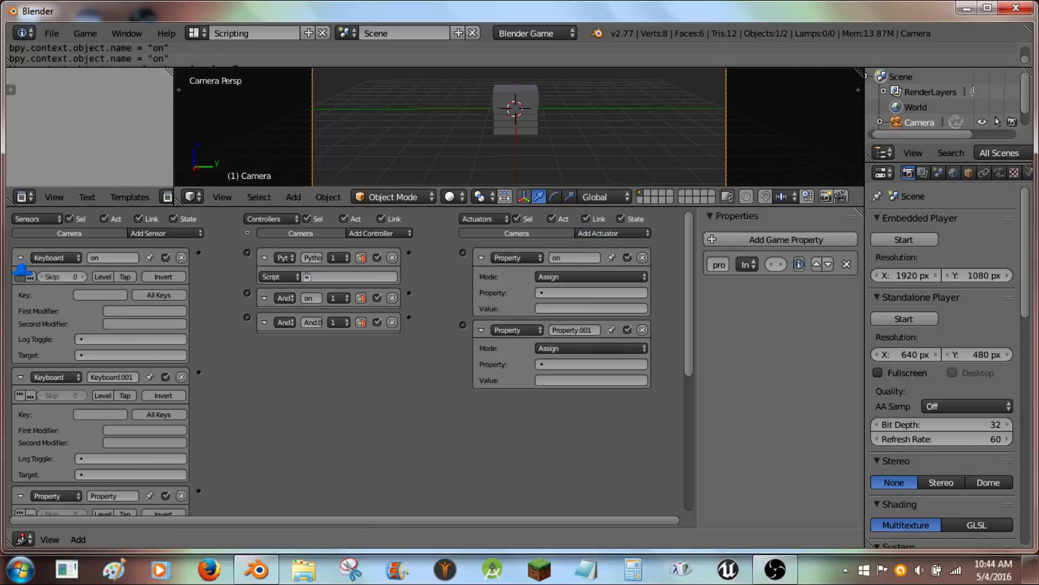
pyautogui.click(70, 276)
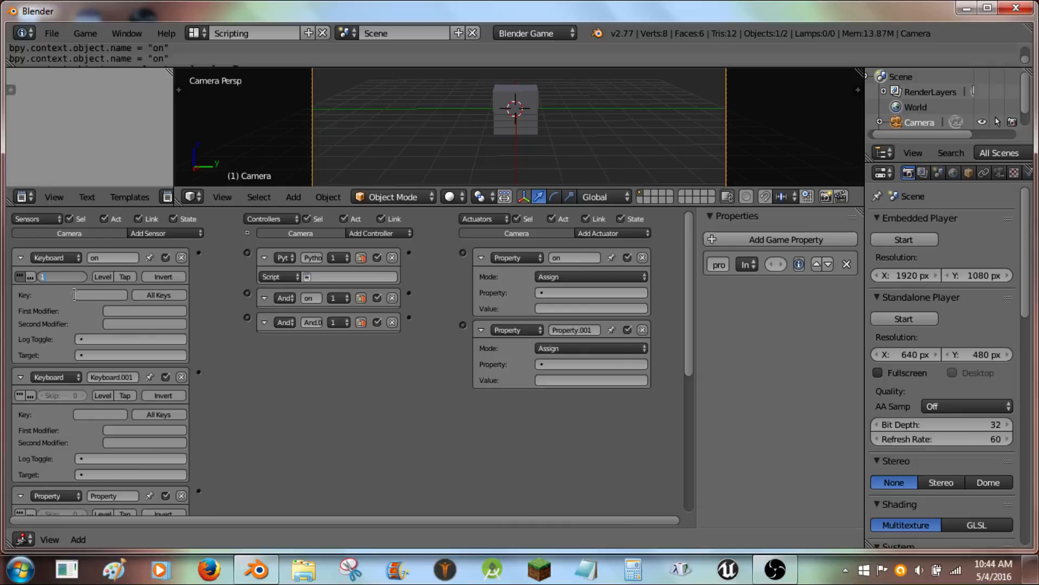
pyautogui.press('Return')
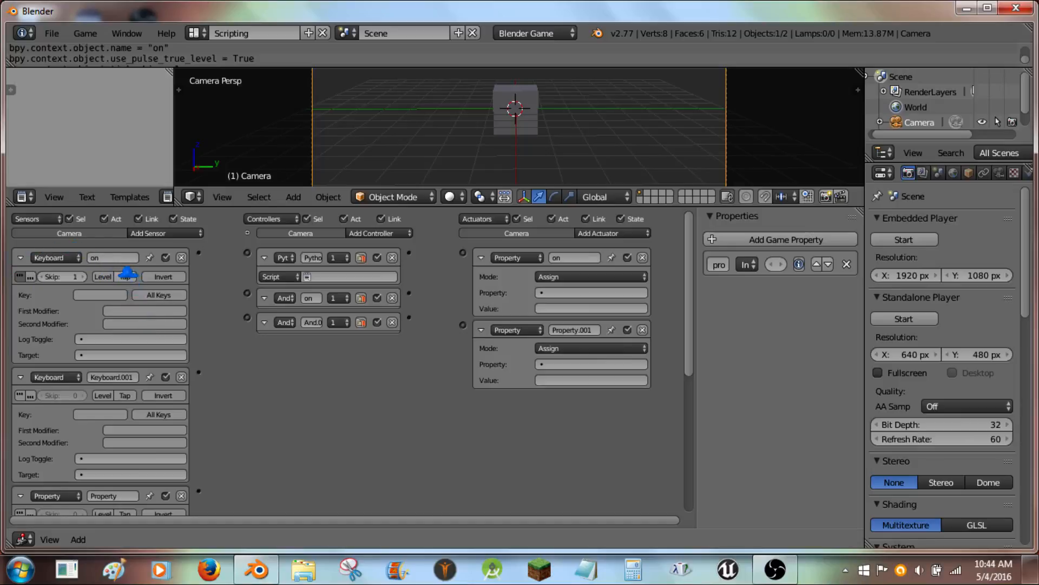
pyautogui.click(128, 275)
pyautogui.click(100, 294)
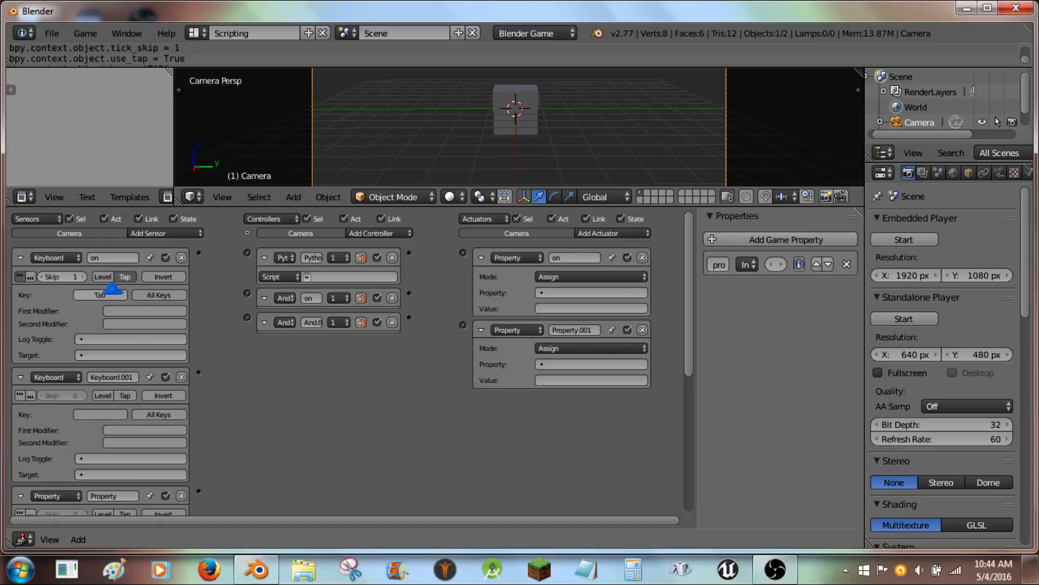
pyautogui.press('Tab')
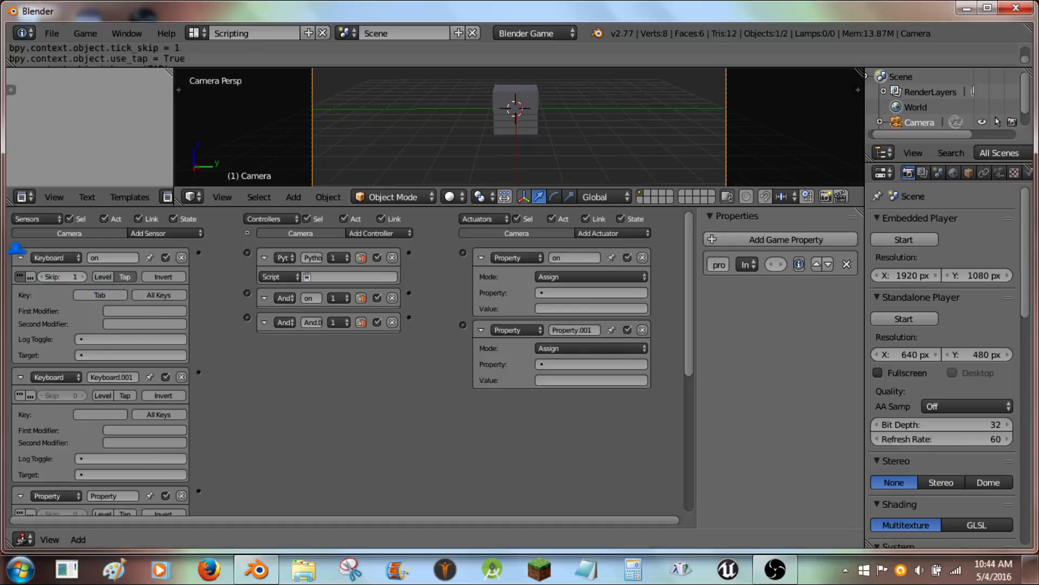
pyautogui.click(21, 257)
# - Rename the second Keyboard sensor, the second And controller and the second Property actuator as off
pyautogui.click(108, 279)
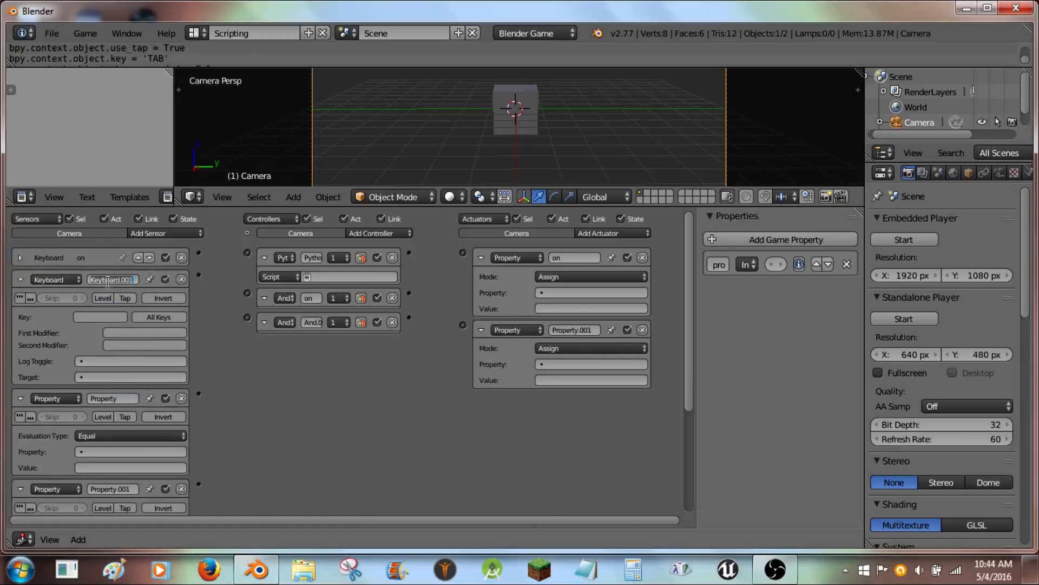
pyautogui.write('off')
pyautogui.click(311, 301)
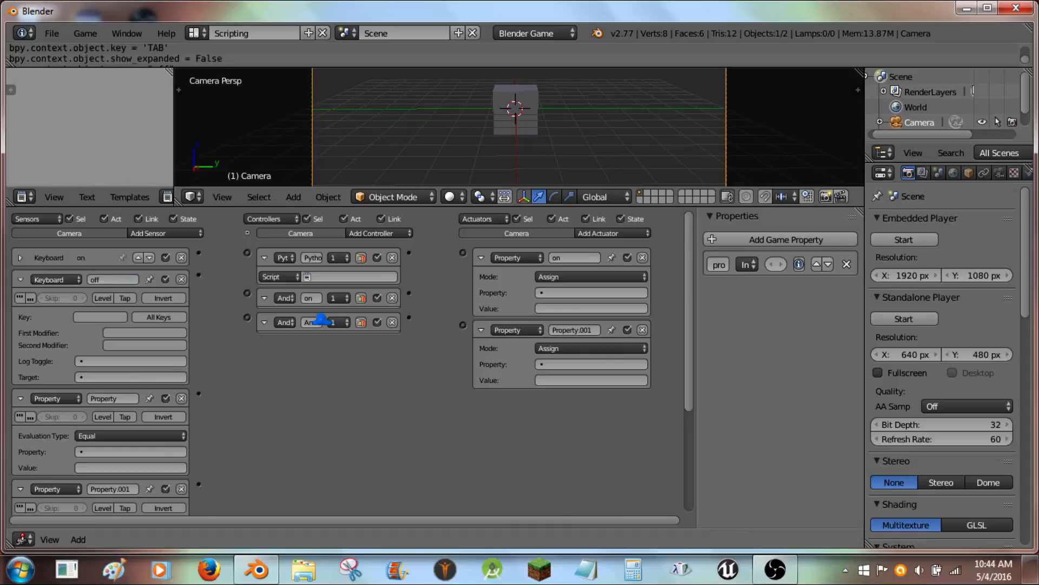
pyautogui.click(317, 322)
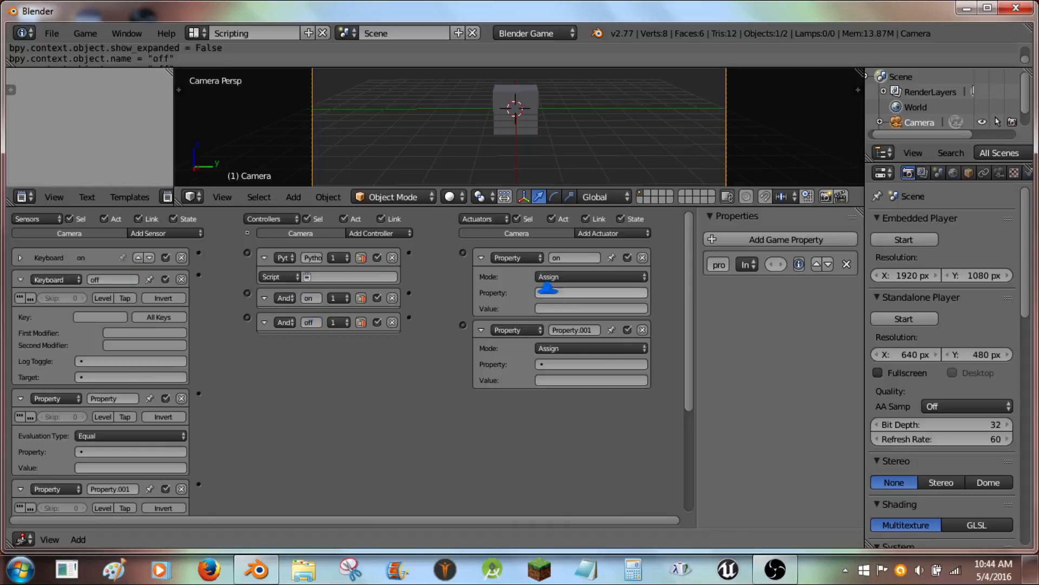
pyautogui.click(577, 328)
pyautogui.write('of')
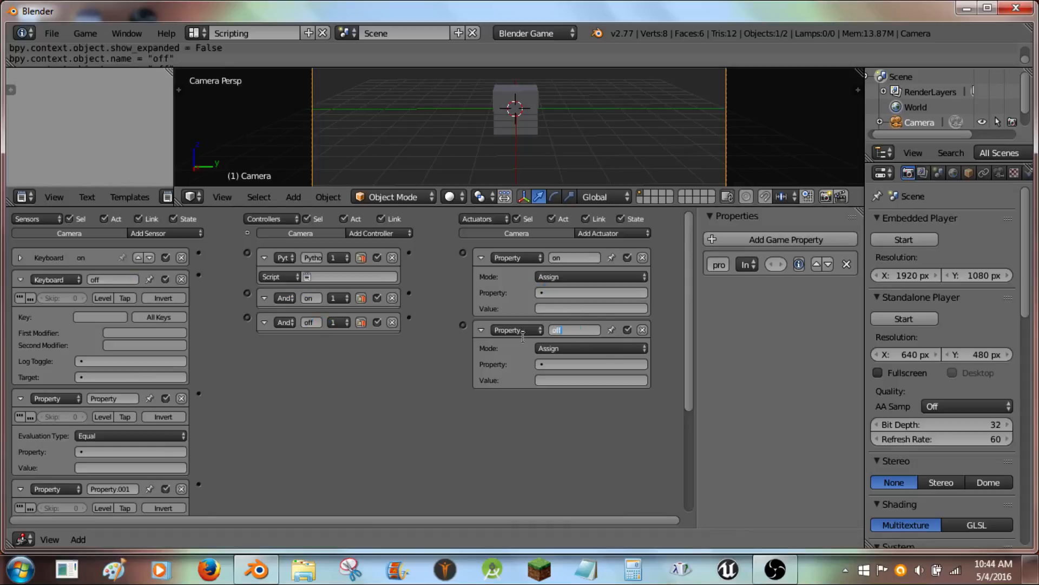
pyautogui.write('f')
pyautogui.press('Return')
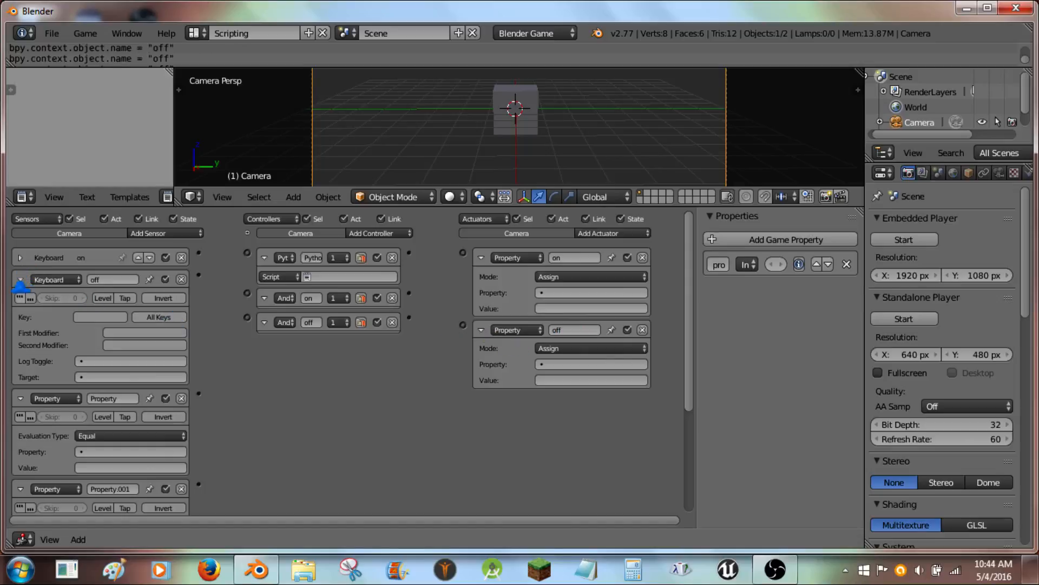
# - Set the off Keyboard sensor to true-level pulse, skip 1, Tap mode and the Tab key, then collapse it
pyautogui.click(73, 296)
pyautogui.write('1')
pyautogui.press('Return')
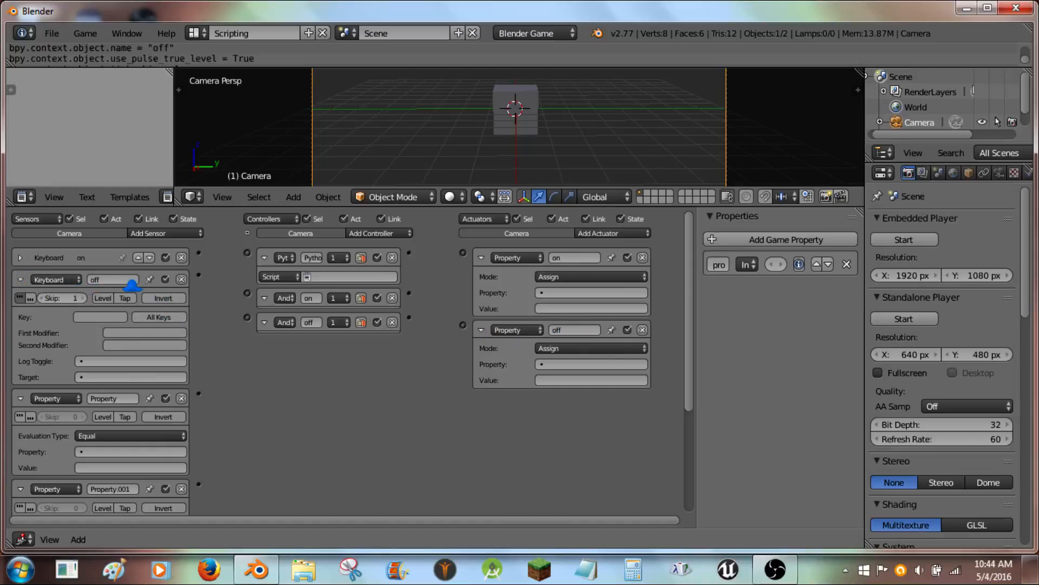
pyautogui.click(104, 297)
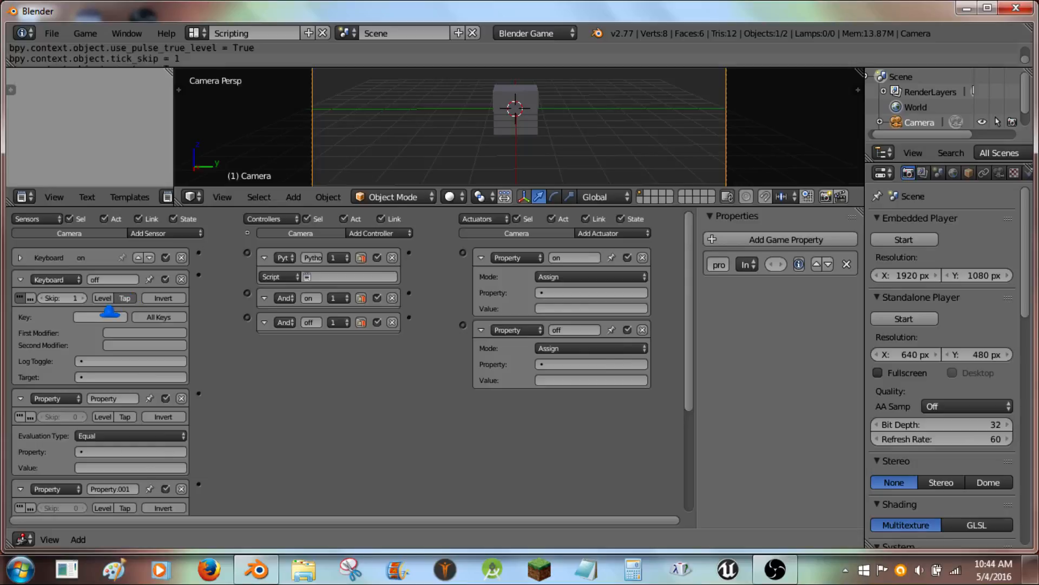
pyautogui.click(110, 314)
pyautogui.press('Tab')
pyautogui.click(20, 280)
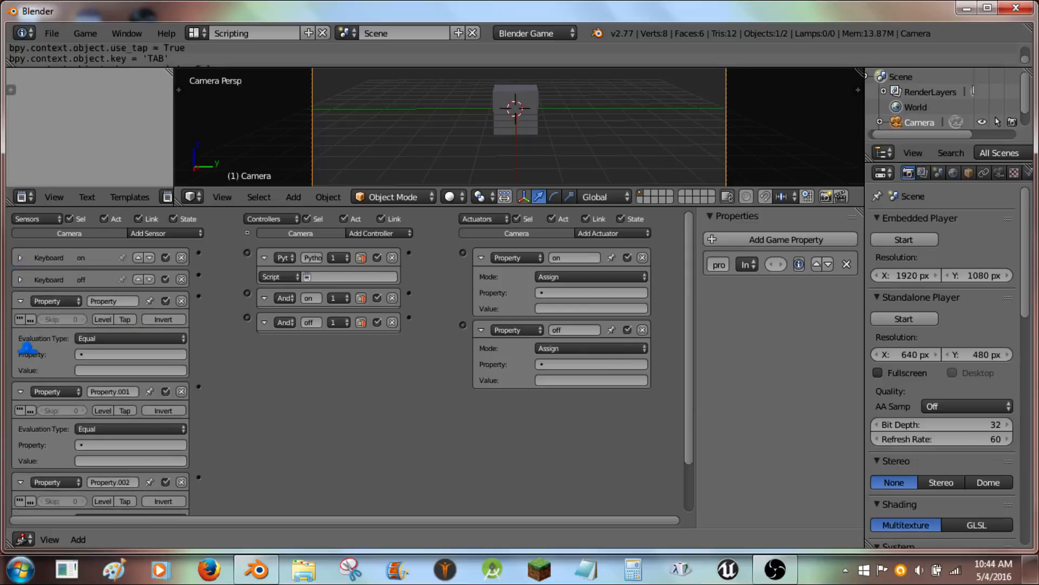
pyautogui.click(20, 257)
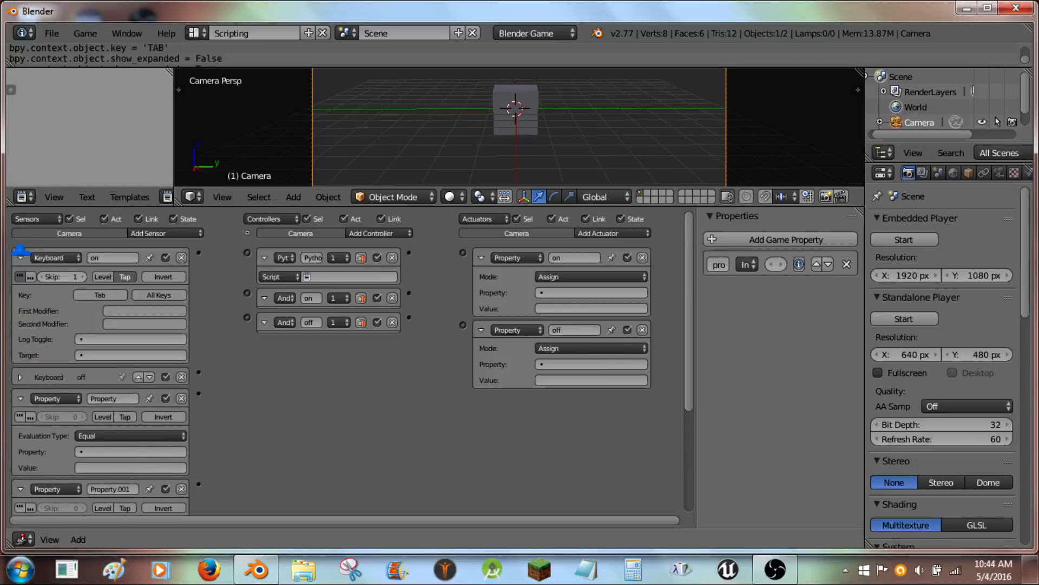
pyautogui.click(20, 257)
pyautogui.click(20, 279)
pyautogui.click(20, 279)
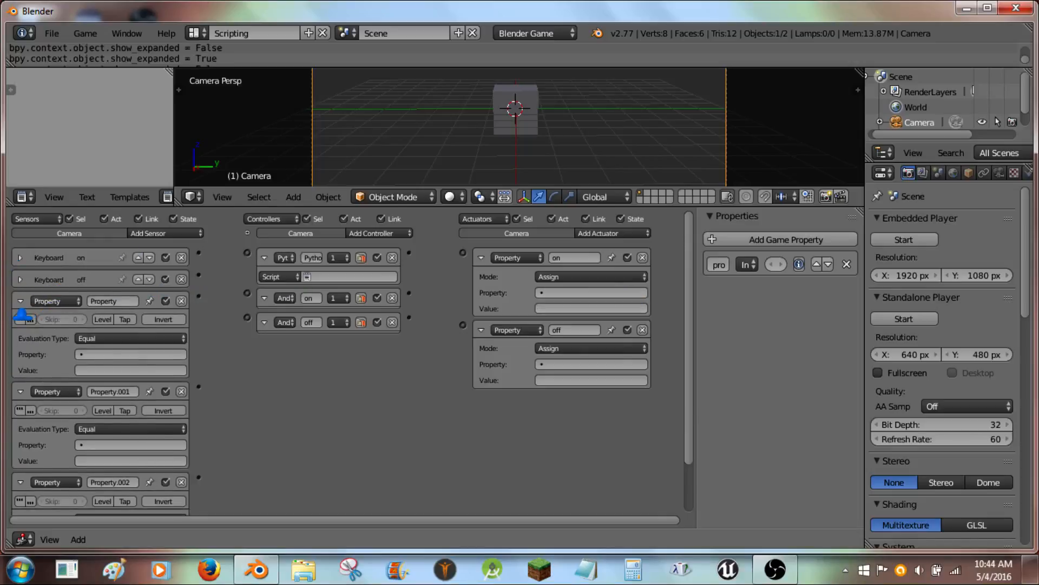
# - Rename the first Property sensor as on and enable its true-level pulse
pyautogui.click(101, 299)
pyautogui.write('on')
pyautogui.press('Return')
pyautogui.click(20, 319)
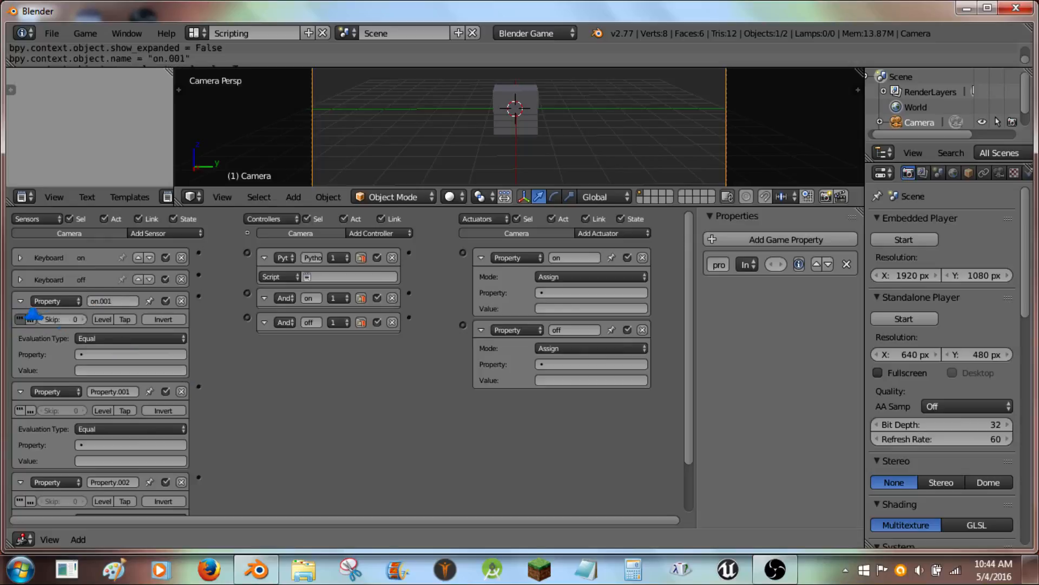
pyautogui.click(110, 338)
pyautogui.click(86, 353)
# - Widen the properties area and rename the game property as on/off
pyautogui.click(740, 280)
pyautogui.moveTo(697, 259); pyautogui.dragTo(611, 260)
pyautogui.click(651, 264)
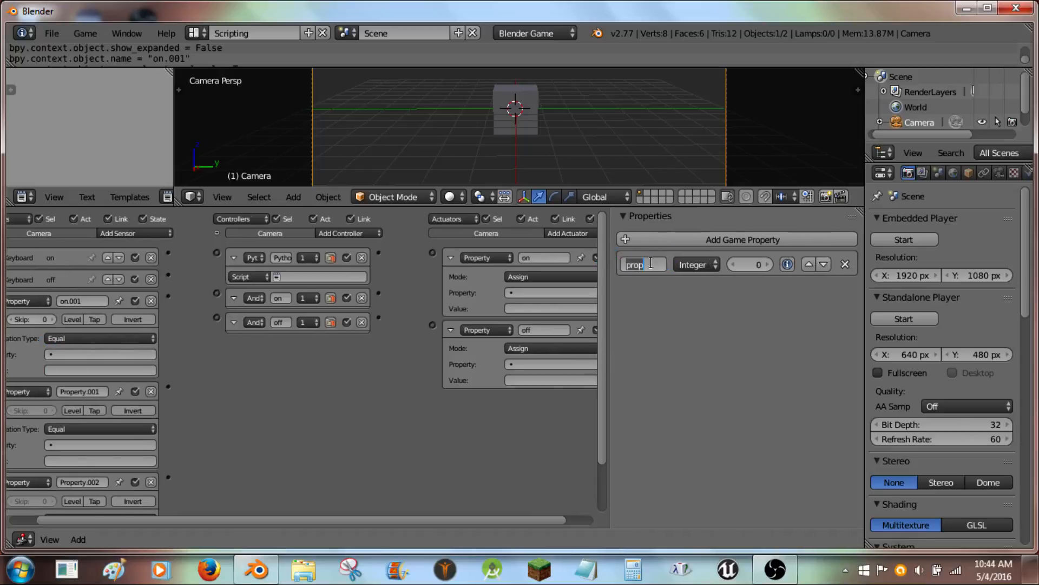
pyautogui.write('on/off')
pyautogui.press('Return')
# - Set the first Property sensor to check the on/off property against value 0, then collapse it
pyautogui.moveTo(205, 358); pyautogui.dragTo(235, 345, button='middle')
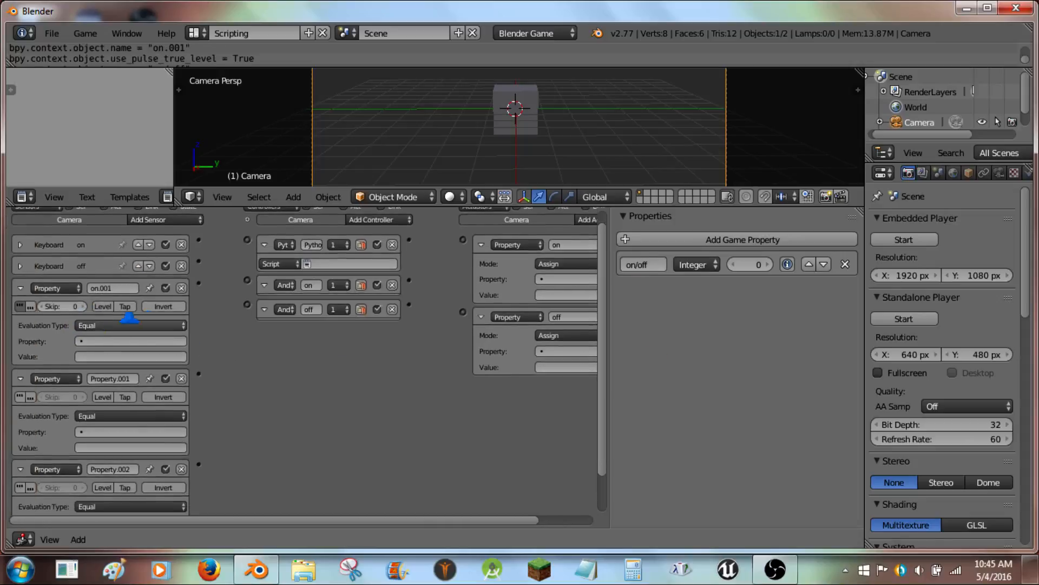
pyautogui.click(111, 340)
pyautogui.click(113, 355)
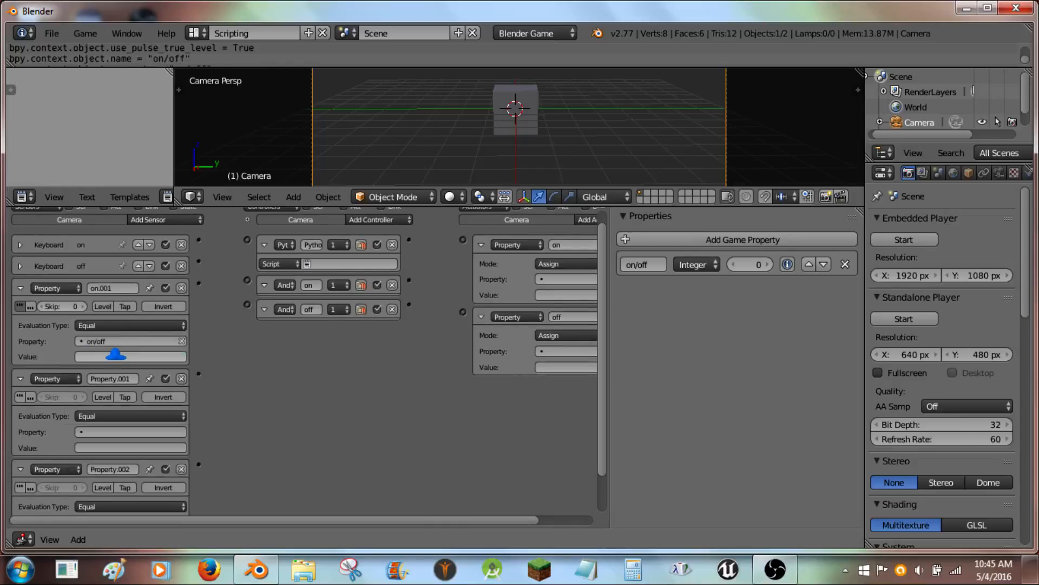
pyautogui.click(101, 356)
pyautogui.press('Return')
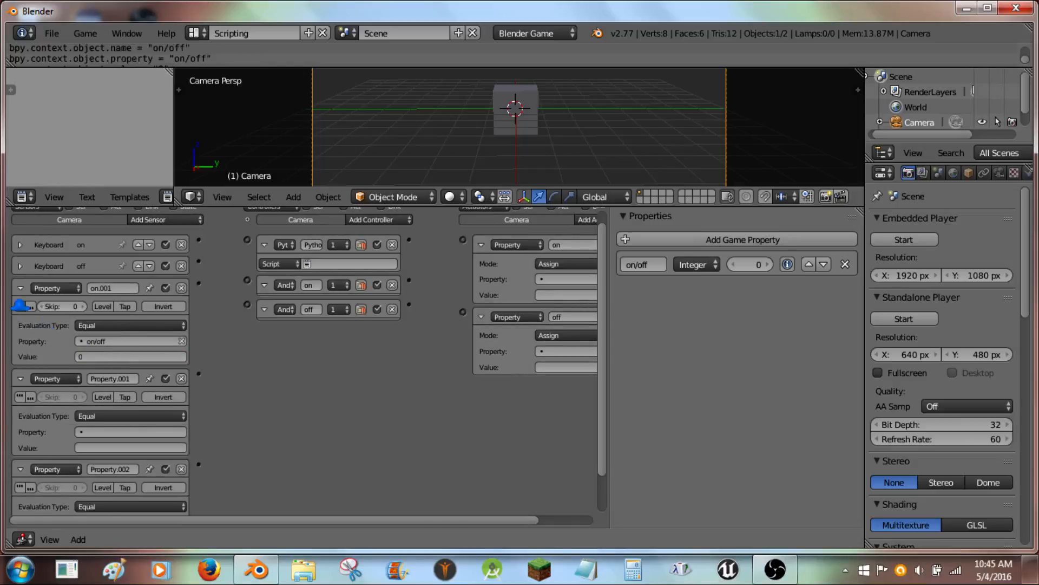
pyautogui.click(20, 288)
# - Enable true-level pulse on the second Property sensor, set it to check on/off equals 1, then collapse it
pyautogui.click(61, 340)
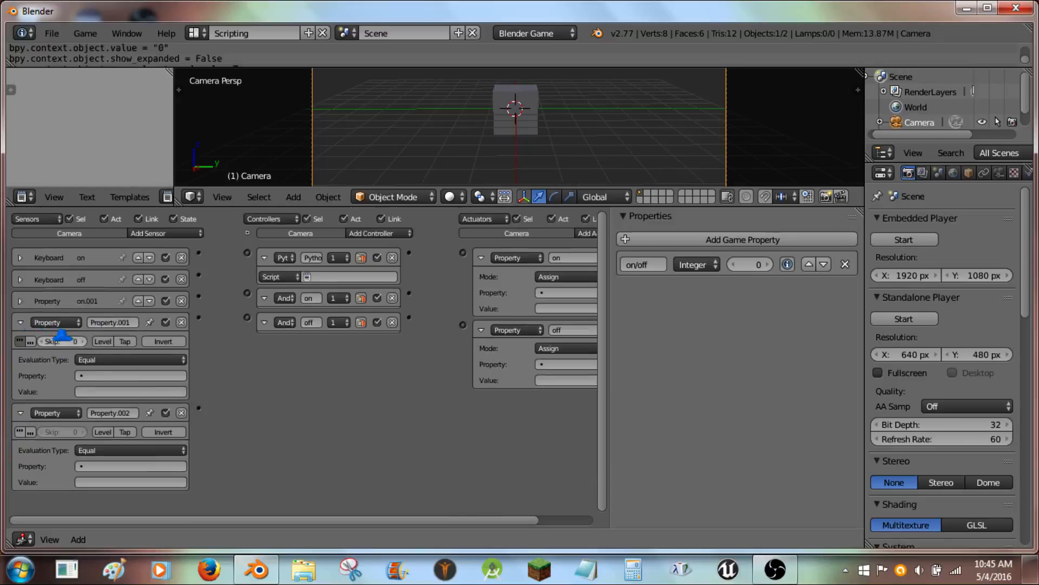
pyautogui.press('Return')
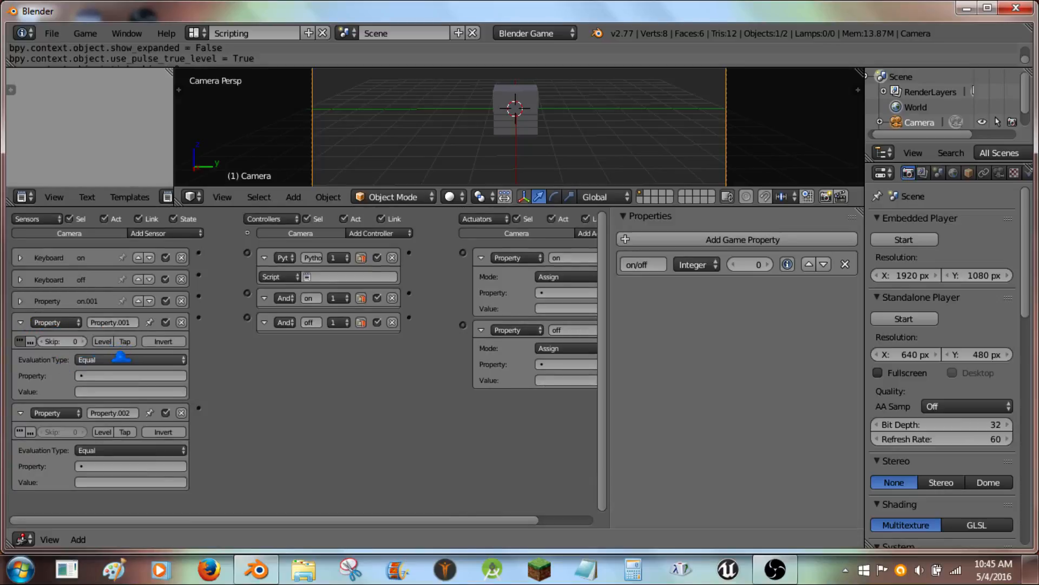
pyautogui.click(111, 375)
pyautogui.click(109, 394)
pyautogui.click(110, 391)
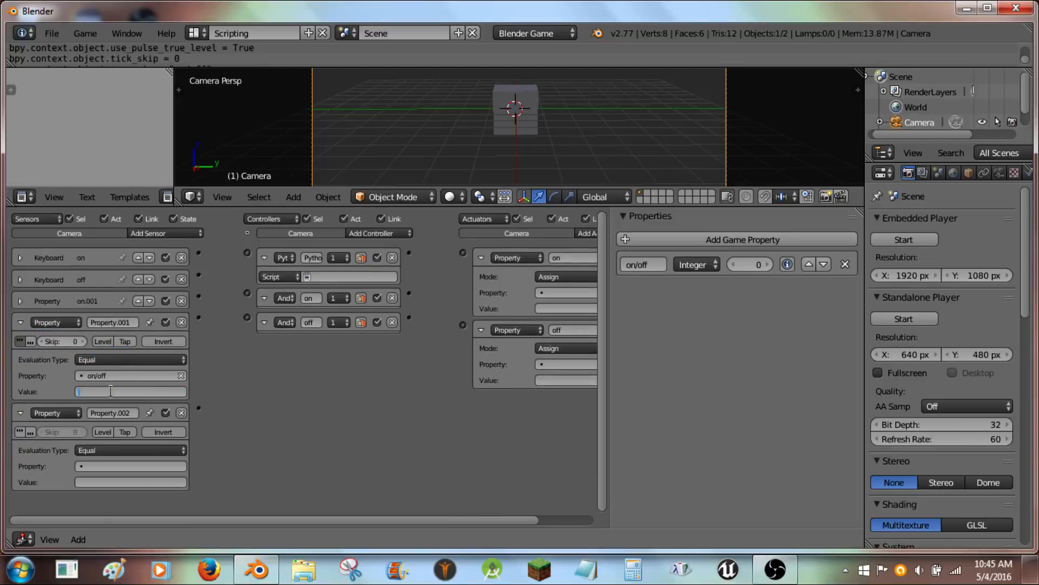
pyautogui.press('Return')
pyautogui.click(21, 321)
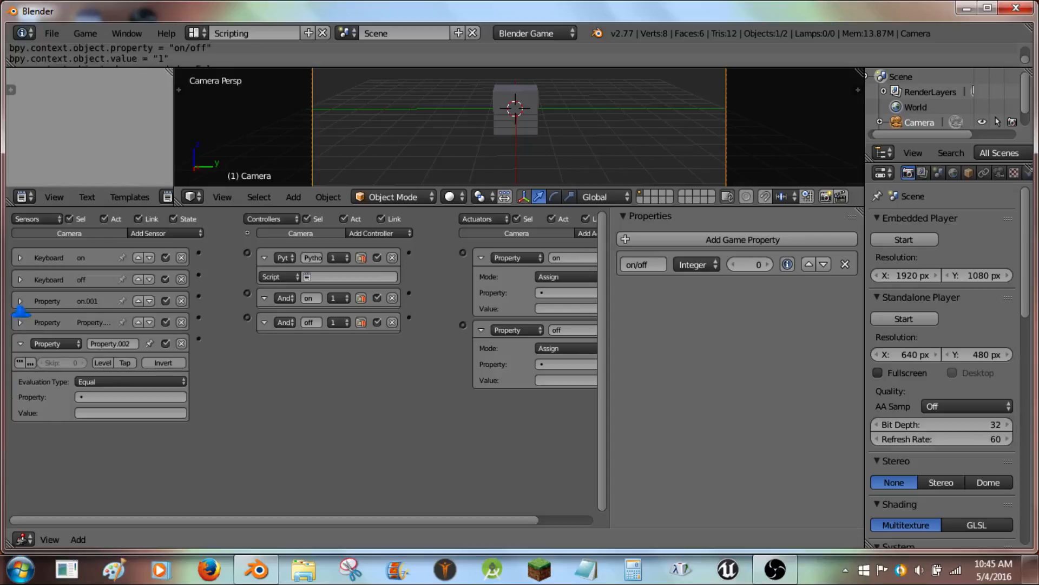
# - Rename the second Property sensor as off, then collapse it
pyautogui.click(20, 301)
pyautogui.click(20, 301)
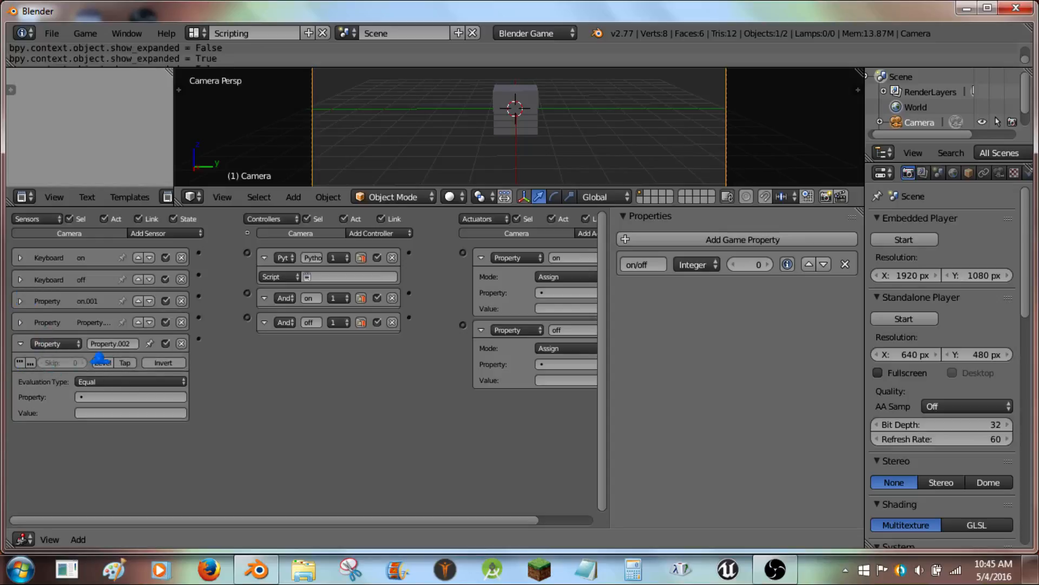
pyautogui.click(20, 321)
pyautogui.click(129, 322)
pyautogui.write('o')
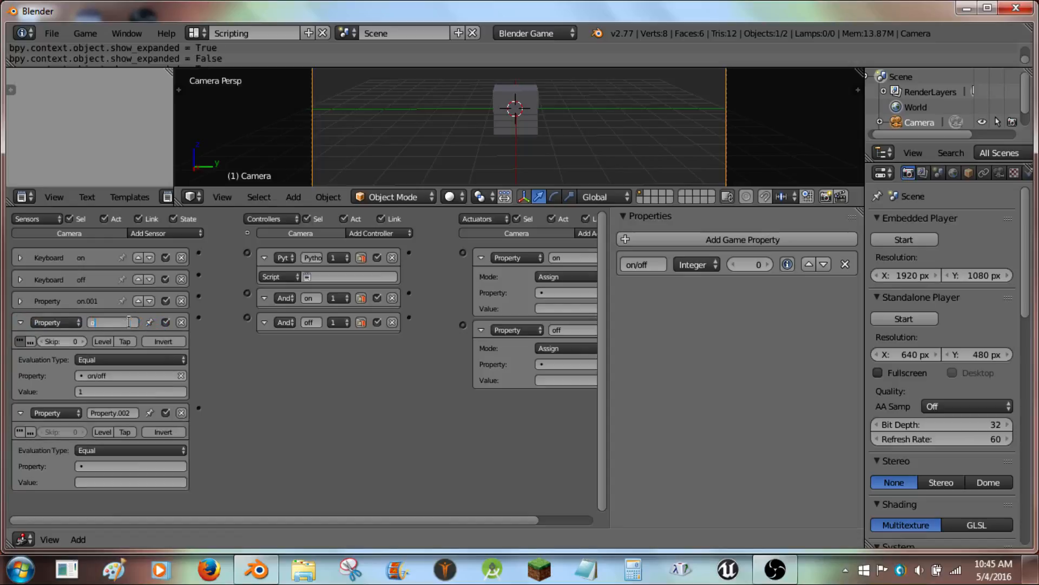
pyautogui.write('ff')
pyautogui.press('Return')
pyautogui.click(21, 322)
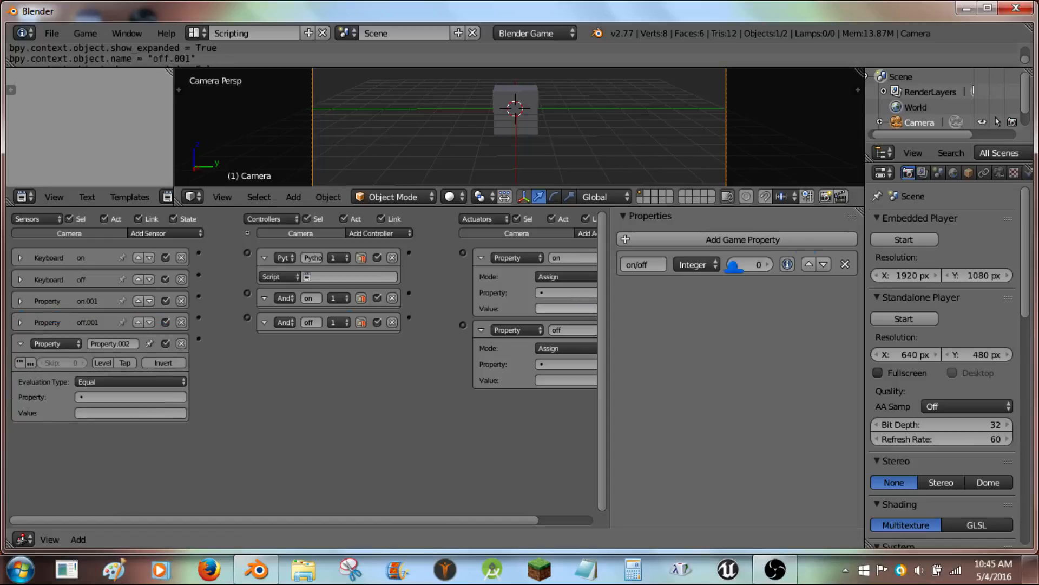
# - Enable the Framerate and Profile, Physics Visualization, Debug Properties and Mouse Cursor display options for the game
pyautogui.click(766, 264)
pyautogui.click(732, 264)
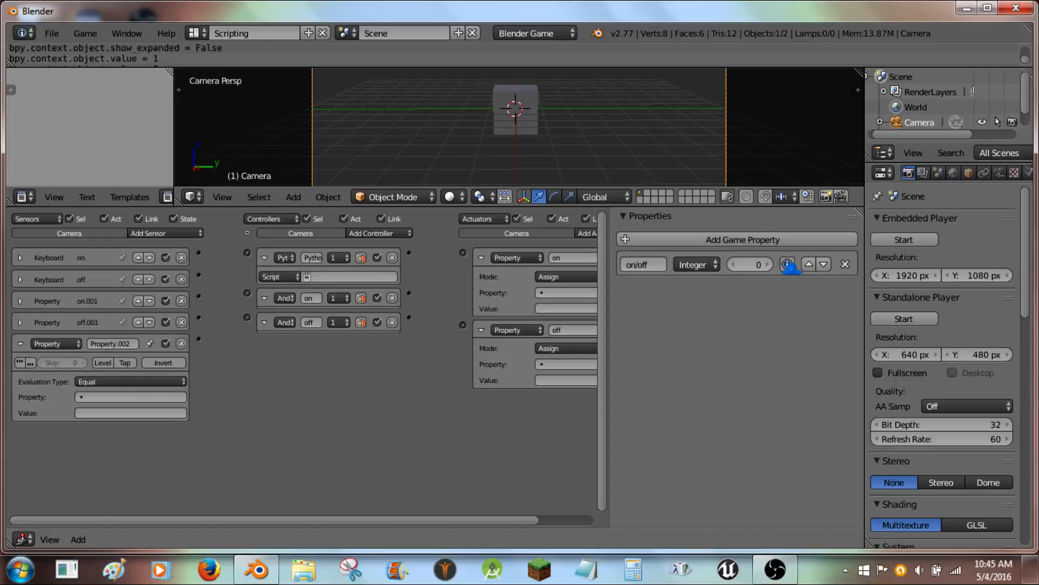
pyautogui.scroll(-10, 939, 414)
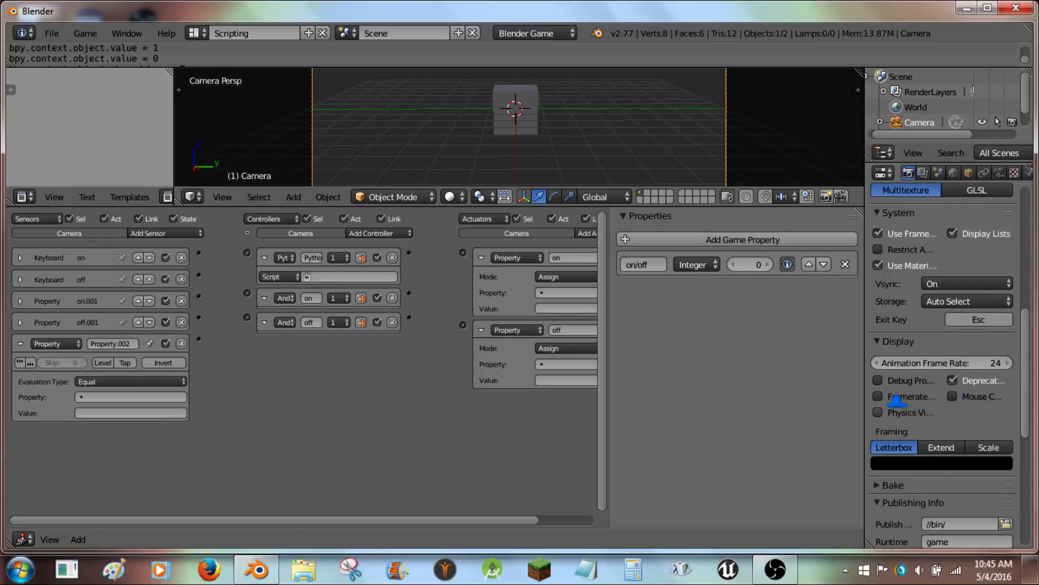
pyautogui.moveTo(893, 402); pyautogui.dragTo(902, 393)
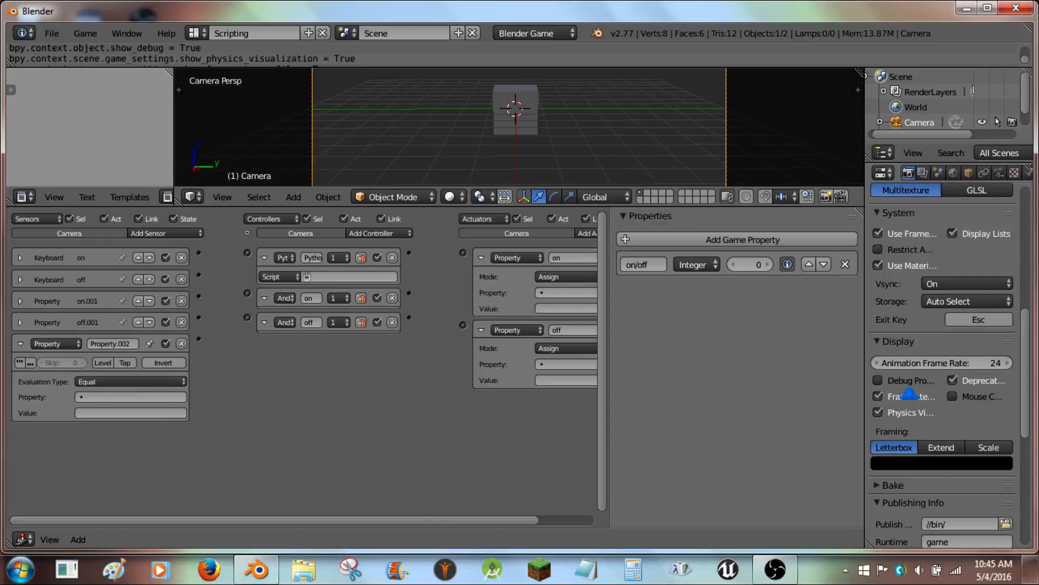
pyautogui.click(909, 380)
pyautogui.click(974, 396)
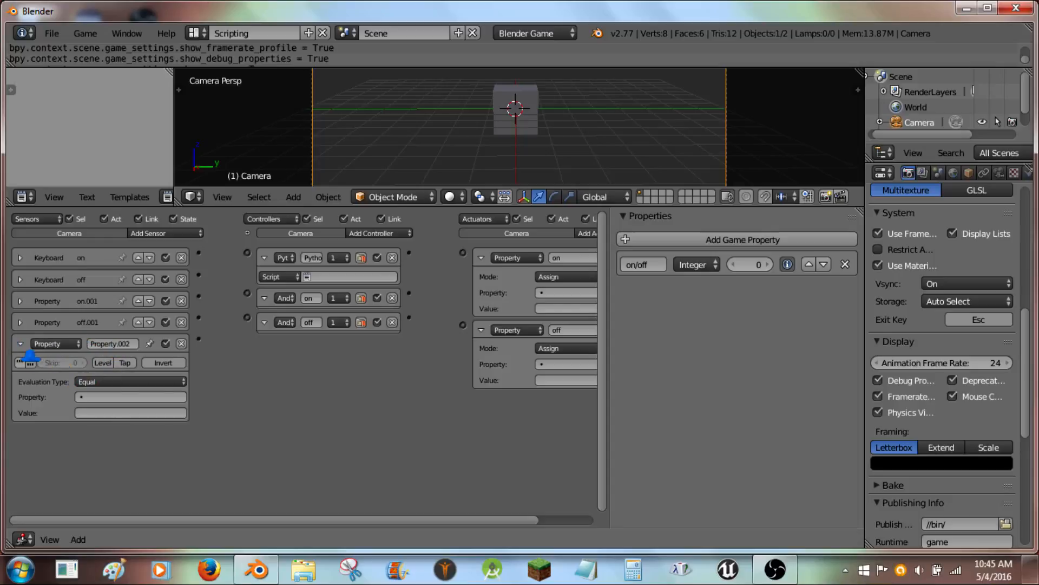
# - Set the third Property sensor to check on/off equals 1 and rename it recorder
pyautogui.click(93, 397)
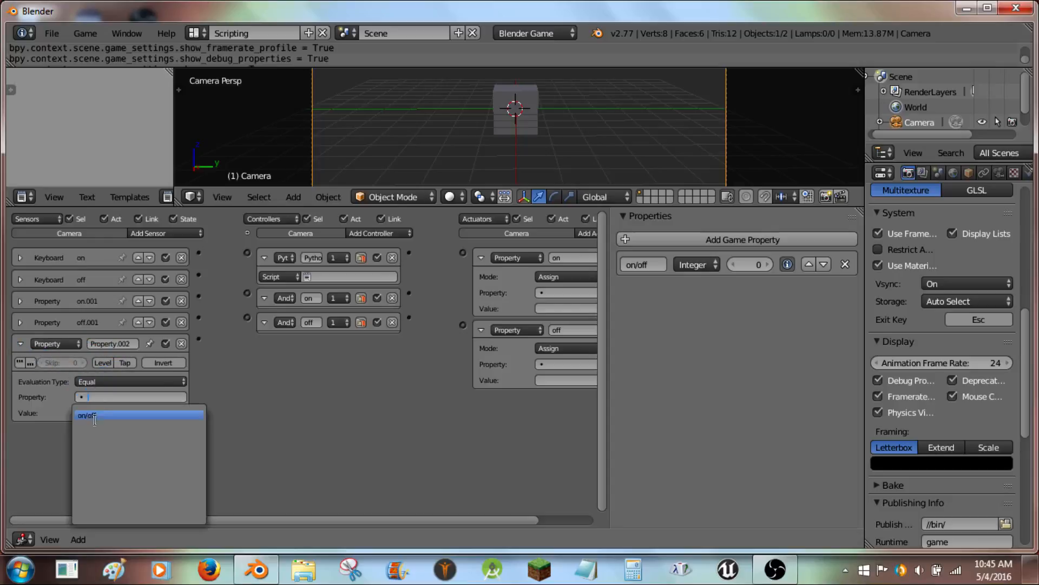
pyautogui.click(95, 418)
pyautogui.click(113, 413)
pyautogui.write('1')
pyautogui.press('Return')
pyautogui.click(115, 341)
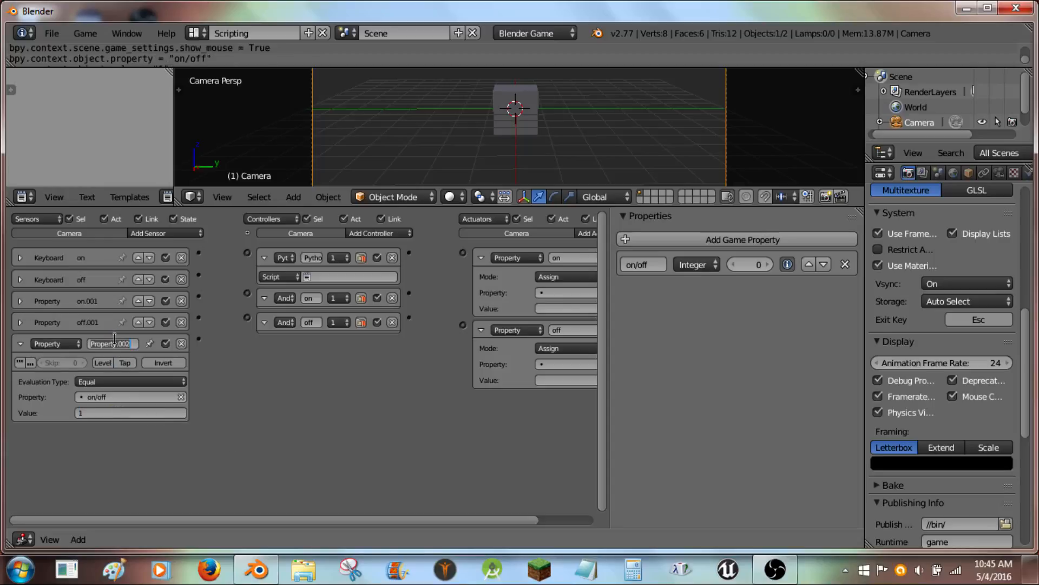
pyautogui.write('recorder')
pyautogui.press('Return')
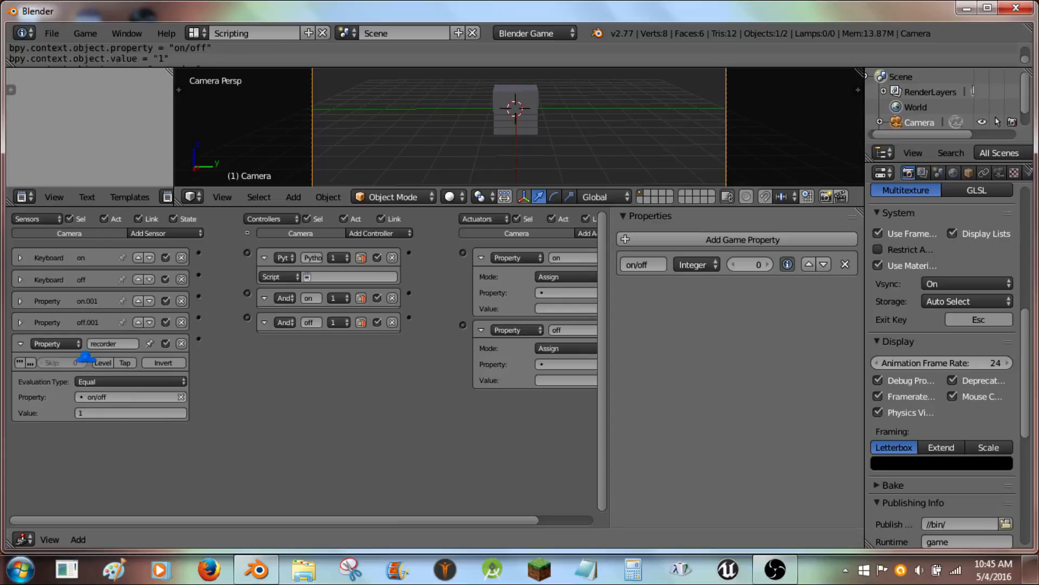
# - Enable true-level pulse on the recorder sensor with a skip of 1, then collapse it
pyautogui.click(20, 362)
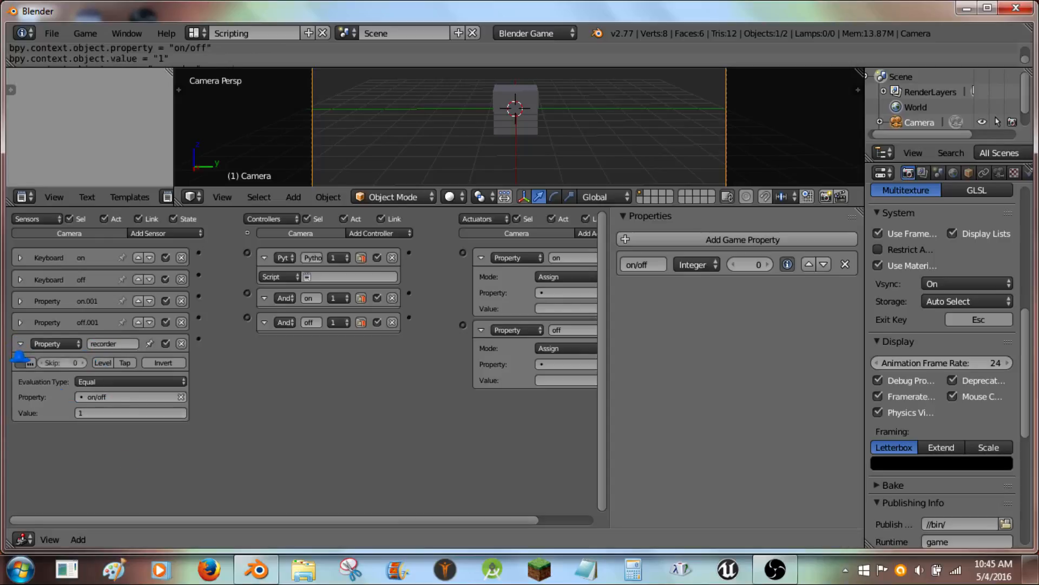
pyautogui.click(75, 359)
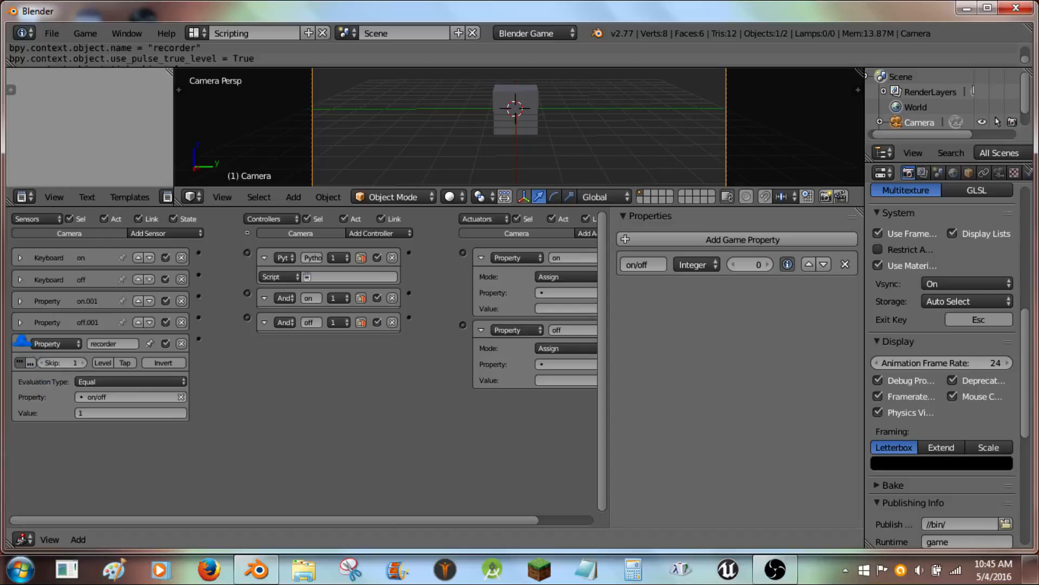
pyautogui.click(20, 343)
# - Set the pulse skip of both the on and off Keyboard sensors to 100
pyautogui.click(19, 257)
pyautogui.click(64, 276)
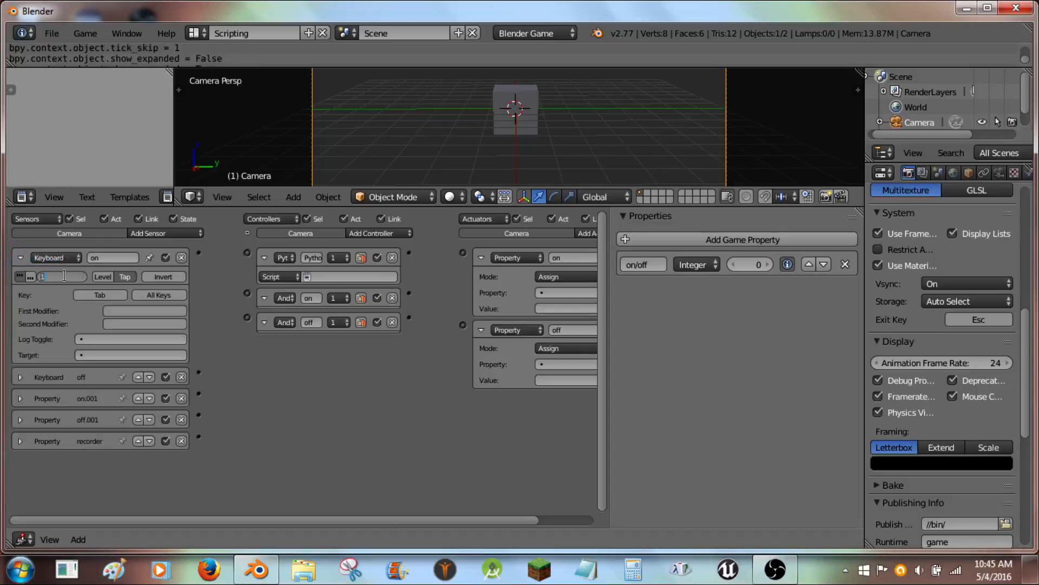
pyautogui.write('100')
pyautogui.press('Return')
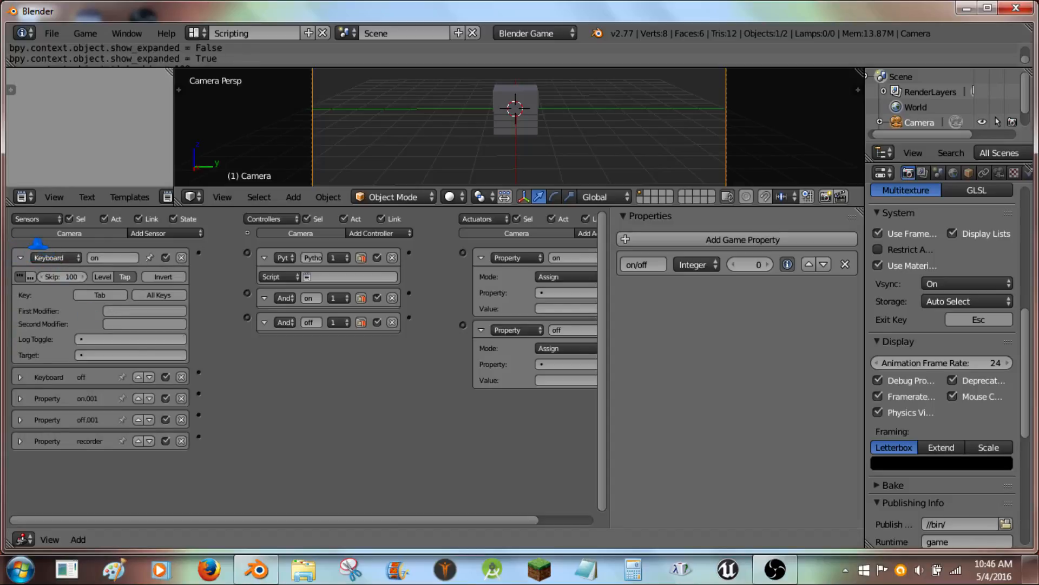
pyautogui.click(20, 257)
pyautogui.click(20, 279)
pyautogui.click(63, 295)
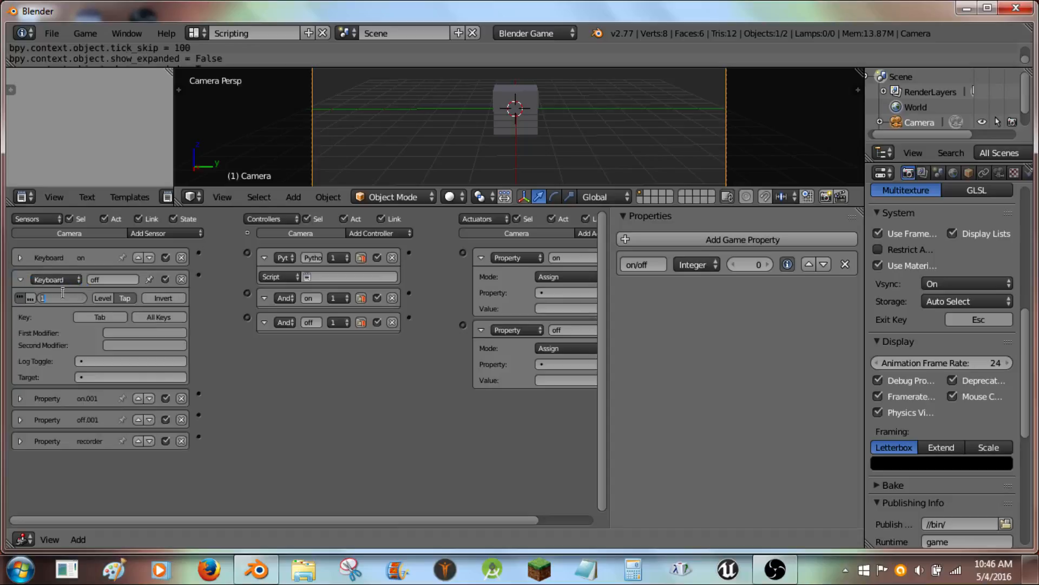
pyautogui.write('100')
pyautogui.press('Return')
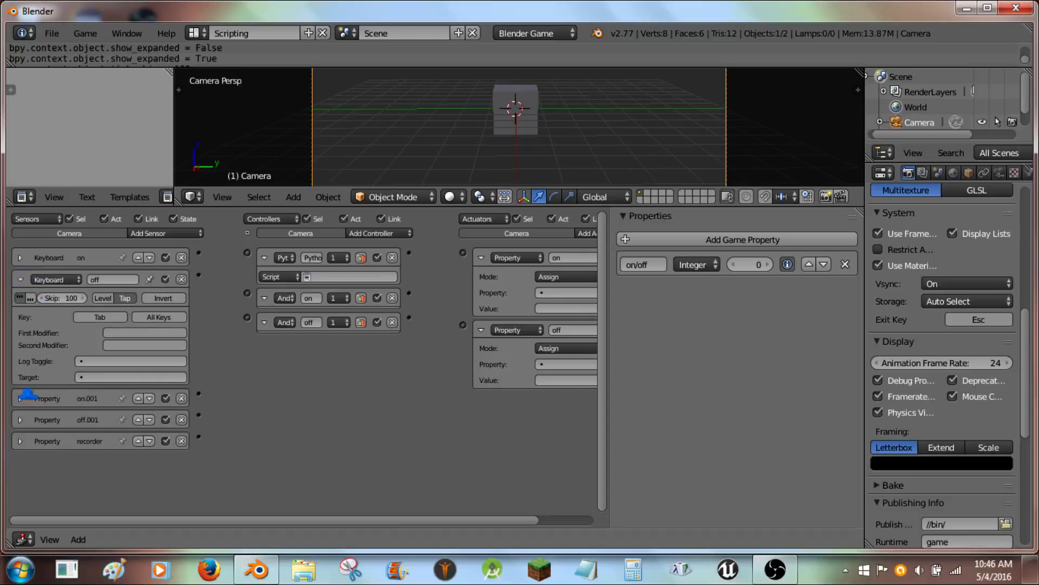
pyautogui.click(20, 279)
# - Link the recorder sensor to the Python controller
pyautogui.click(20, 343)
pyautogui.click(20, 343)
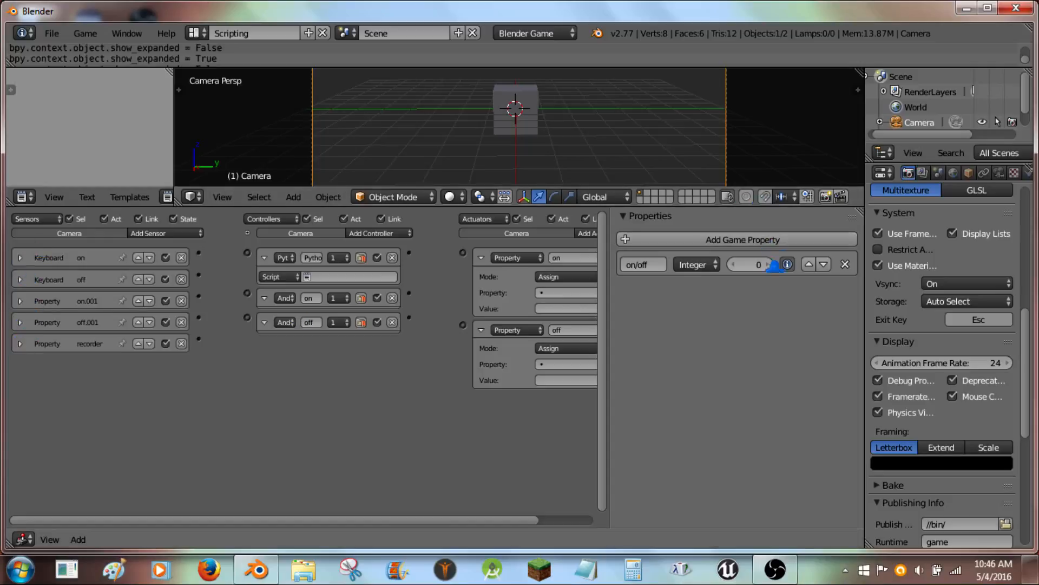
pyautogui.click(19, 343)
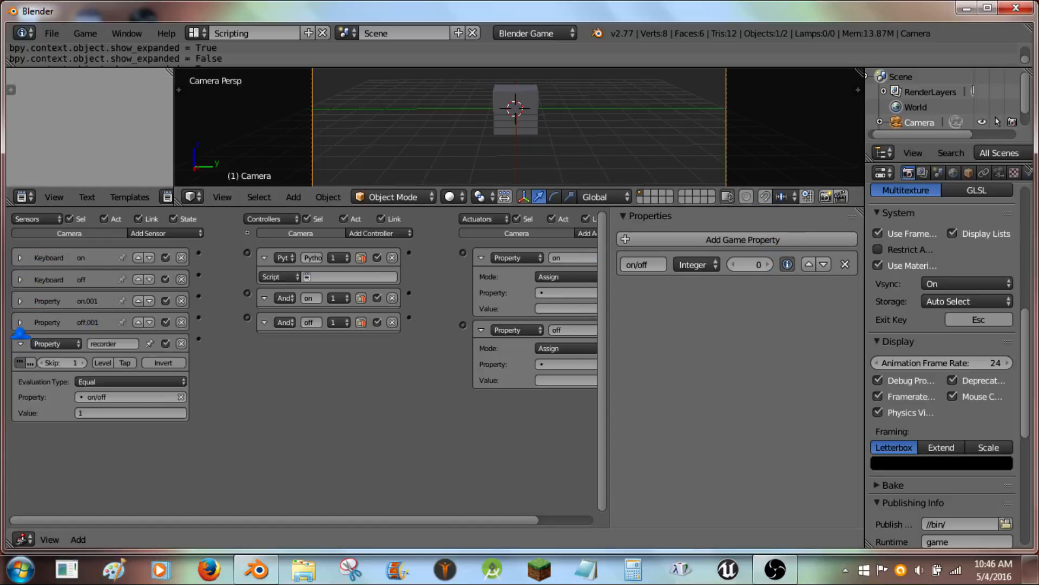
pyautogui.click(20, 343)
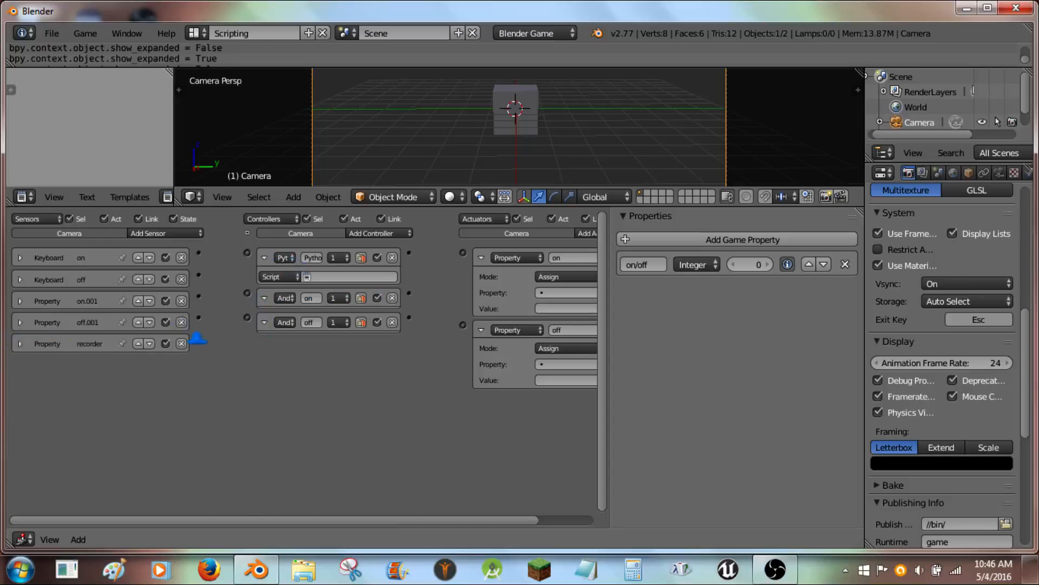
pyautogui.moveTo(224, 265); pyautogui.dragTo(247, 252)
pyautogui.press('Return')
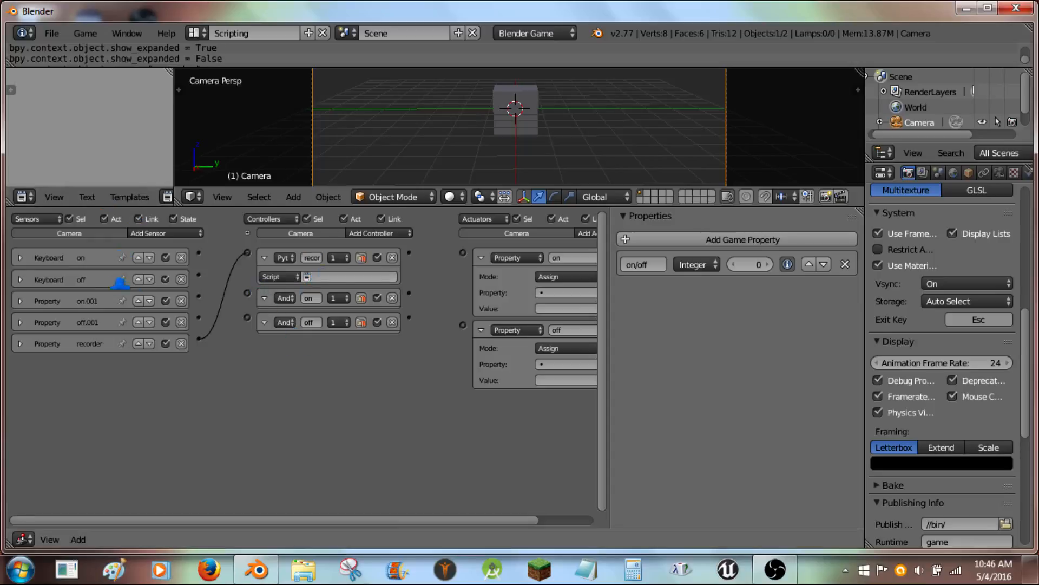
# - Wire the Keyboard and Property sensors to the on and off And controllers
pyautogui.moveTo(200, 252); pyautogui.dragTo(247, 317)
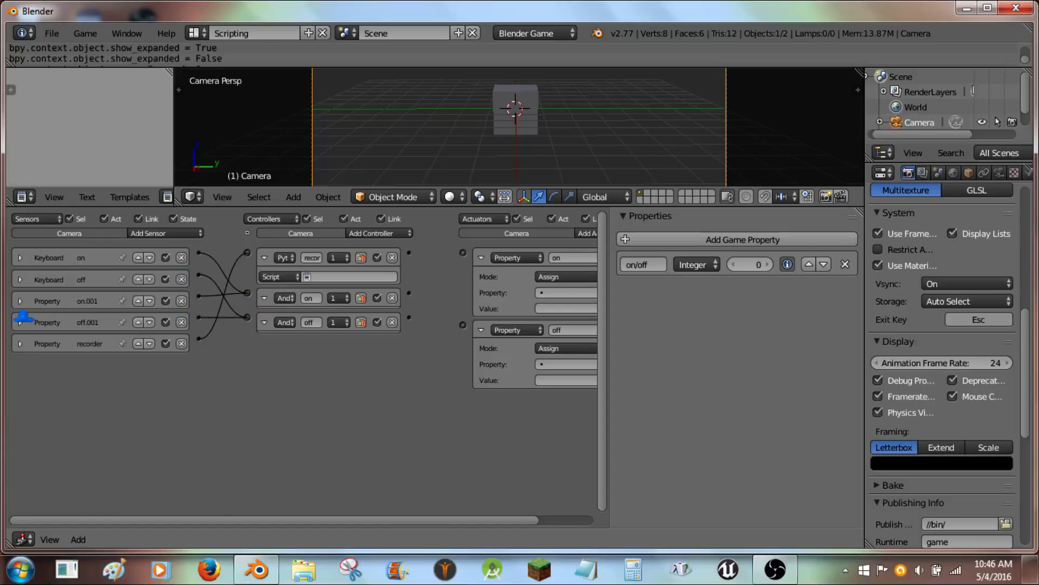
pyautogui.click(22, 321)
pyautogui.click(22, 317)
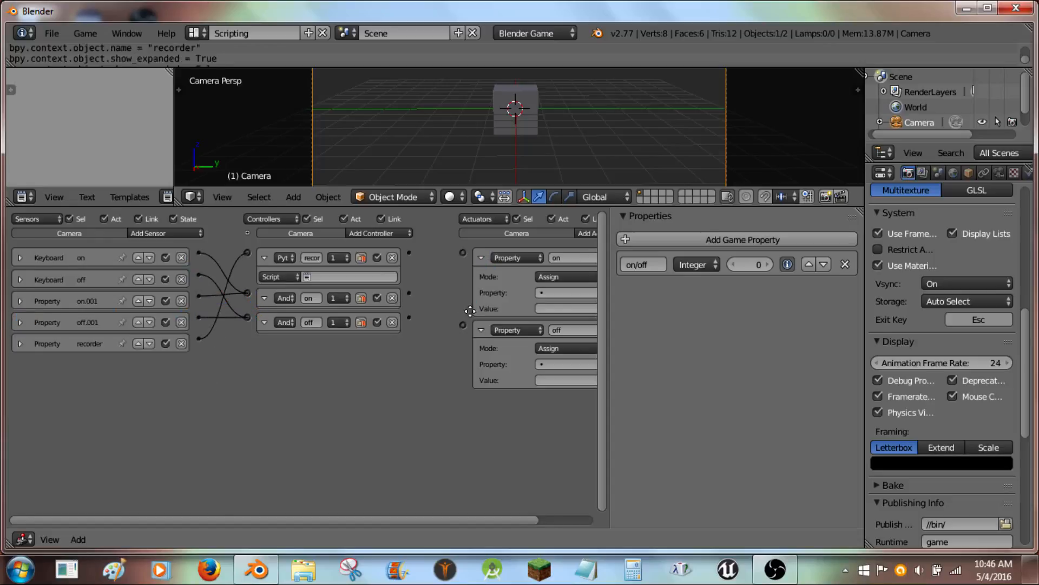
# - Link the on and off And controllers to the on and off Property actuators, then collapse the controllers
pyautogui.moveTo(415, 327); pyautogui.dragTo(354, 327, button='middle')
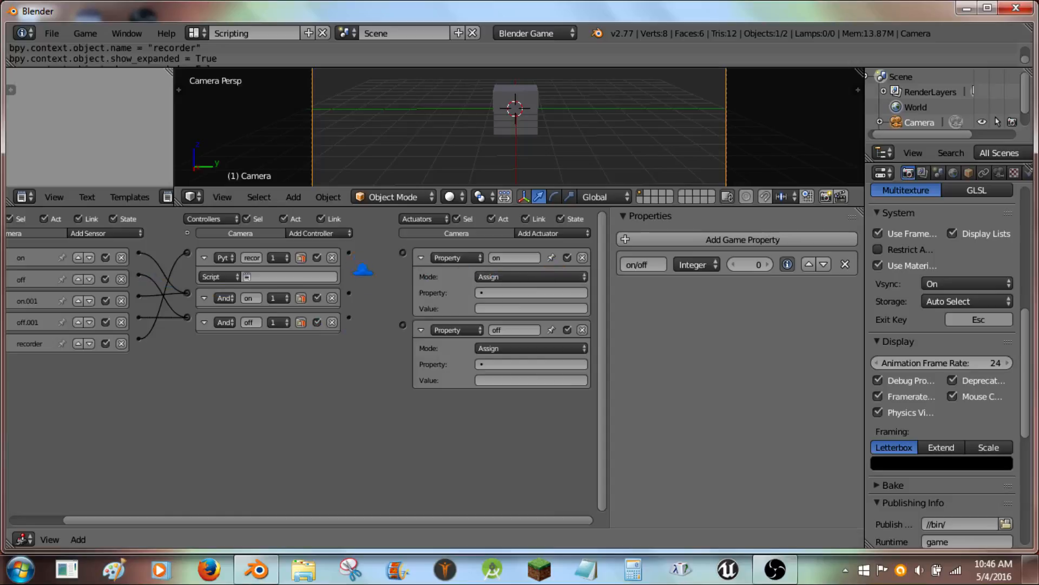
pyautogui.moveTo(348, 293); pyautogui.dragTo(403, 252)
pyautogui.moveTo(402, 319); pyautogui.dragTo(402, 324)
pyautogui.click(204, 322)
pyautogui.click(204, 297)
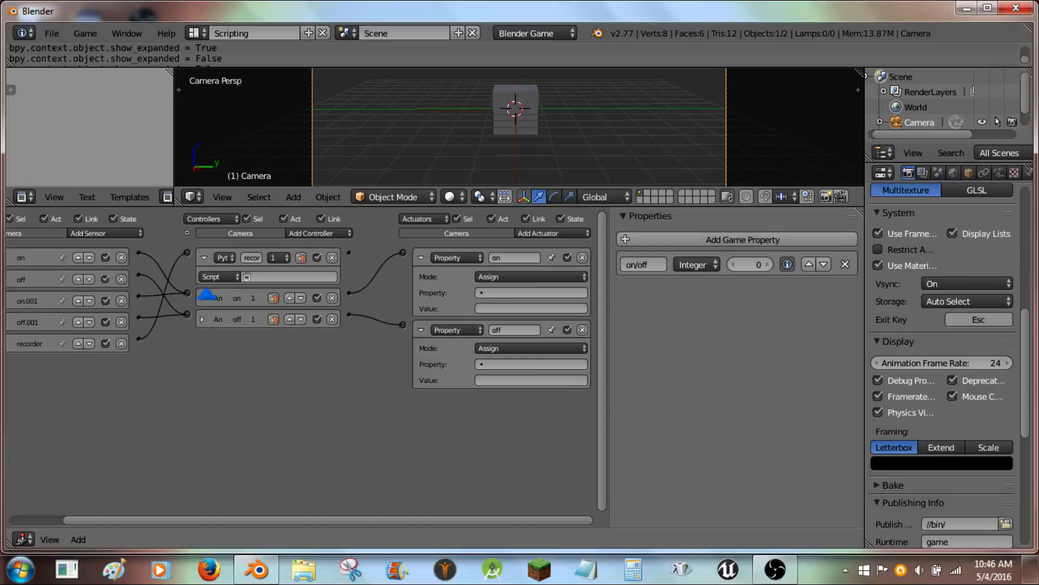
# - Set the on actuator to Add mode on the on/off property with value 1
pyautogui.click(494, 277)
pyautogui.click(495, 269)
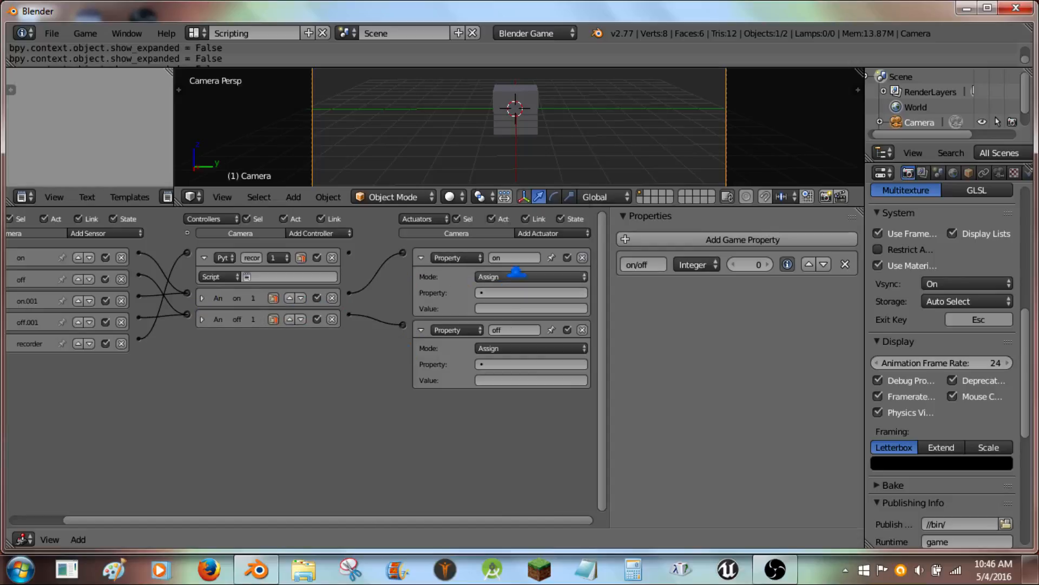
pyautogui.click(495, 277)
pyautogui.press('Return')
pyautogui.click(497, 277)
pyautogui.click(498, 237)
pyautogui.click(495, 292)
pyautogui.click(487, 310)
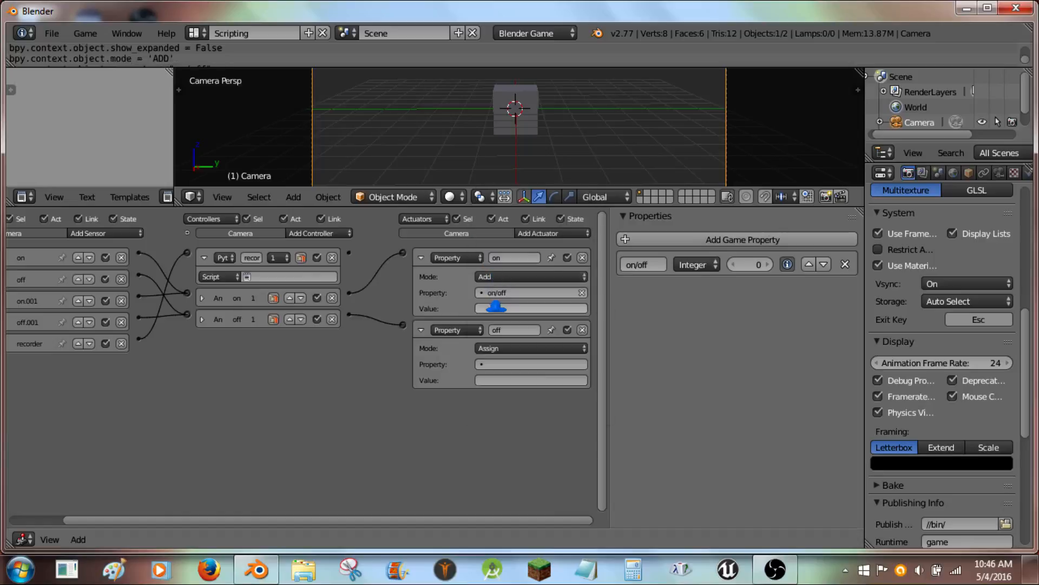
pyautogui.click(489, 308)
pyautogui.write('1')
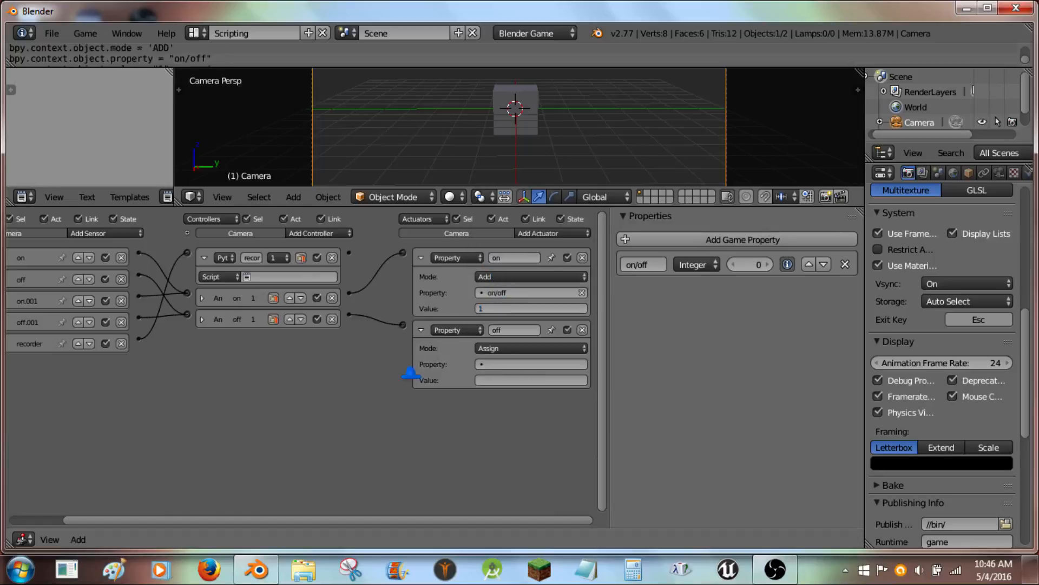
# - Set the off actuator to Add mode on the on/off property with value -1, then collapse both actuators
pyautogui.click(503, 348)
pyautogui.click(510, 321)
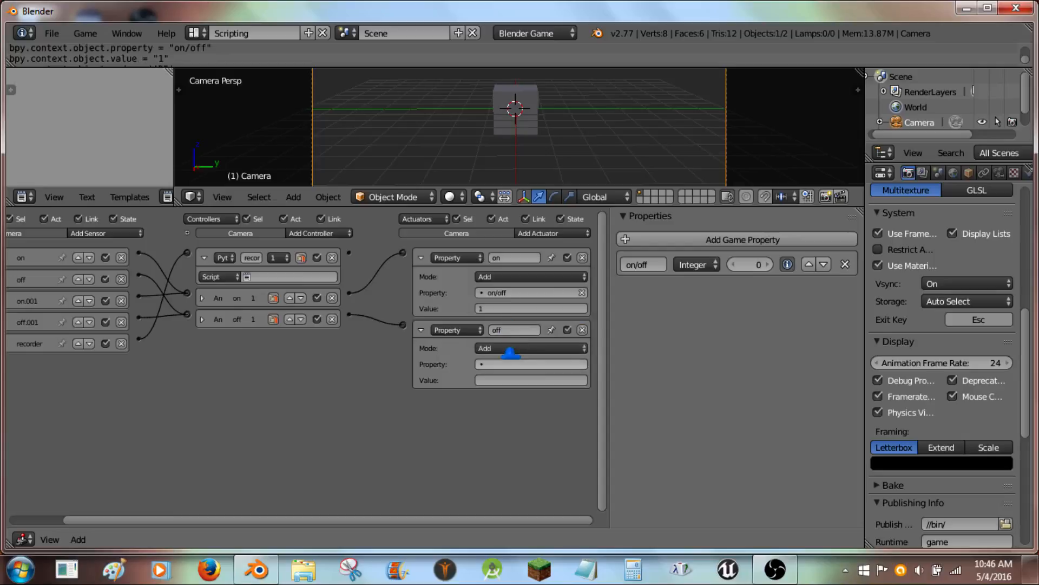
pyautogui.click(506, 364)
pyautogui.click(503, 379)
pyautogui.click(515, 379)
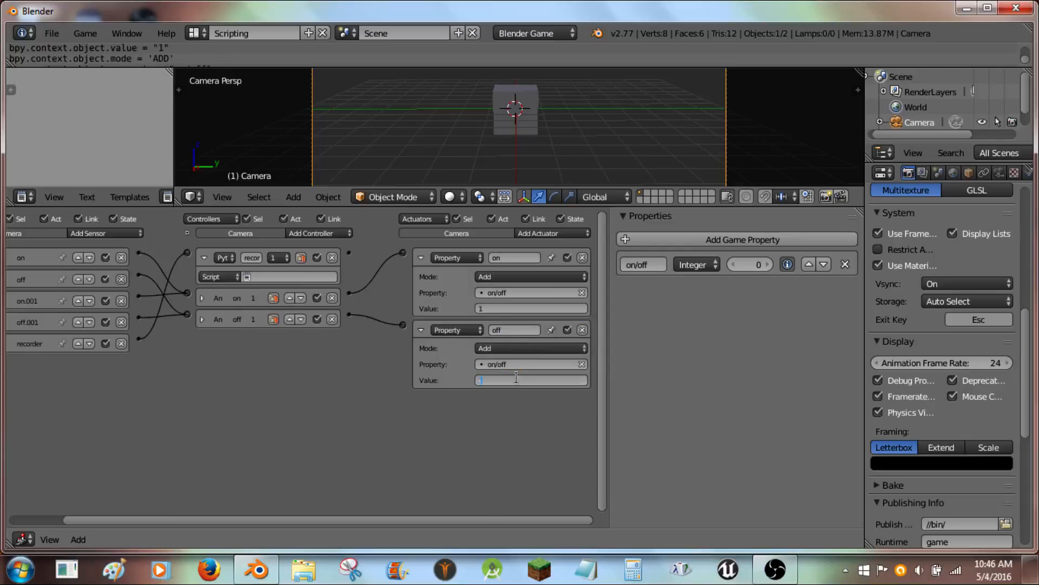
pyautogui.write('-1')
pyautogui.press('Return')
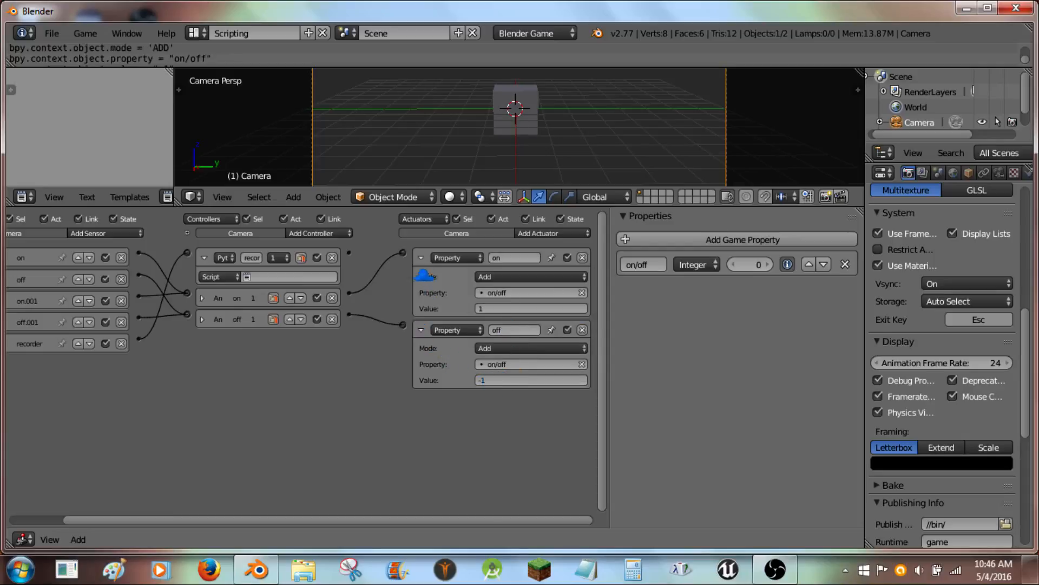
pyautogui.click(421, 329)
pyautogui.click(421, 258)
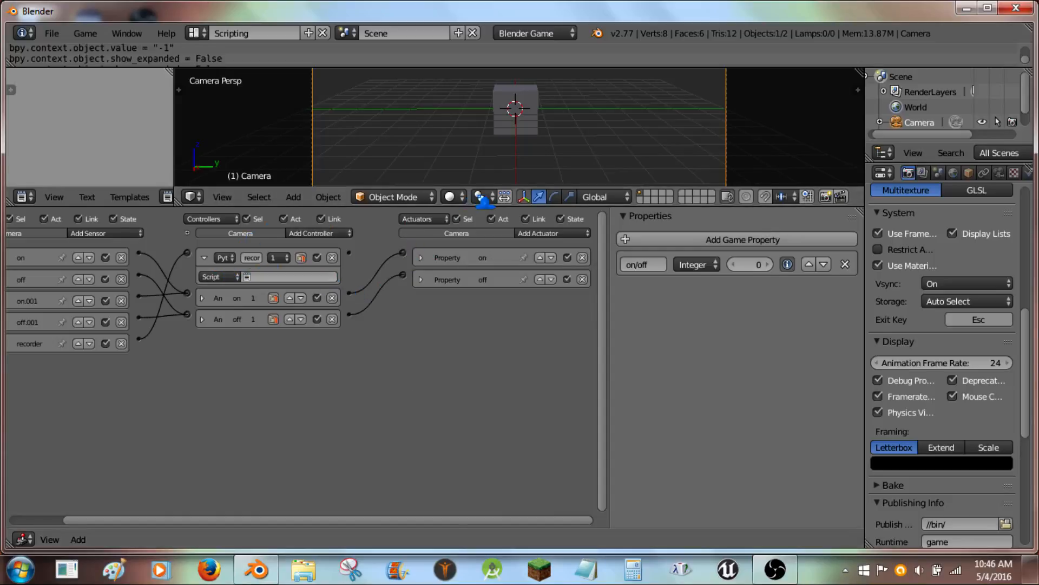
# - Enlarge the 3D viewport and run the game, testing the Up and space keys before exiting
pyautogui.moveTo(482, 202); pyautogui.dragTo(454, 473)
pyautogui.press('p')
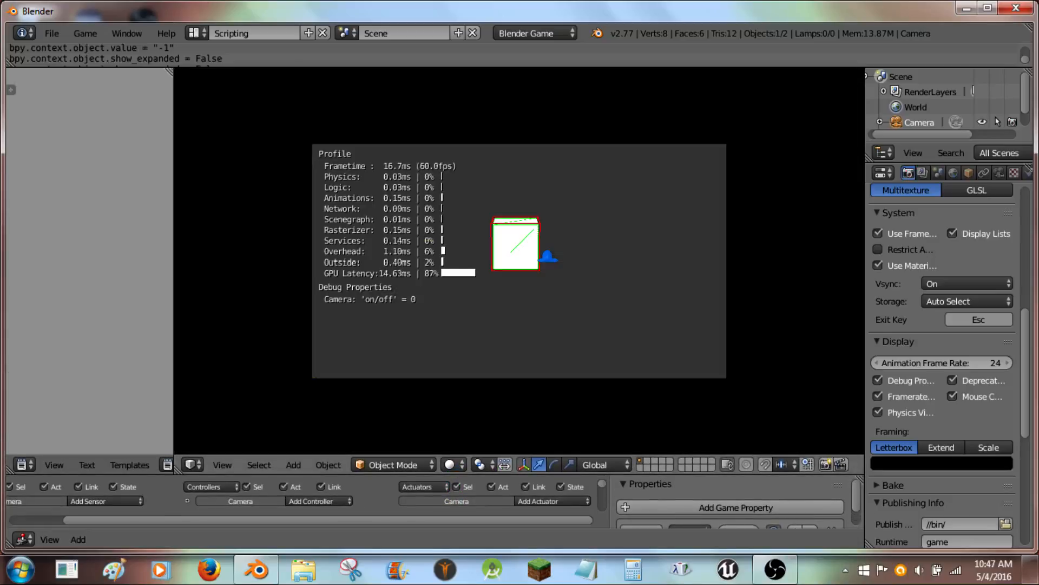
pyautogui.press('Up')
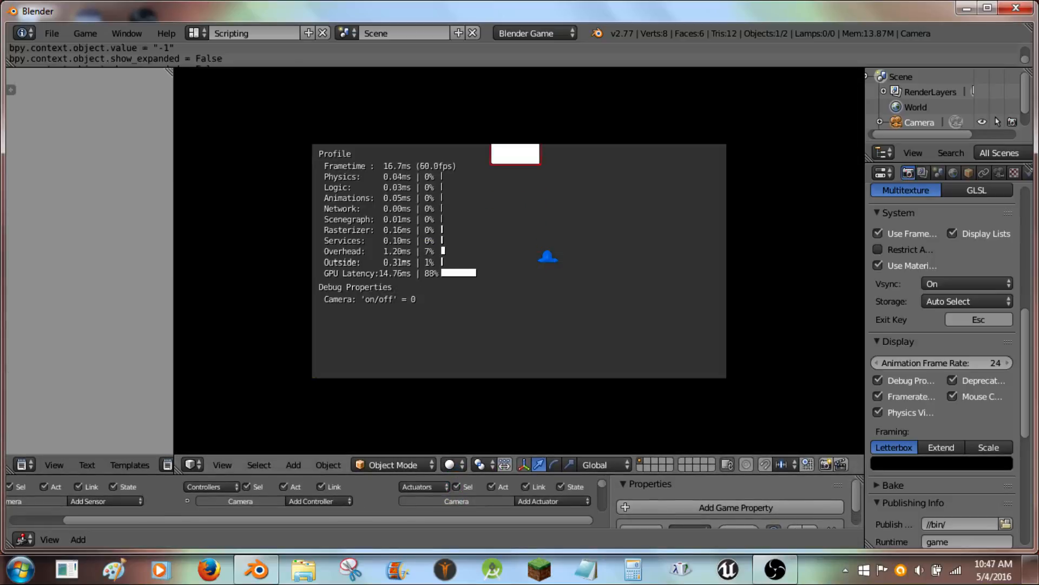
pyautogui.press('space')
pyautogui.press('space')
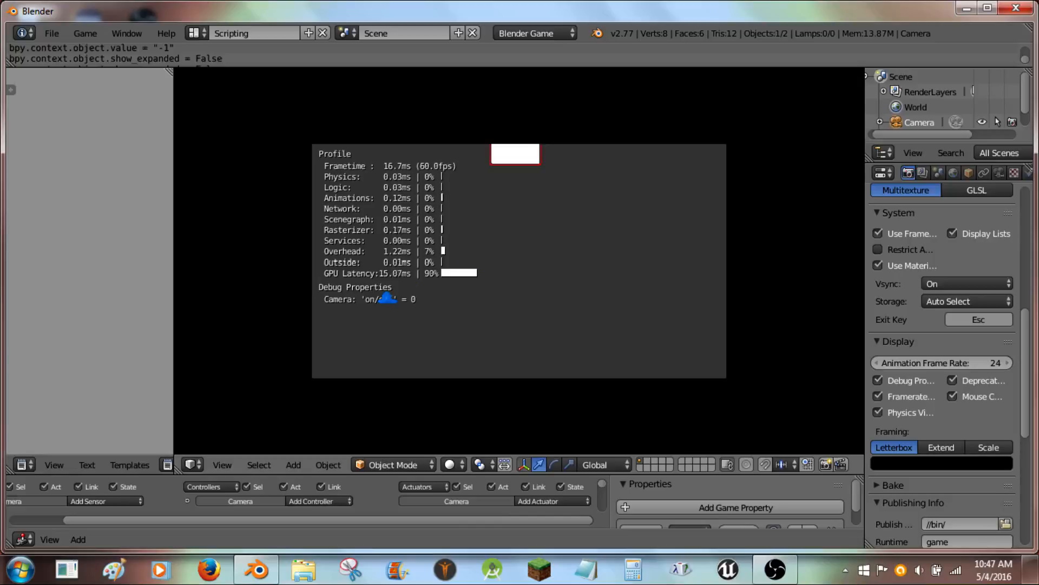
pyautogui.press('space')
pyautogui.press('space')
pyautogui.press('Escape')
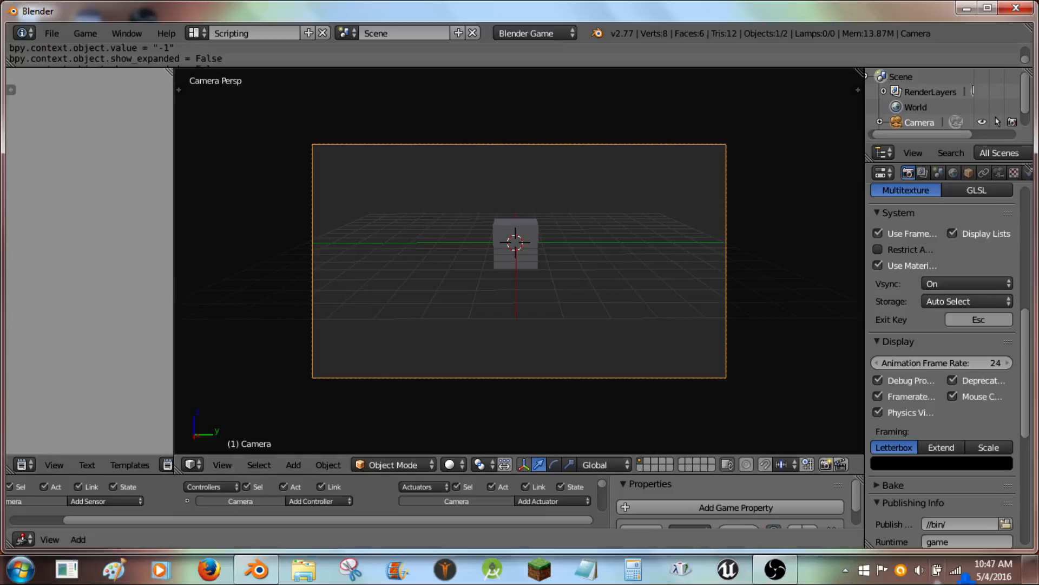
# - Show the desktop
pyautogui.click(1031, 574)
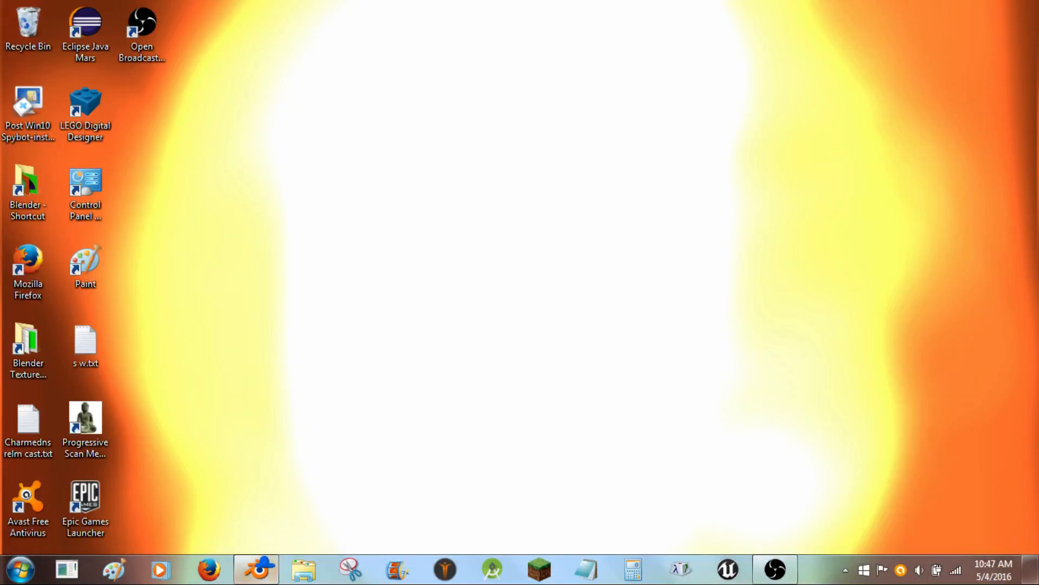
# - Return to Blender and save the file to the Desktop as recorder tut.blend
pyautogui.click(259, 567)
pyautogui.click(52, 33)
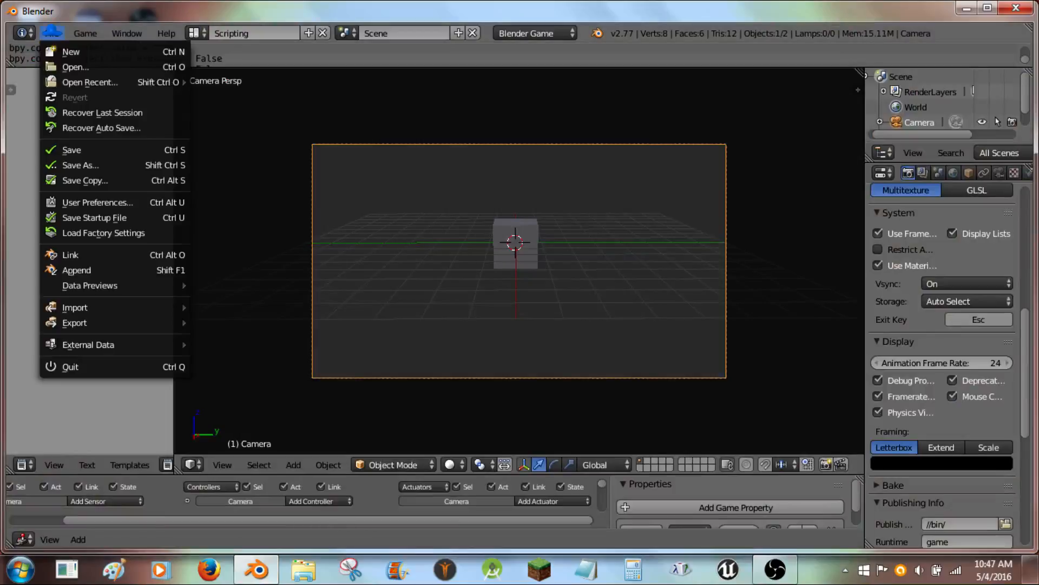
pyautogui.click(97, 150)
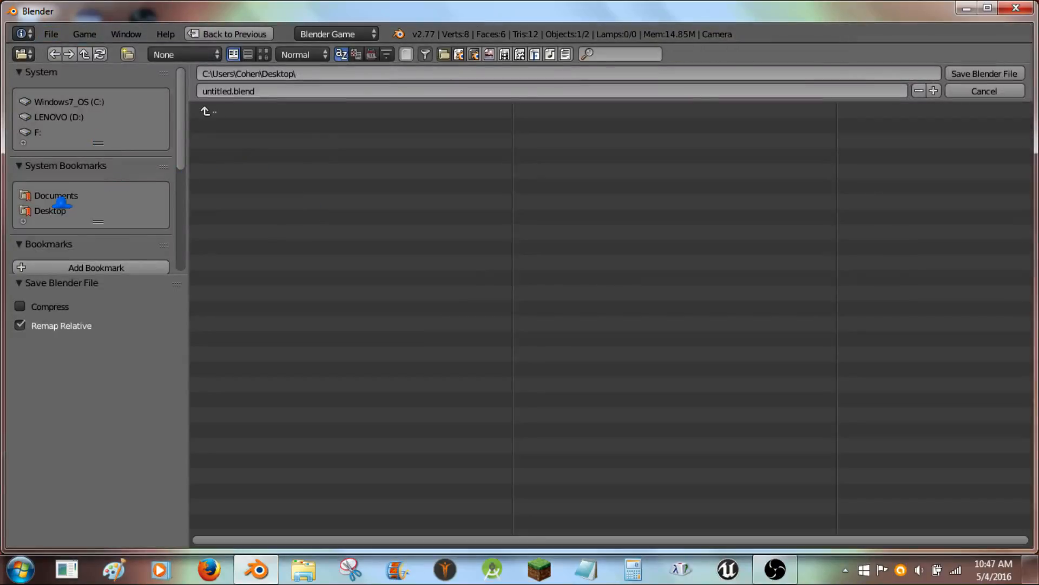
pyautogui.click(345, 91)
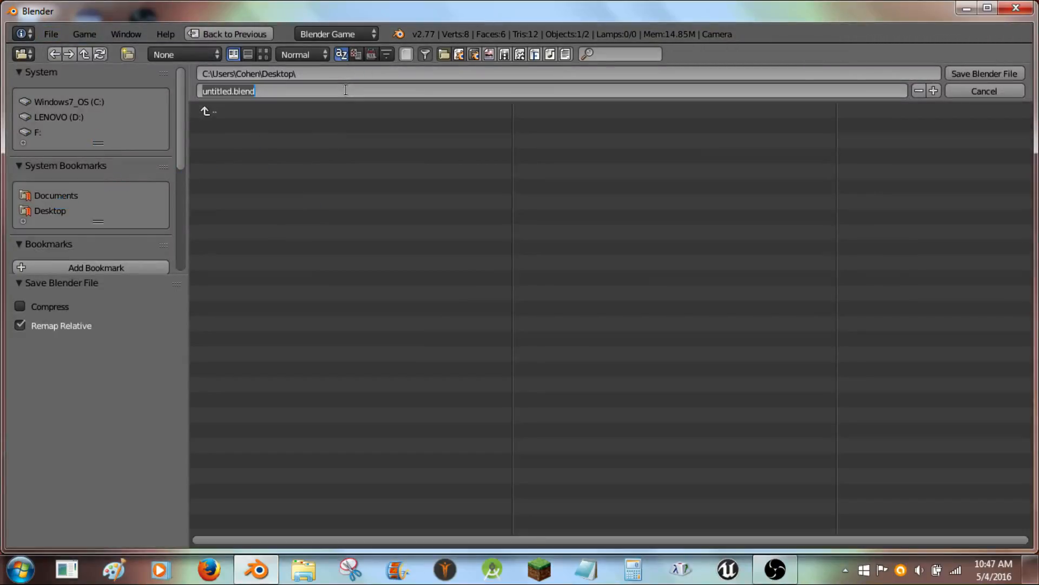
pyautogui.write('reco')
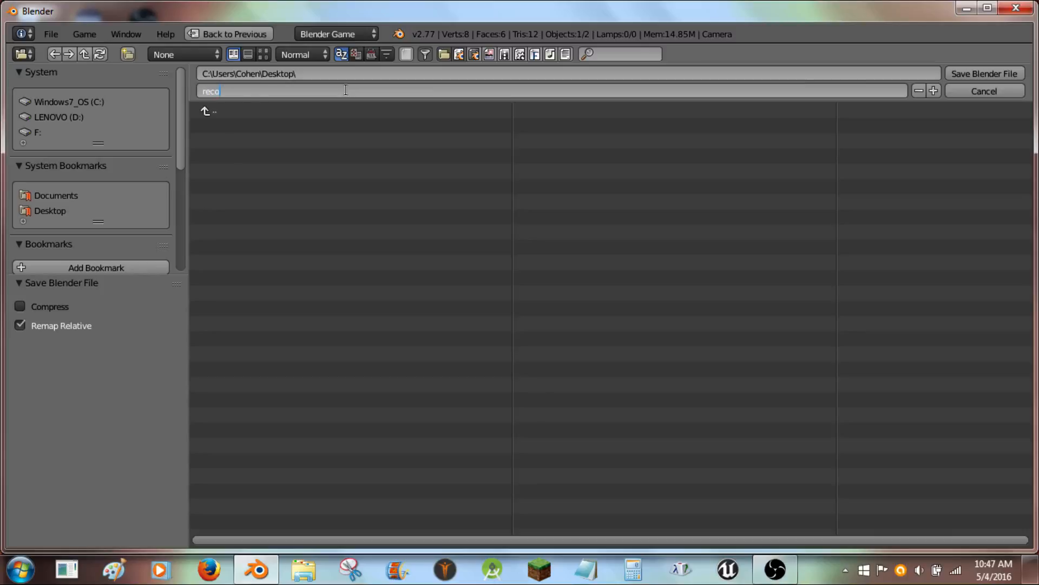
pyautogui.write('rder tut')
pyautogui.press('Return')
pyautogui.click(984, 73)
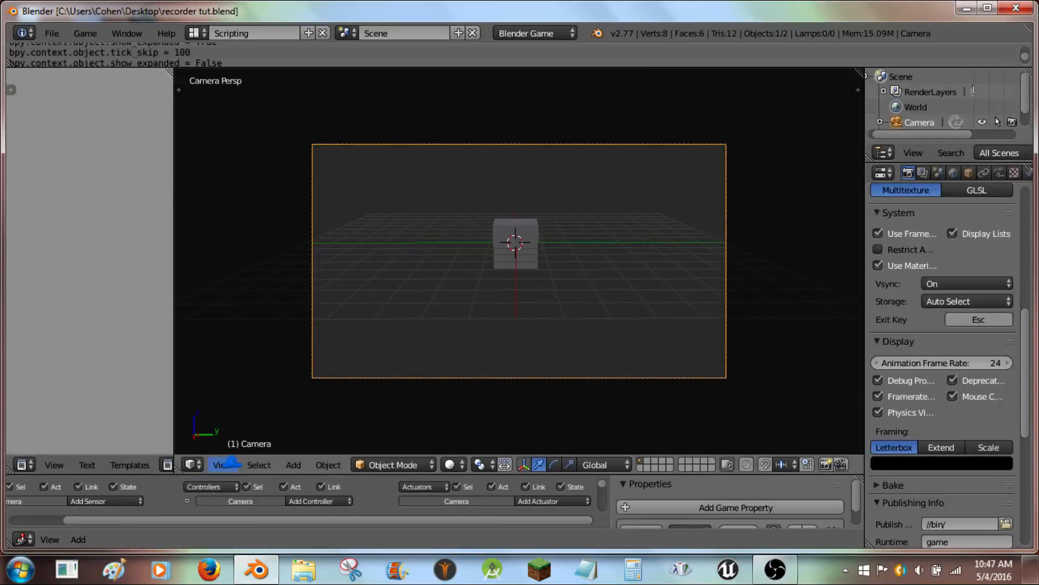
pyautogui.moveTo(233, 474); pyautogui.dragTo(233, 221)
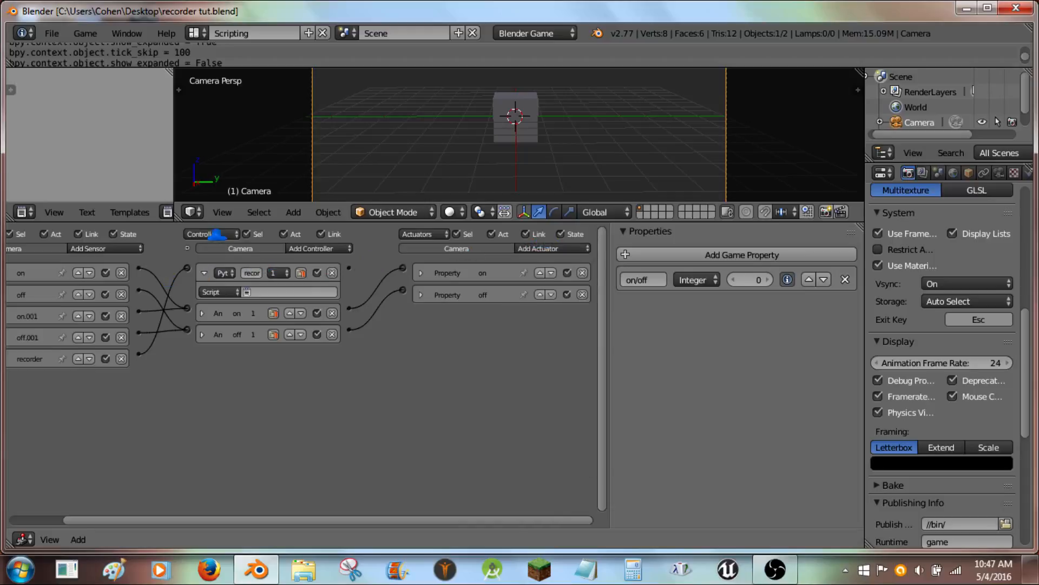
pyautogui.moveTo(174, 165); pyautogui.dragTo(296, 165)
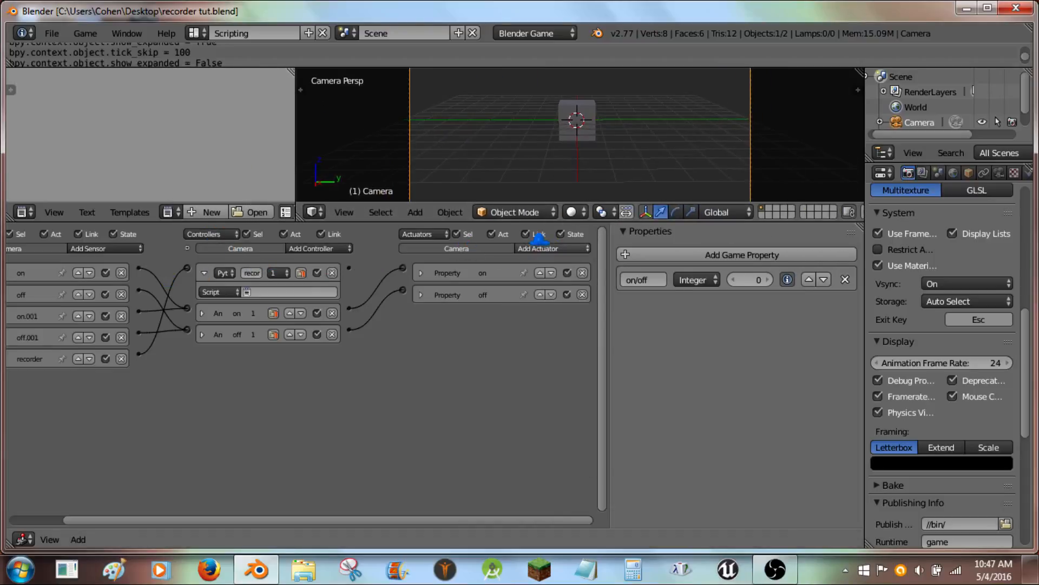
pyautogui.click(563, 248)
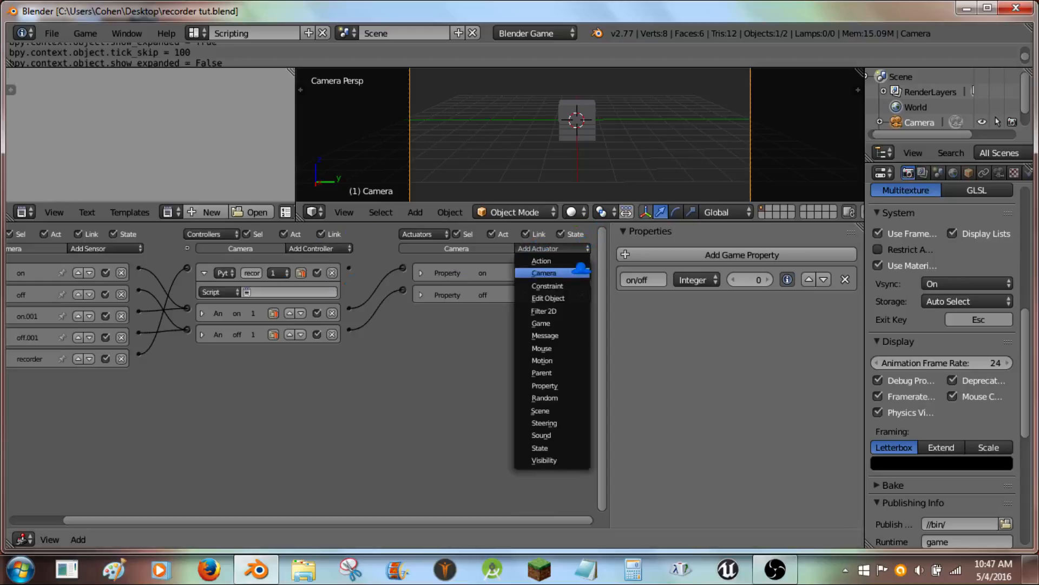
pyautogui.click(560, 324)
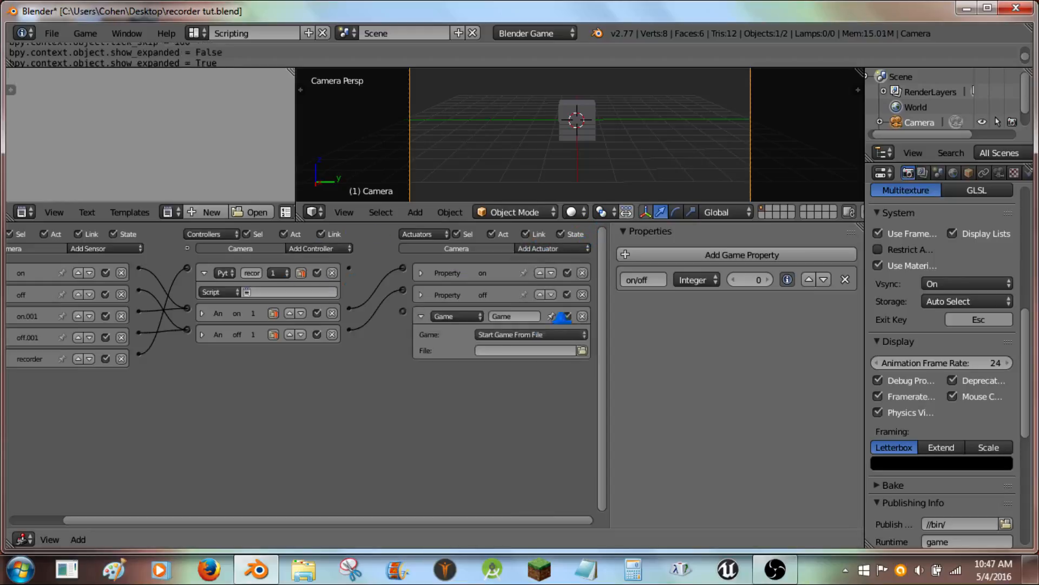
pyautogui.click(506, 331)
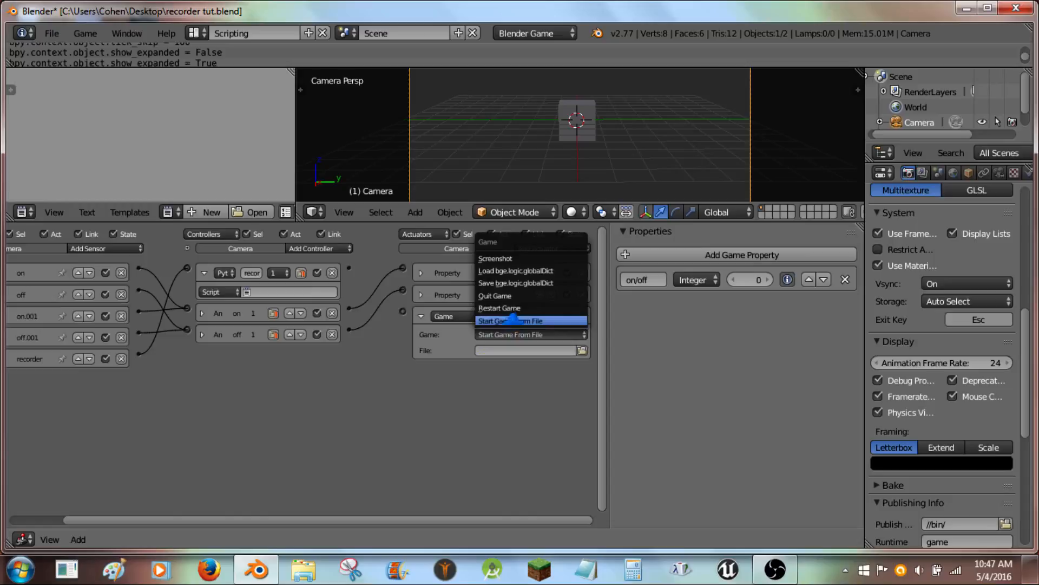
pyautogui.click(507, 247)
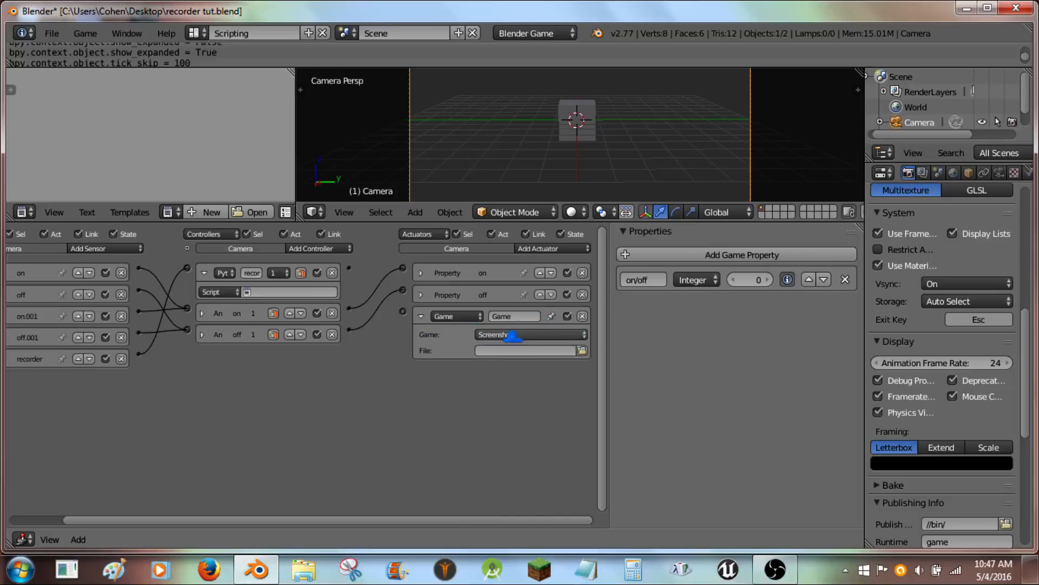
pyautogui.click(582, 317)
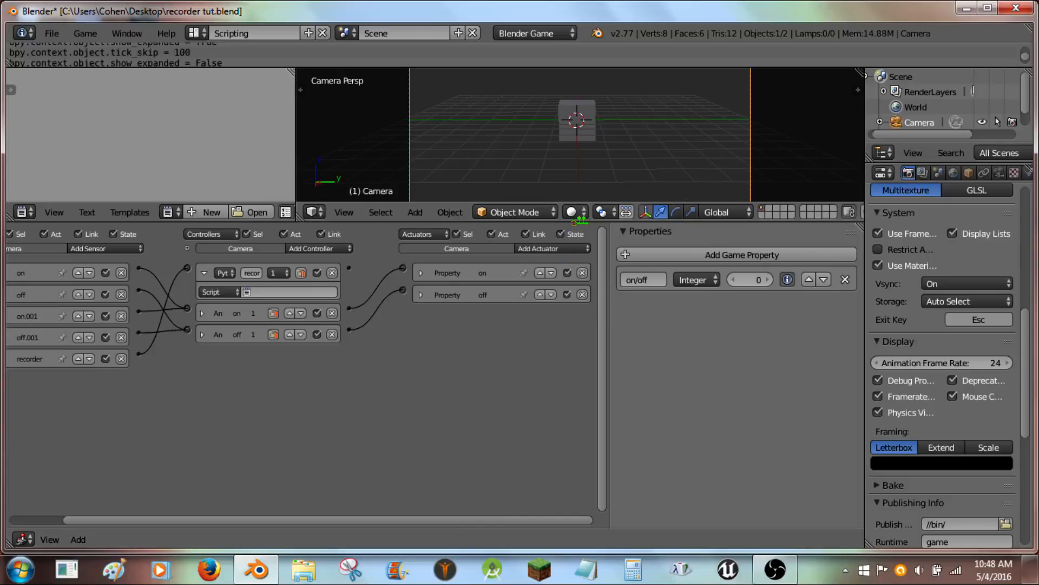
# - Create a new text block and write import bge and a def main(): function header
pyautogui.moveTo(579, 204); pyautogui.dragTo(585, 385)
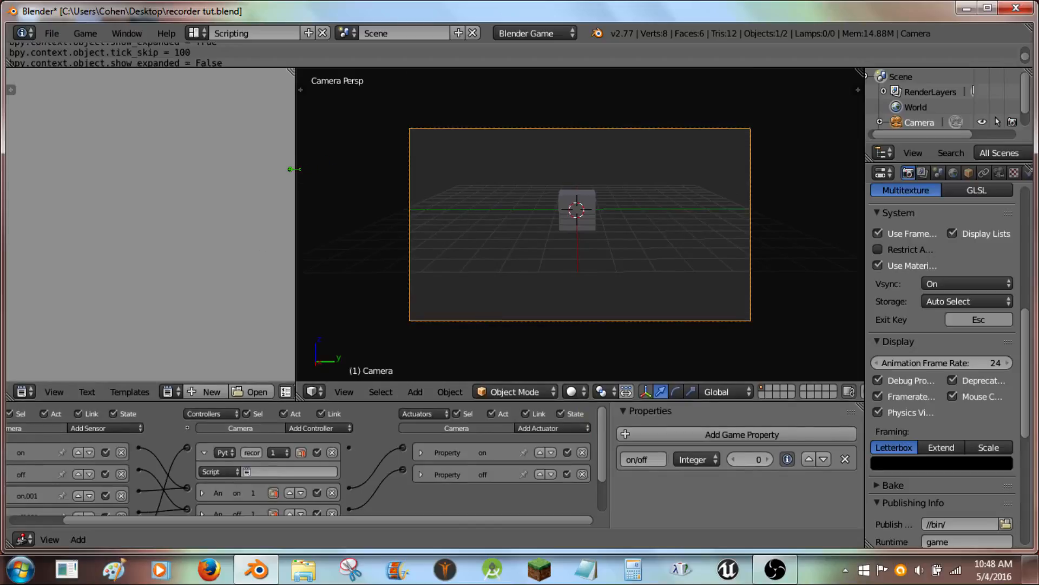
pyautogui.moveTo(296, 163); pyautogui.dragTo(474, 176)
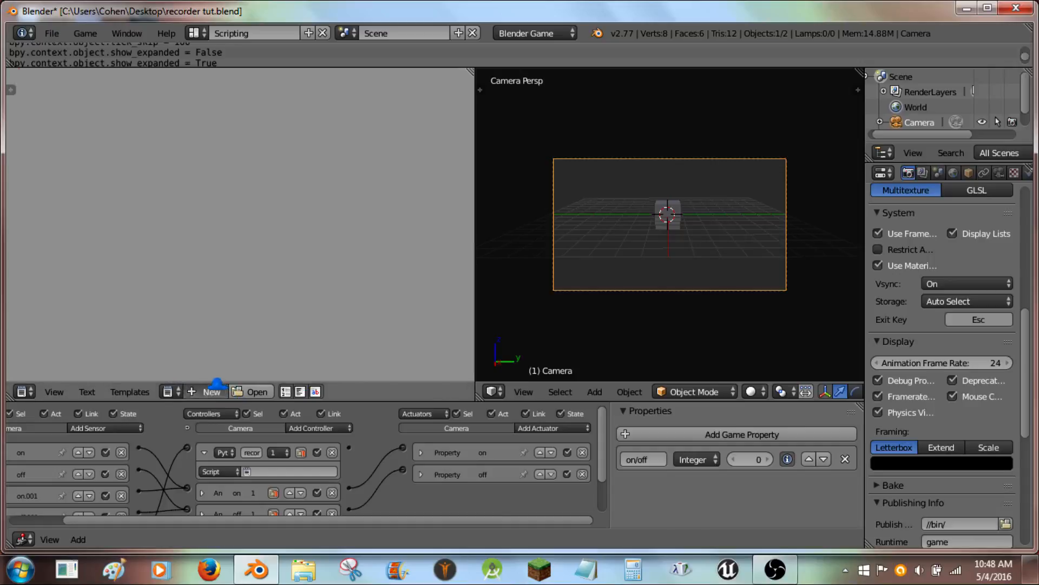
pyautogui.click(210, 392)
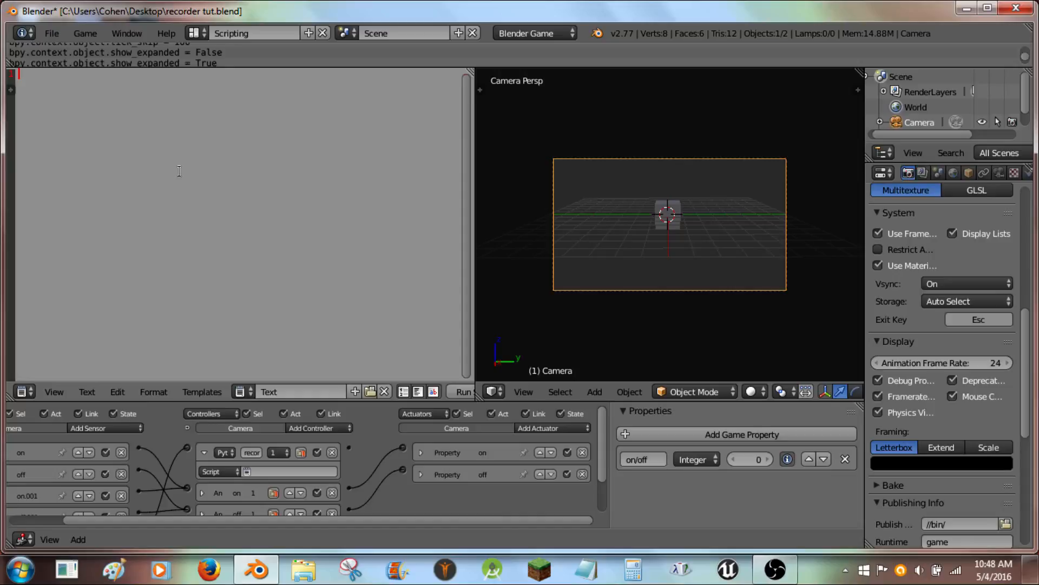
pyautogui.write('import bge')
pyautogui.press('Return')
pyautogui.press('Return')
pyautogui.press('Return')
pyautogui.write('def main()')
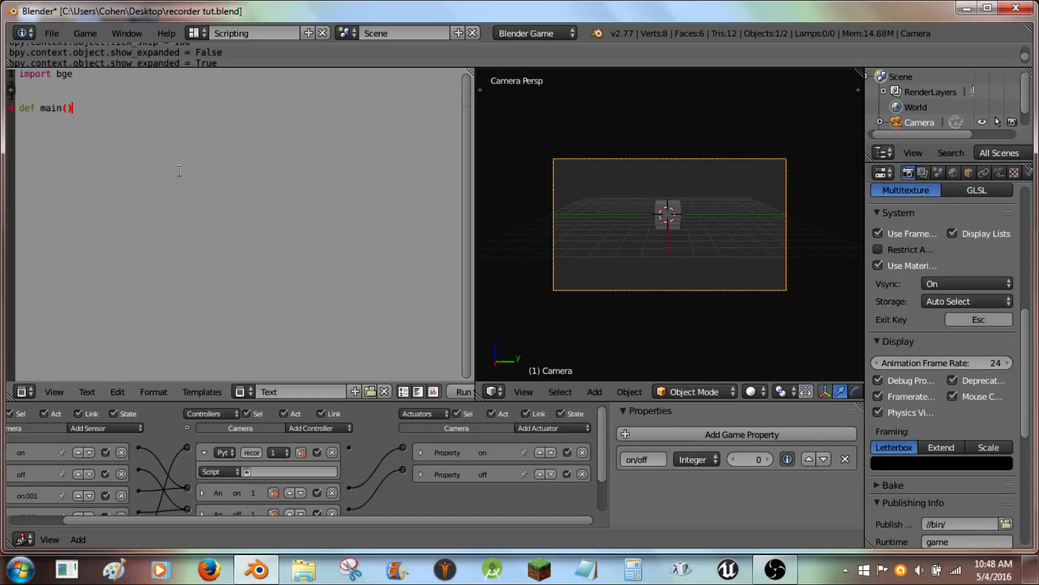
pyautogui.write(':')
# - Inside main, assign cont = gbe.logic.getCurrentController() and own = cont.owner
pyautogui.press('Return')
pyautogui.press('Return')
pyautogui.write('cont = gbe.logic.getc')
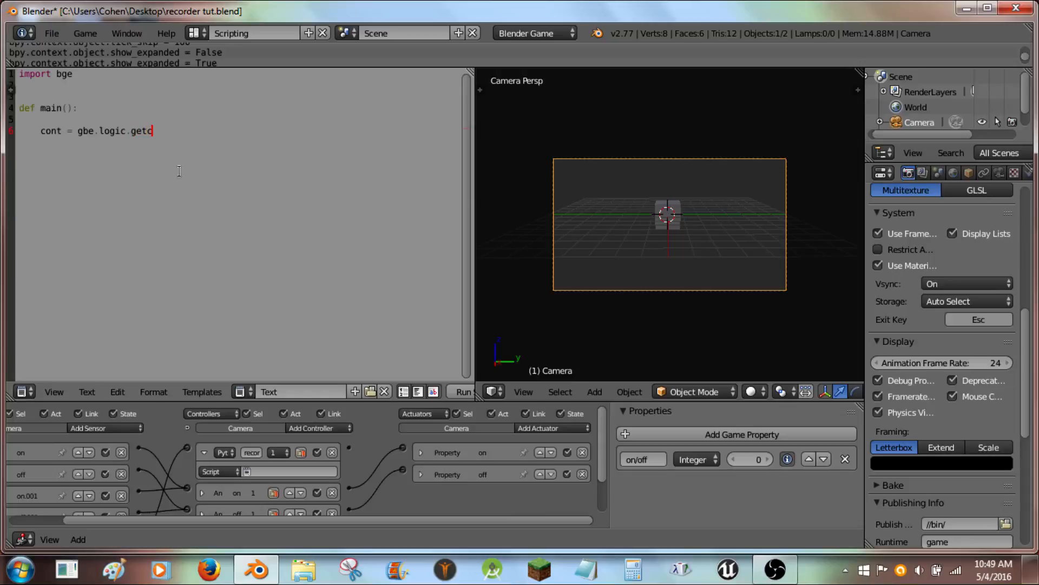
pyautogui.press('BackSpace')
pyautogui.write('CurrentController()')
pyautogui.press('Return')
pyautogui.write('own')
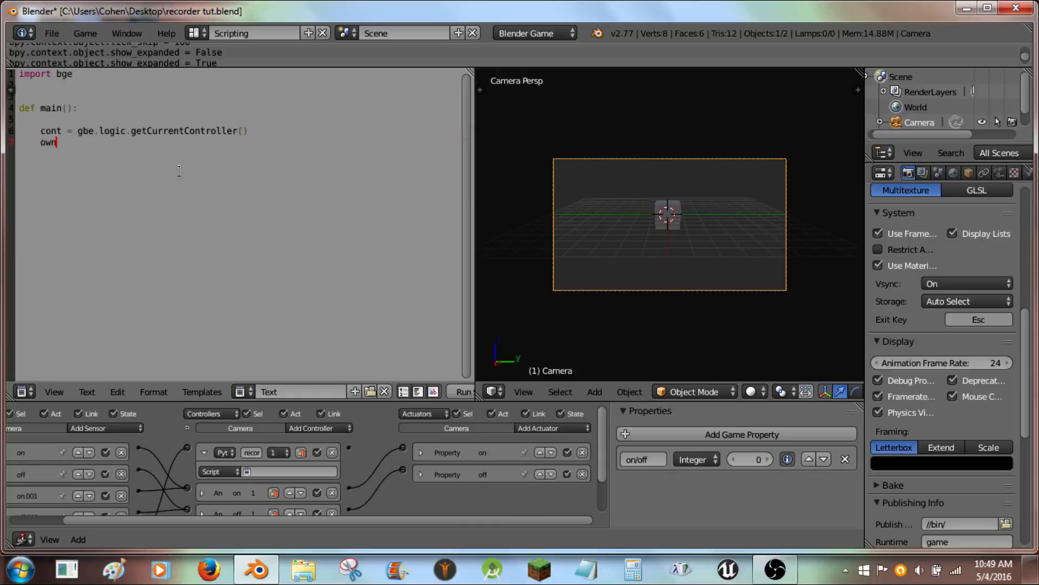
pyautogui.write(' = cont.owner')
# - Correct the misspelled gbe module name to bge in the controller line
pyautogui.press('Up')
pyautogui.press('Left')
pyautogui.press('Left')
pyautogui.press('Left')
pyautogui.press('Left')
pyautogui.press('Left')
pyautogui.press('Left')
pyautogui.press('Left')
pyautogui.press('BackSpace')
pyautogui.press('BackSpace')
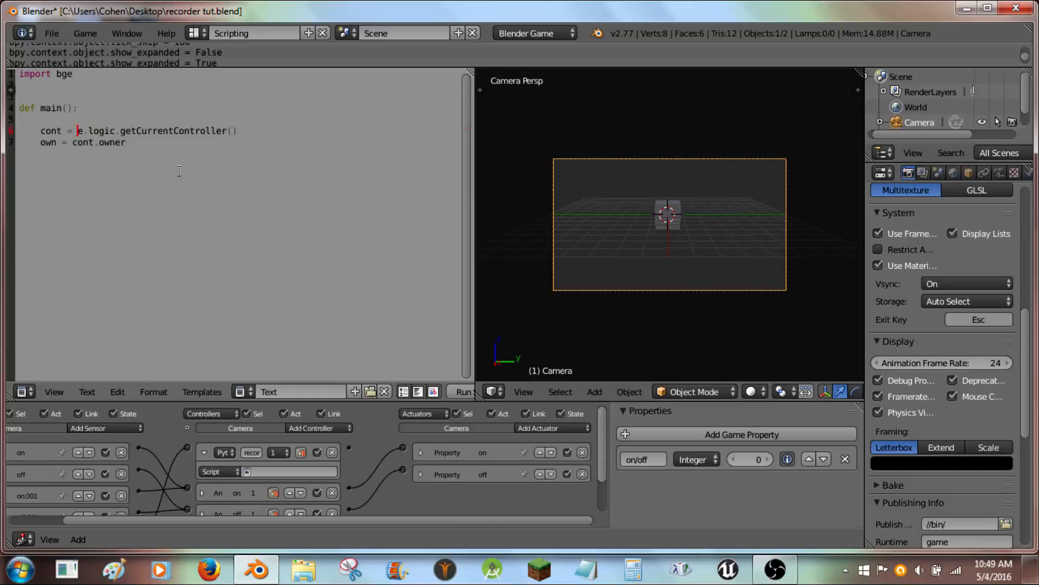
pyautogui.write('bg')
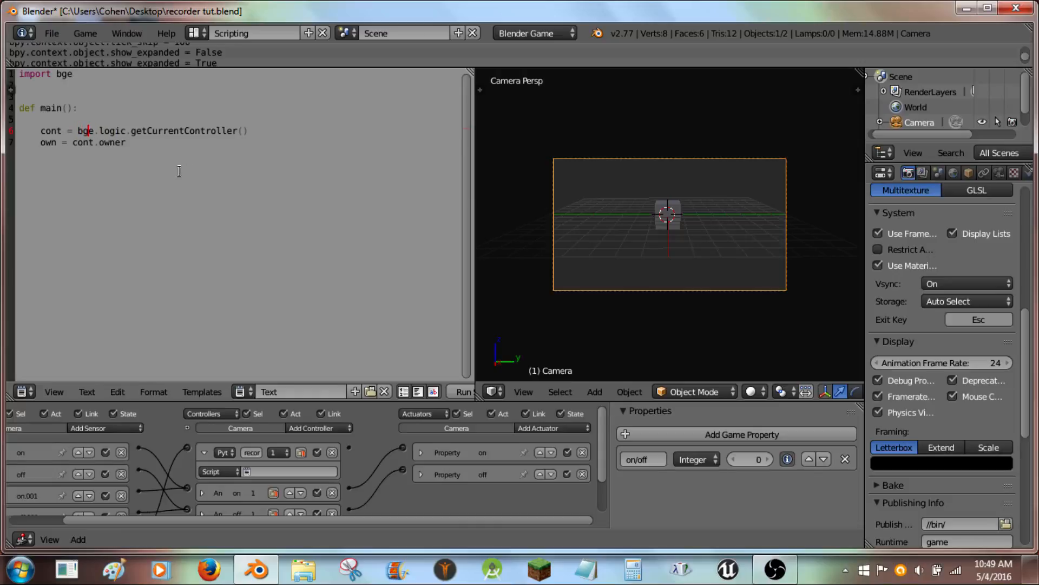
# - Add a bge.render.makeScreenshot("//Record/cap#.png") line and a main() call at the end of the script
pyautogui.press('Down')
pyautogui.press('Right')
pyautogui.press('Right')
pyautogui.press('Right')
pyautogui.press('Right')
pyautogui.press('Right')
pyautogui.press('Right')
pyautogui.press('Right')
pyautogui.press('Return')
pyautogui.press('Return')
pyautogui.write('bge.render.make')
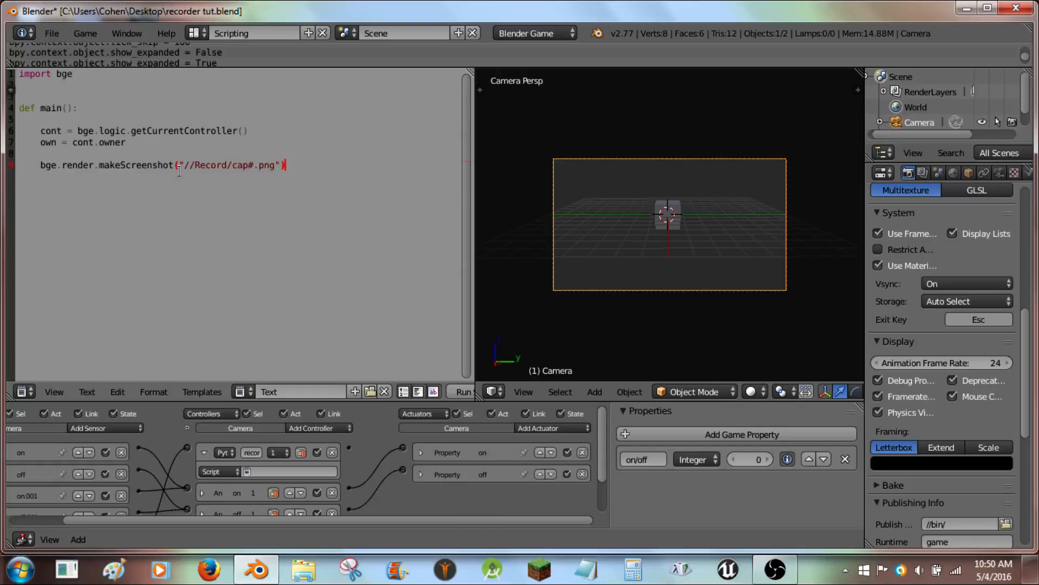
pyautogui.press('Return')
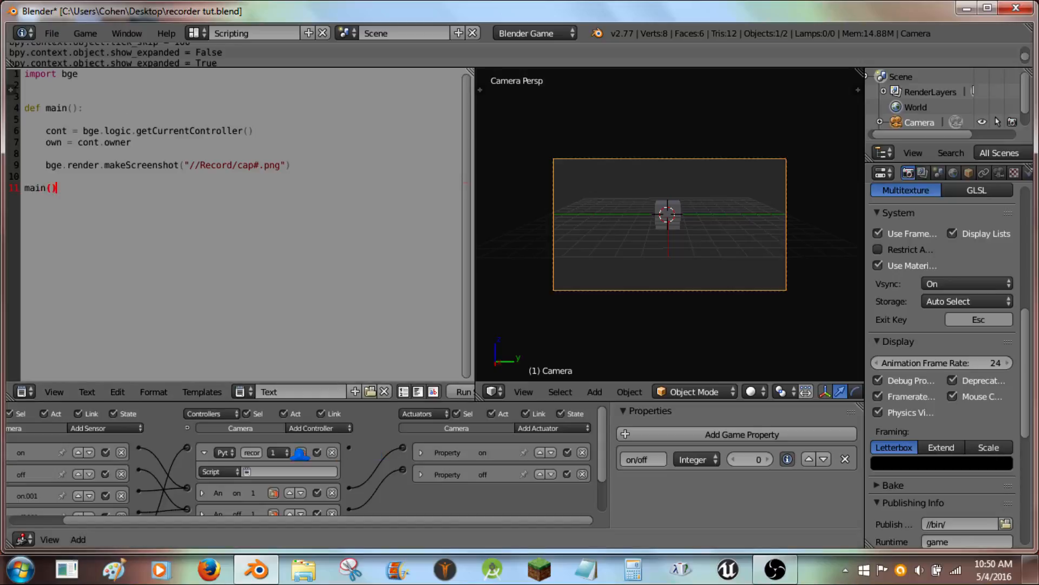
# - Rename the text block to screen recorder
pyautogui.click(292, 470)
pyautogui.click(285, 354)
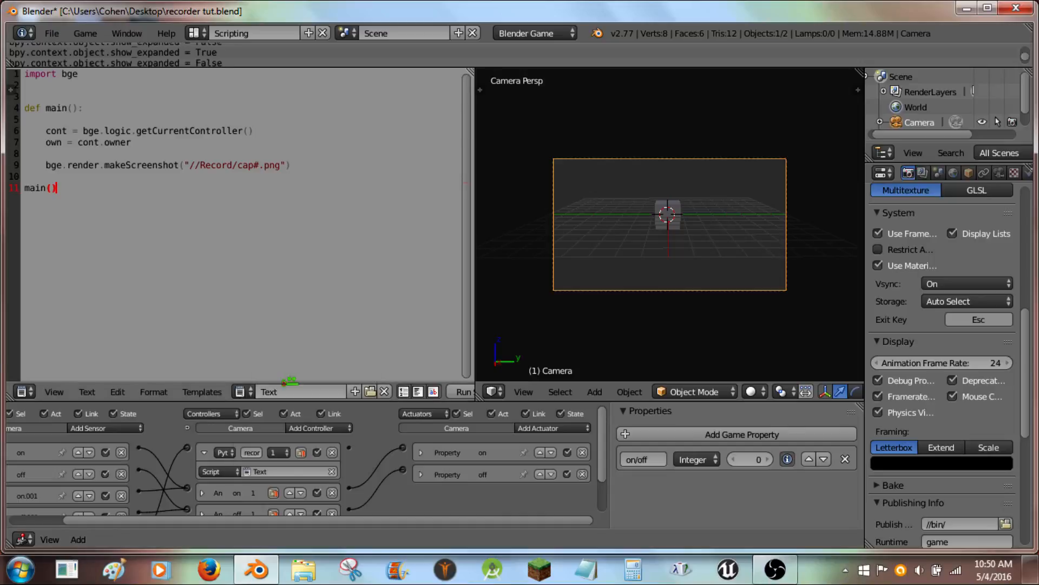
pyautogui.click(292, 392)
pyautogui.press('Return')
# - Assign the screen recorder text as the Python controller's script and collapse the controller
pyautogui.click(276, 471)
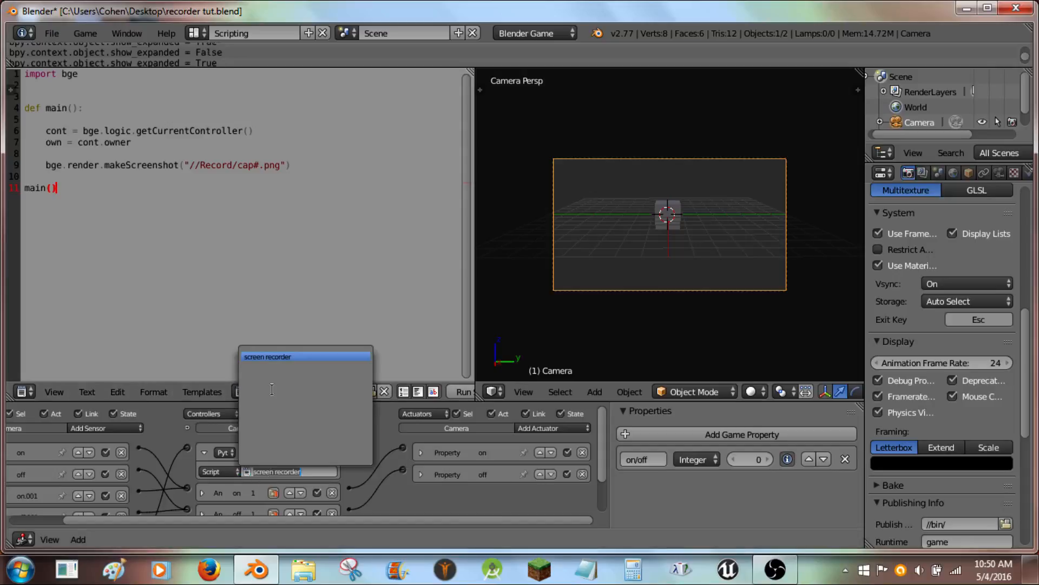
pyautogui.click(280, 356)
pyautogui.click(202, 451)
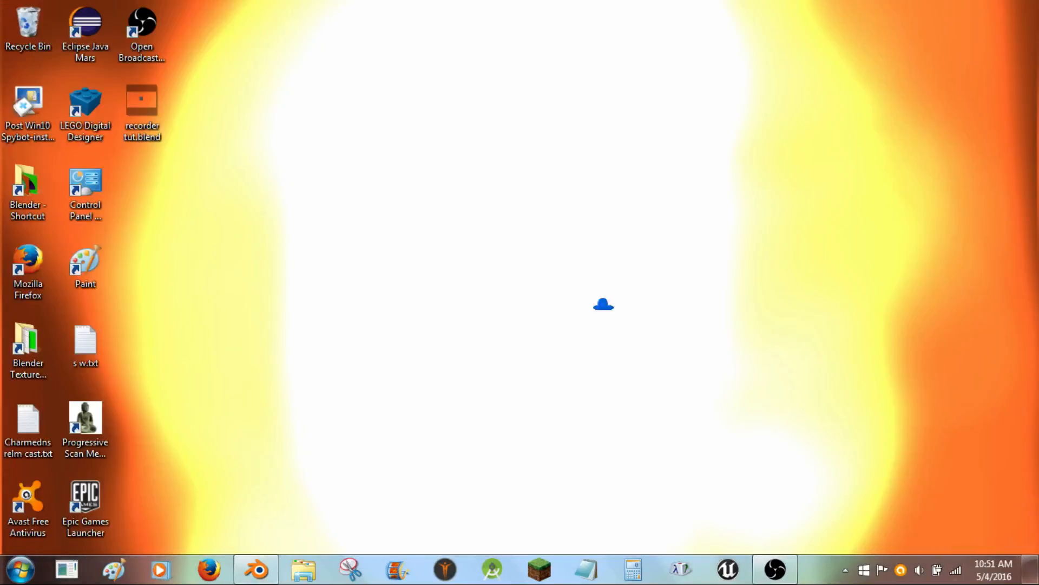
# - Create a new folder named Record on the desktop next to the blend file
pyautogui.click(1032, 574)
pyautogui.rightClick(313, 138)
pyautogui.moveTo(433, 303)
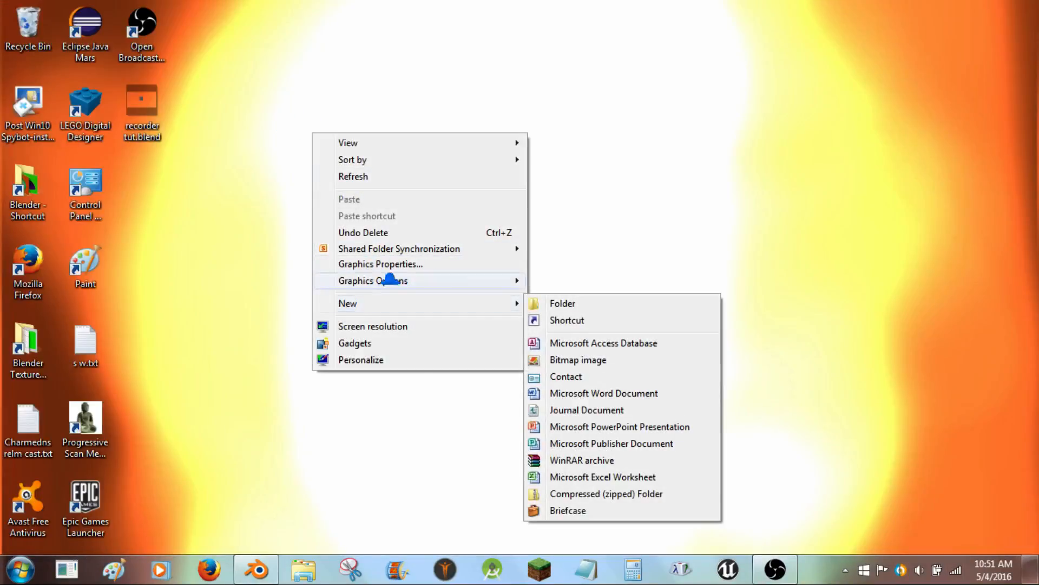
pyautogui.click(597, 303)
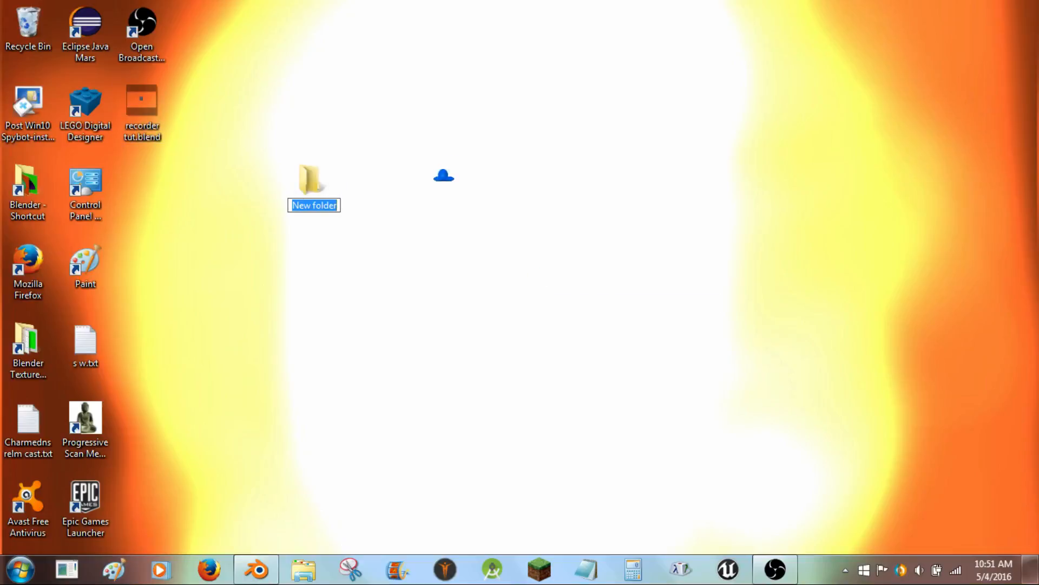
pyautogui.write('Recor')
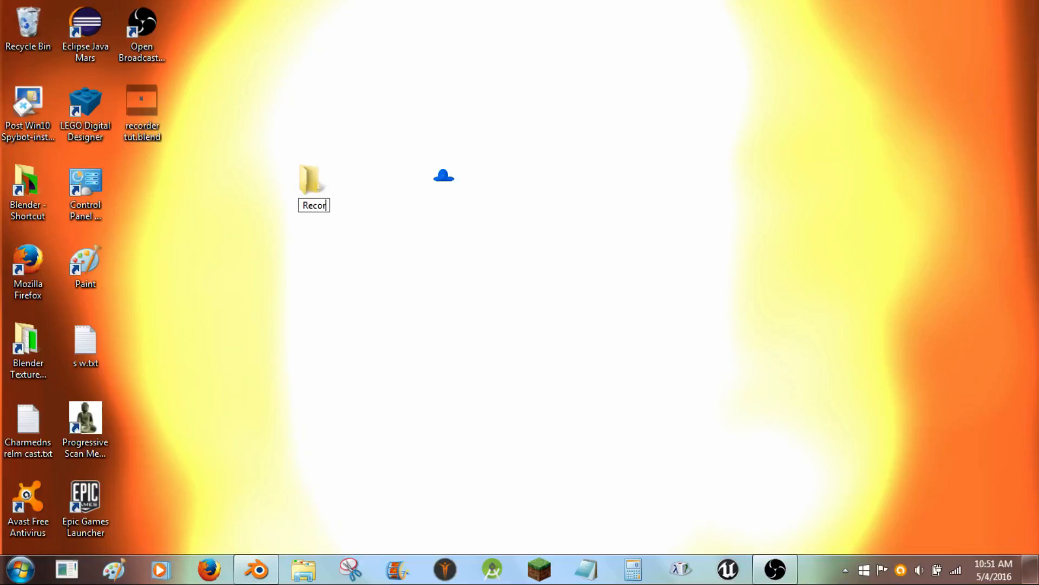
pyautogui.write('ding')
pyautogui.press('BackSpace')
pyautogui.press('BackSpace')
pyautogui.press('Return')
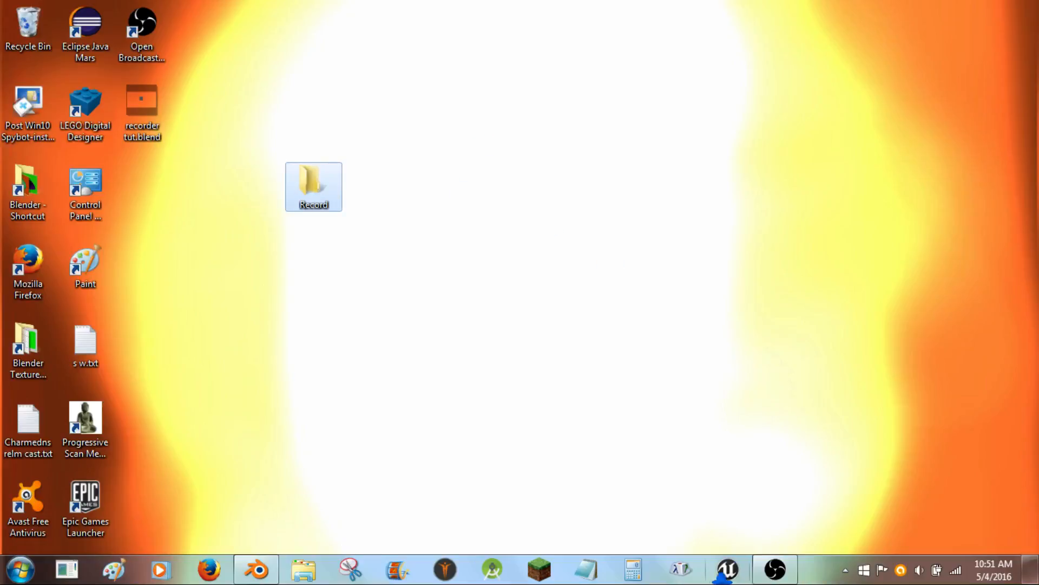
pyautogui.moveTo(346, 184); pyautogui.dragTo(142, 170)
# - Widen the 3D viewport, run the game, toggle recording with the R key several times, then exit
pyautogui.click(257, 569)
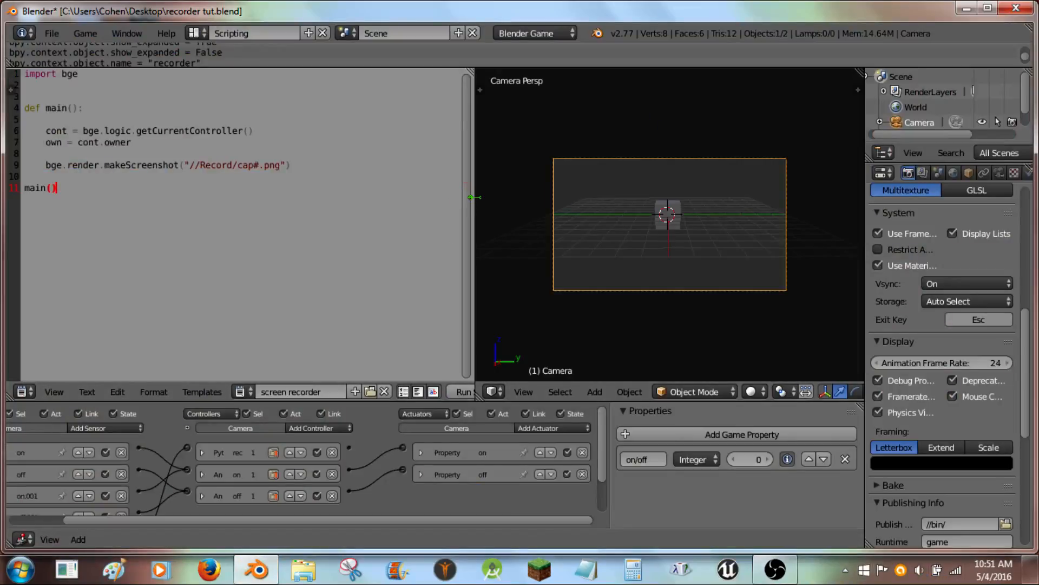
pyautogui.moveTo(471, 195); pyautogui.dragTo(233, 176)
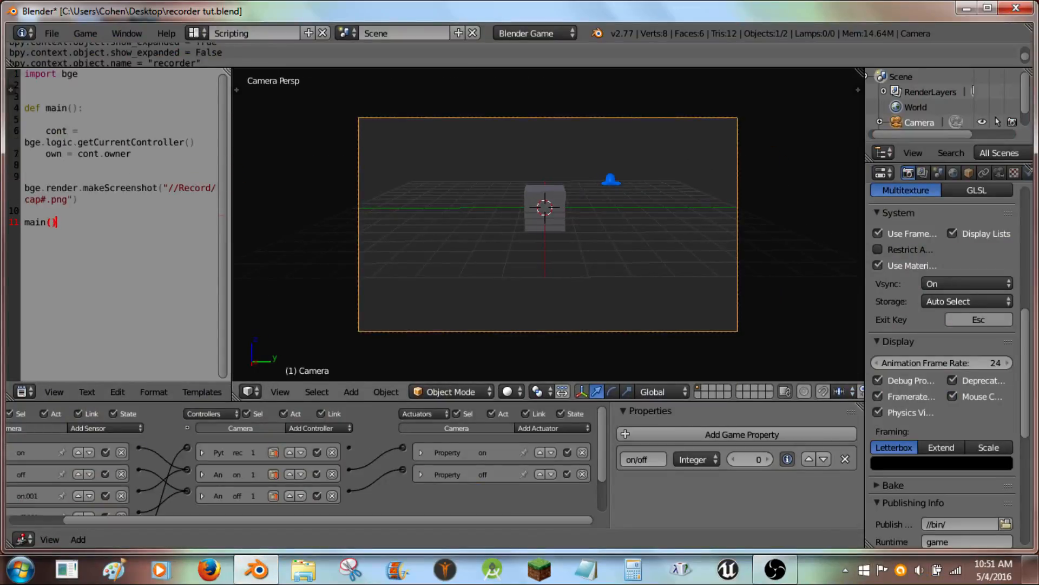
pyautogui.press('p')
pyautogui.press('r')
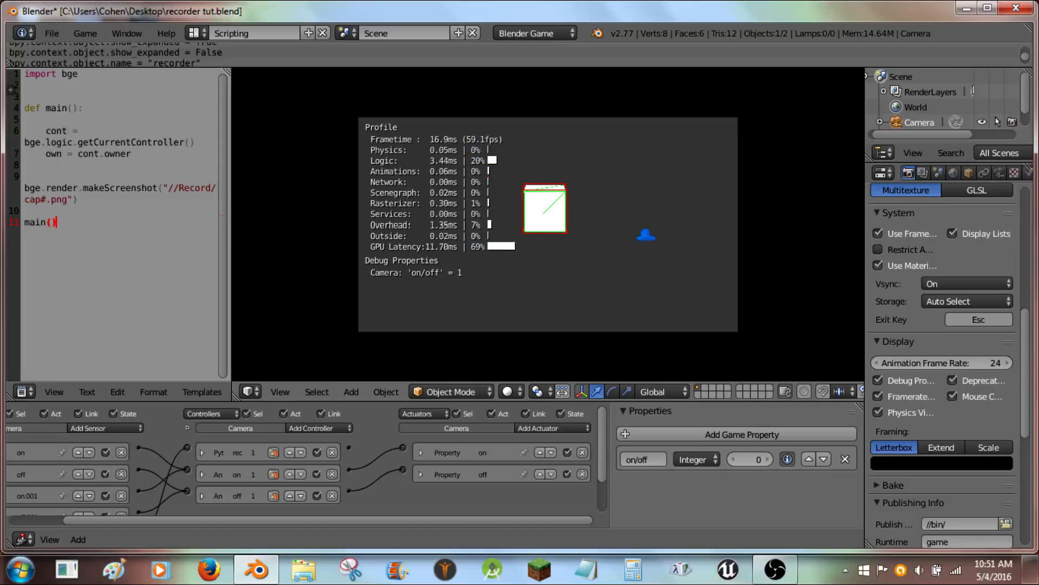
pyautogui.press('r')
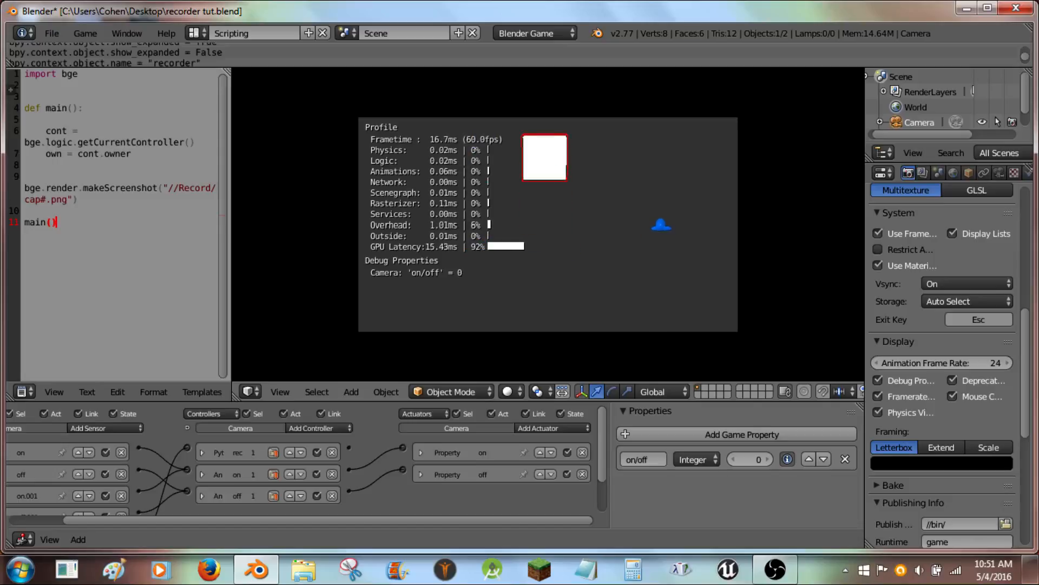
pyautogui.press('r')
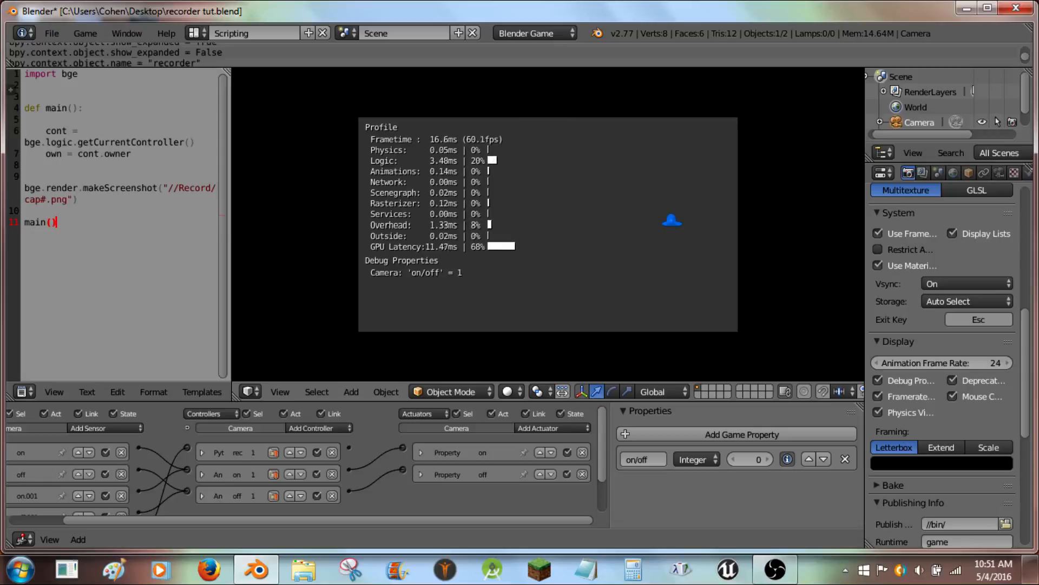
pyautogui.press('Escape')
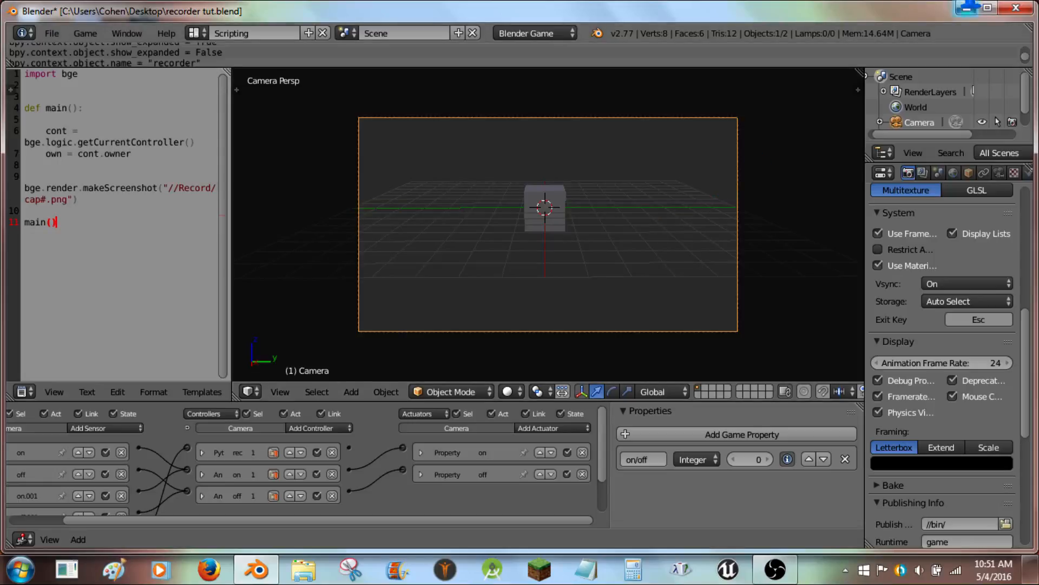
# - Open the desktop Record folder to examine the saved captures alongside the script's cap# file name pattern
pyautogui.click(967, 7)
pyautogui.doubleClick(162, 179)
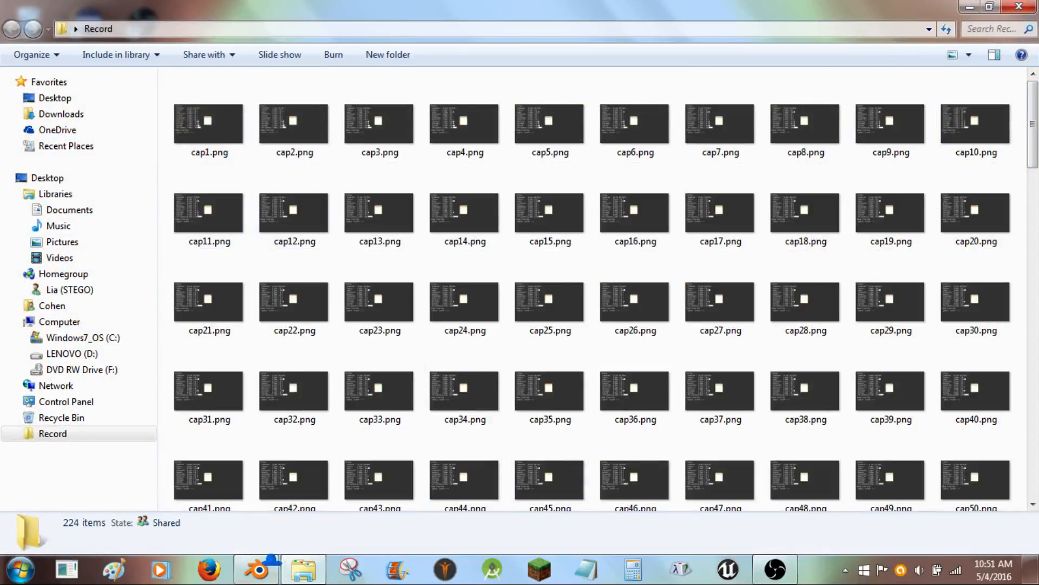
pyautogui.click(257, 569)
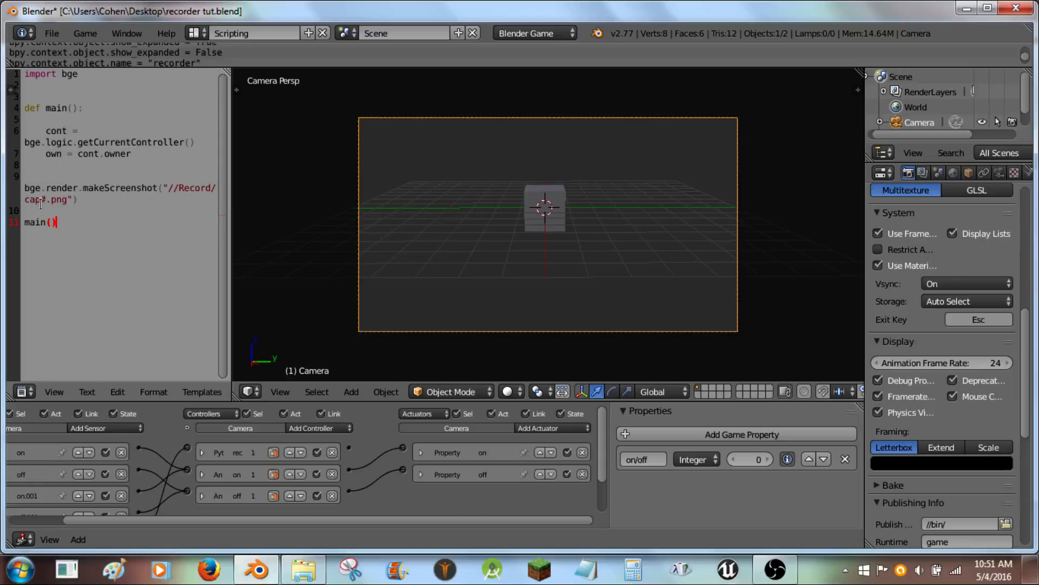
pyautogui.write('#')
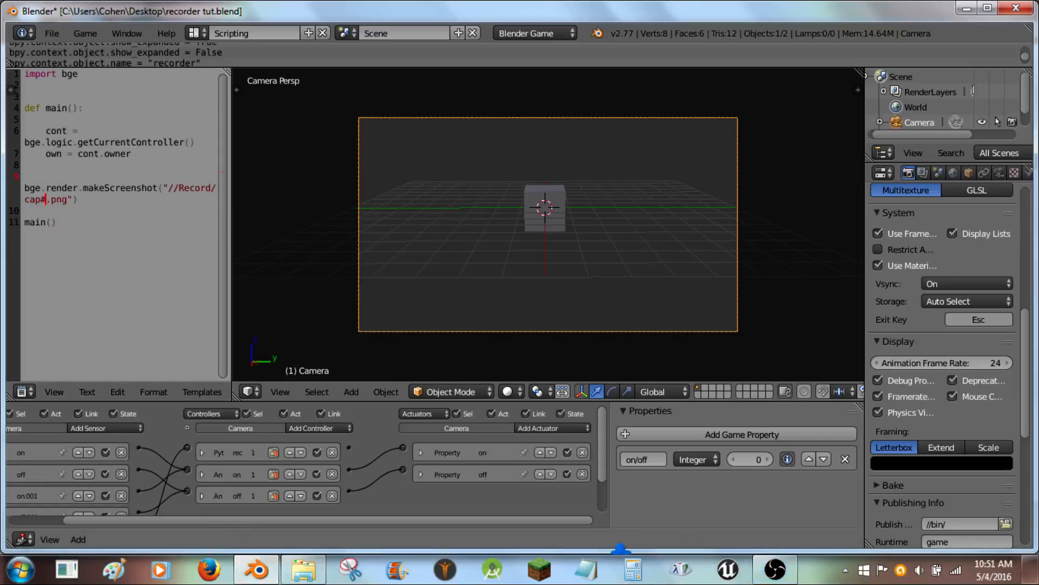
pyautogui.click(304, 569)
# - Select several captured images in the Record folder and open cap1.png in the image viewer
pyautogui.click(207, 115)
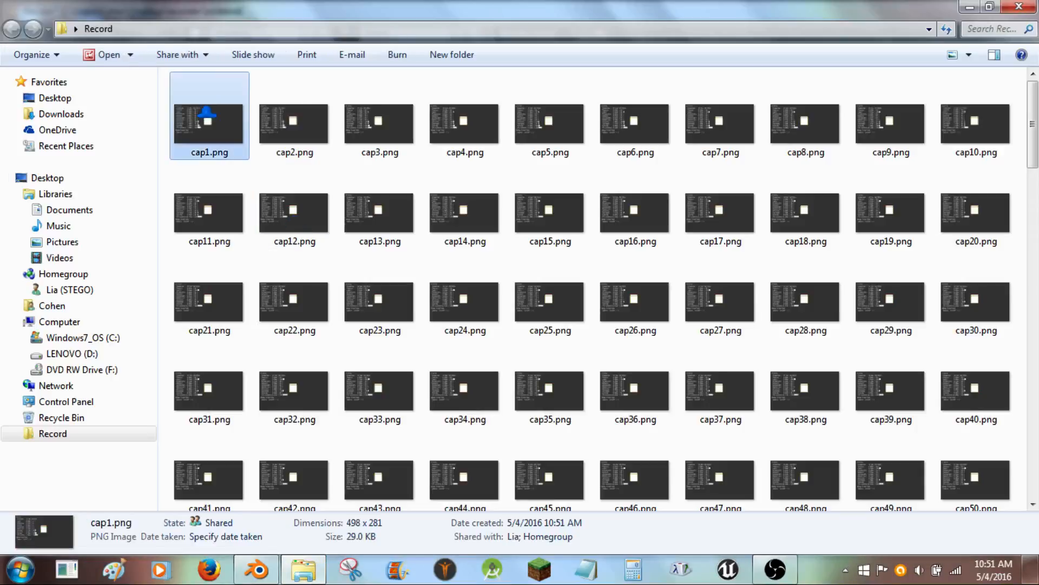
pyautogui.click(295, 130)
pyautogui.click(387, 130)
pyautogui.click(465, 130)
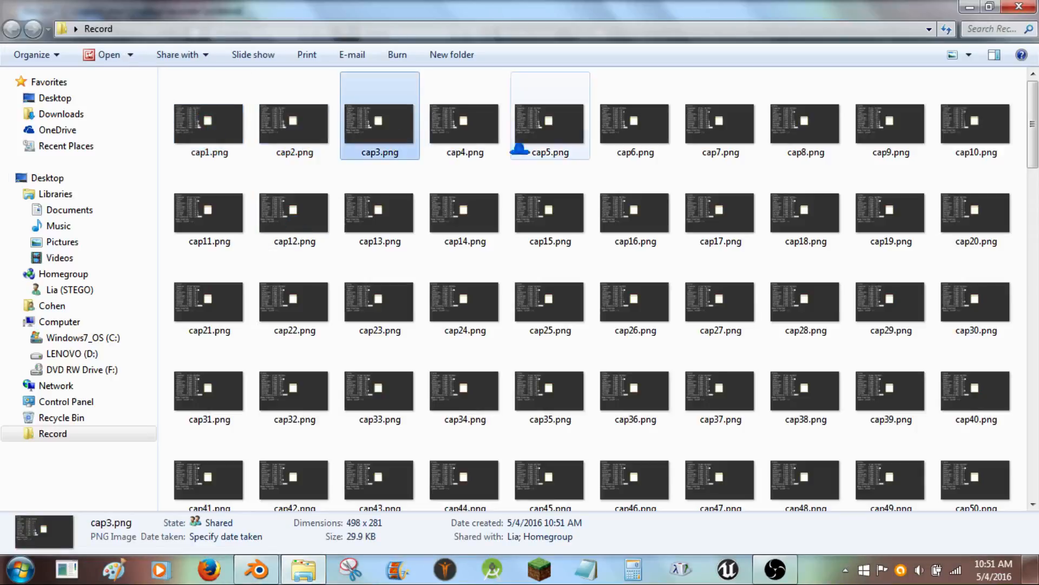
pyautogui.click(549, 130)
pyautogui.click(720, 127)
pyautogui.click(798, 132)
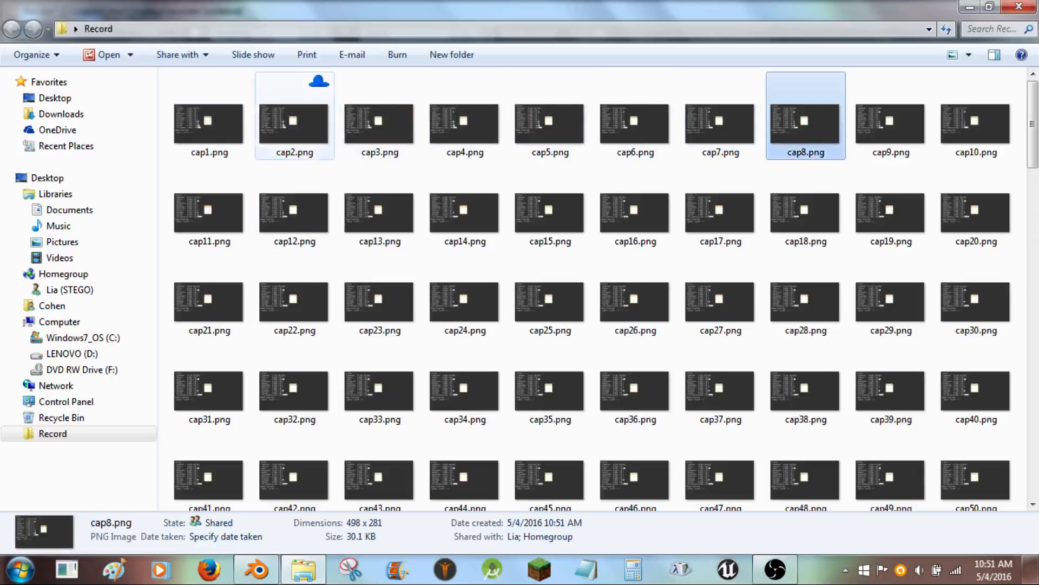
pyautogui.doubleClick(223, 119)
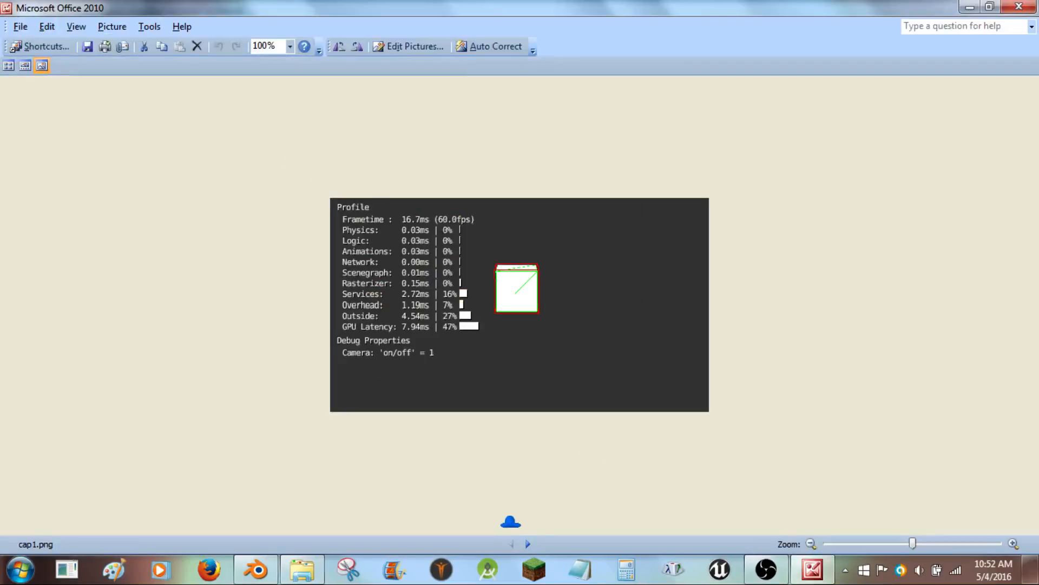
# - Step through the captured images in the viewer, then close it and dismiss the error dialog
pyautogui.click(529, 541)
pyautogui.click(529, 541)
pyautogui.click(529, 542)
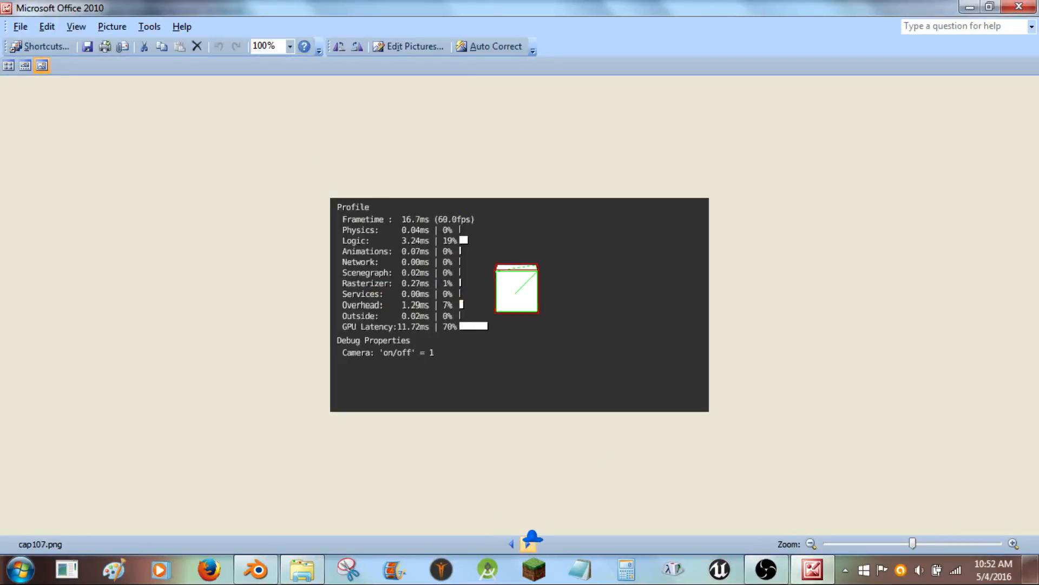
pyautogui.click(530, 542)
pyautogui.click(530, 541)
pyautogui.click(529, 541)
pyautogui.click(530, 541)
pyautogui.click(530, 541)
pyautogui.click(530, 541)
pyautogui.click(529, 541)
pyautogui.click(529, 542)
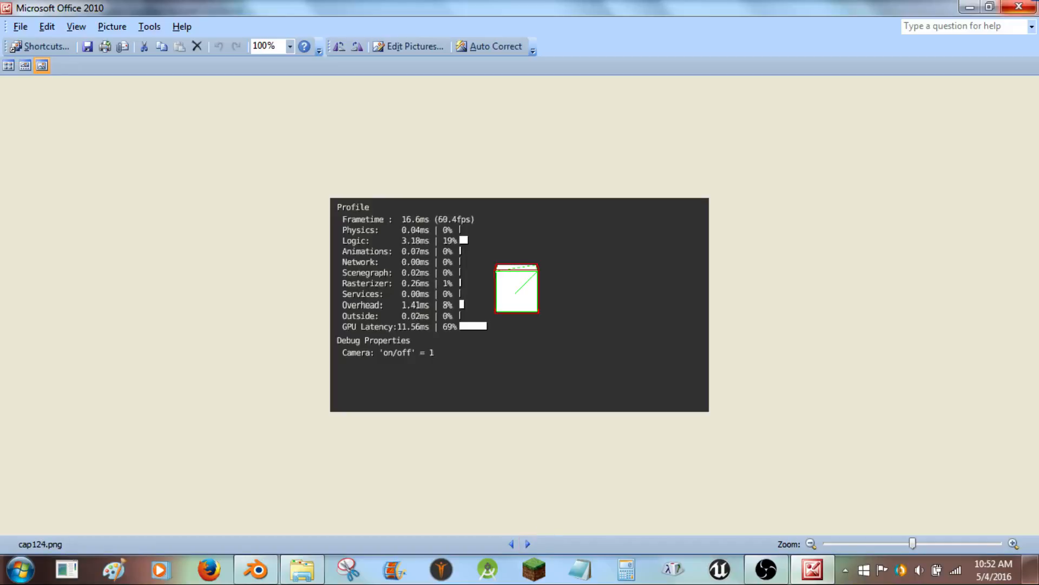
pyautogui.click(1019, 6)
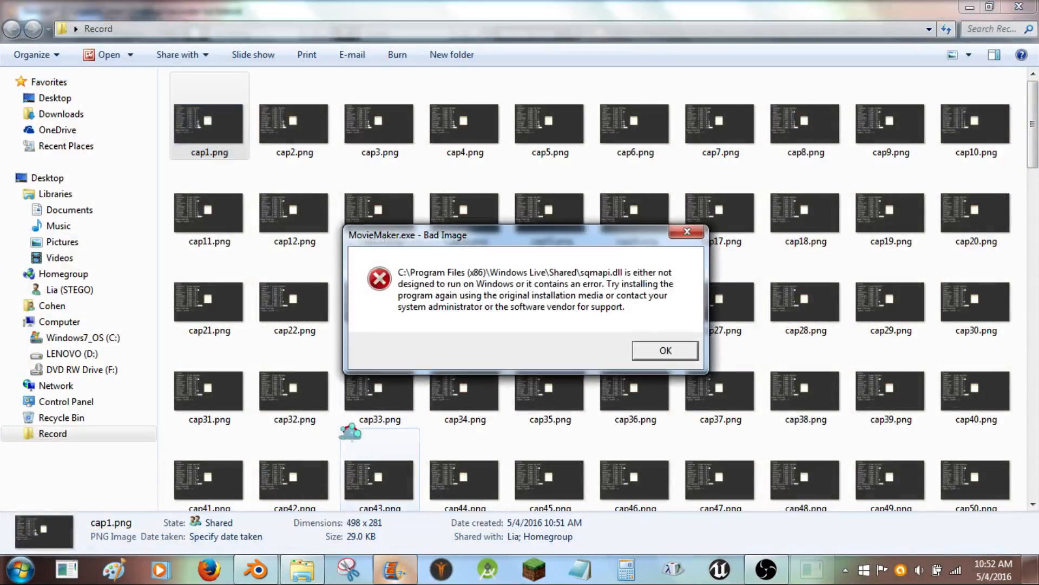
pyautogui.click(664, 350)
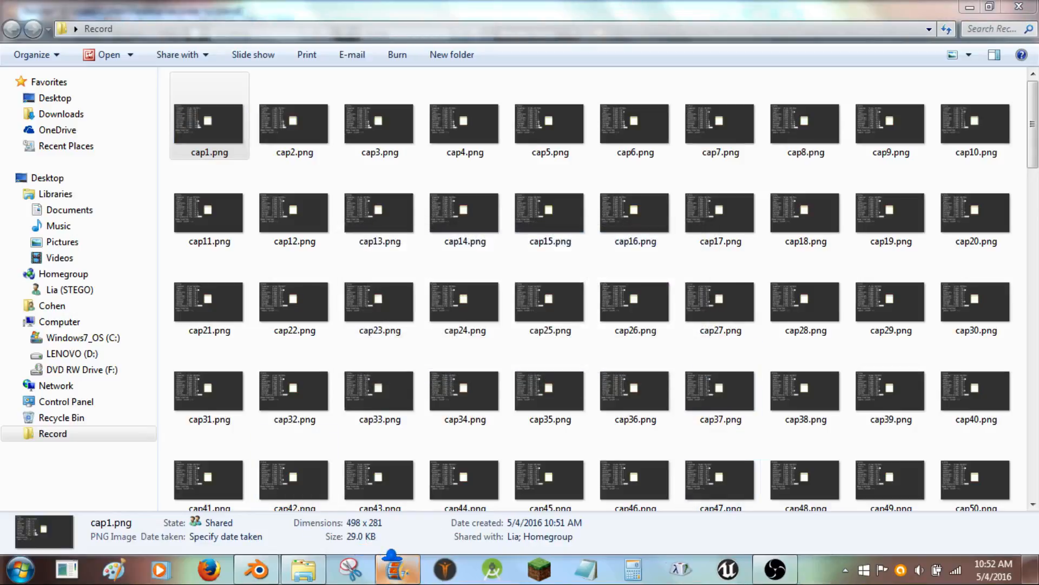
# - Launch Movie Maker and import all the cap images from the desktop Record folder
pyautogui.moveTo(392, 558)
pyautogui.click(387, 498)
pyautogui.click(662, 234)
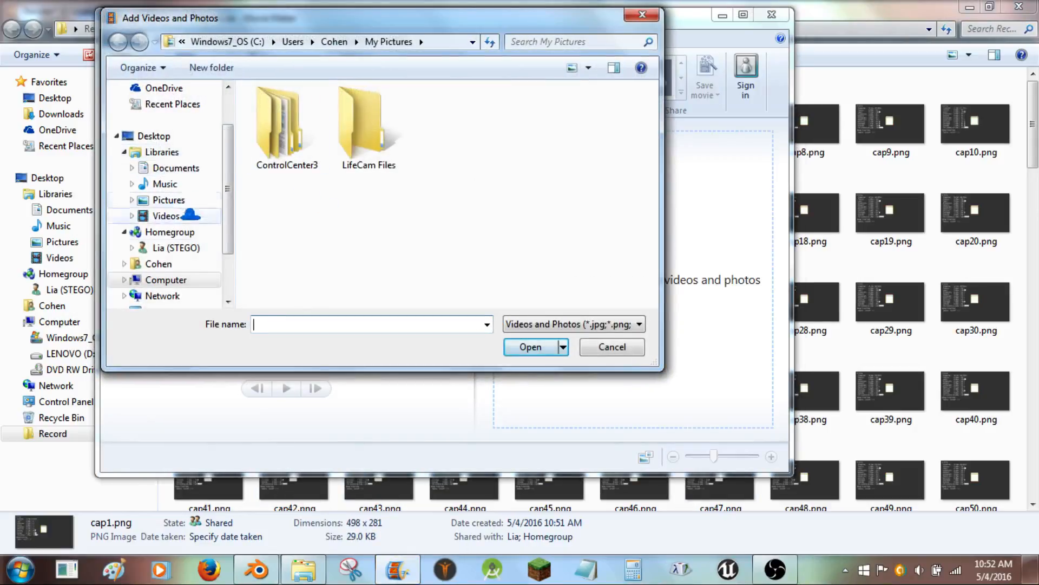
pyautogui.scroll(2, 221, 217)
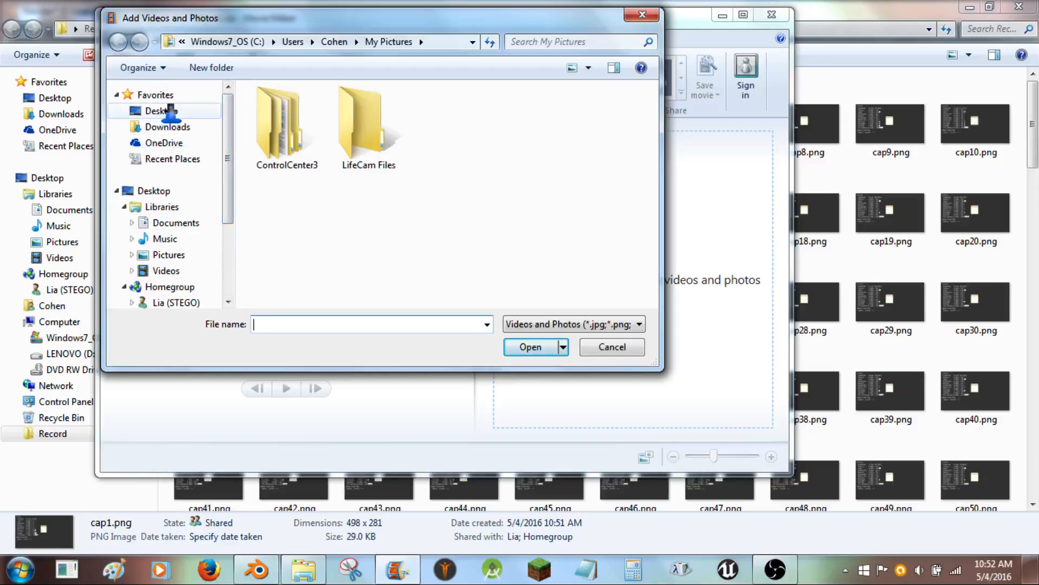
pyautogui.click(178, 111)
pyautogui.doubleClick(503, 193)
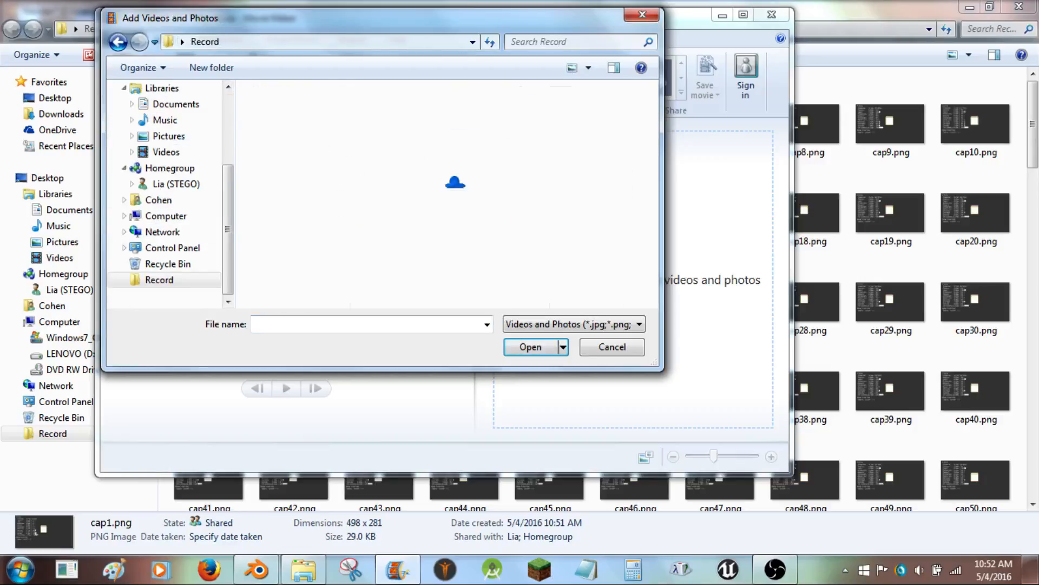
pyautogui.click(306, 90)
pyautogui.moveTo(652, 99); pyautogui.dragTo(664, 294)
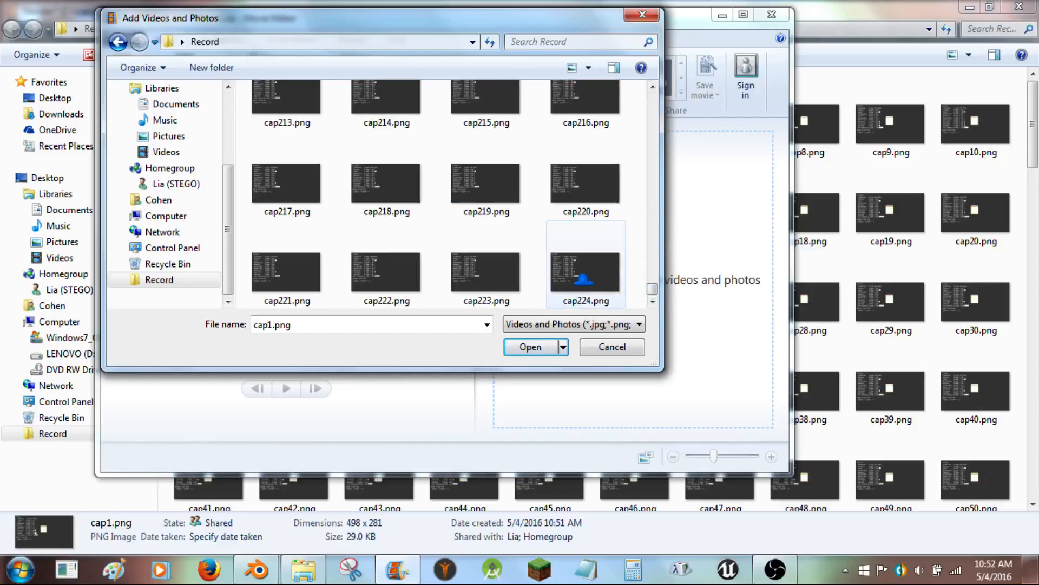
pyautogui.keyDown('shift'); pyautogui.click(581, 306); pyautogui.keyUp('shift')
pyautogui.click(529, 347)
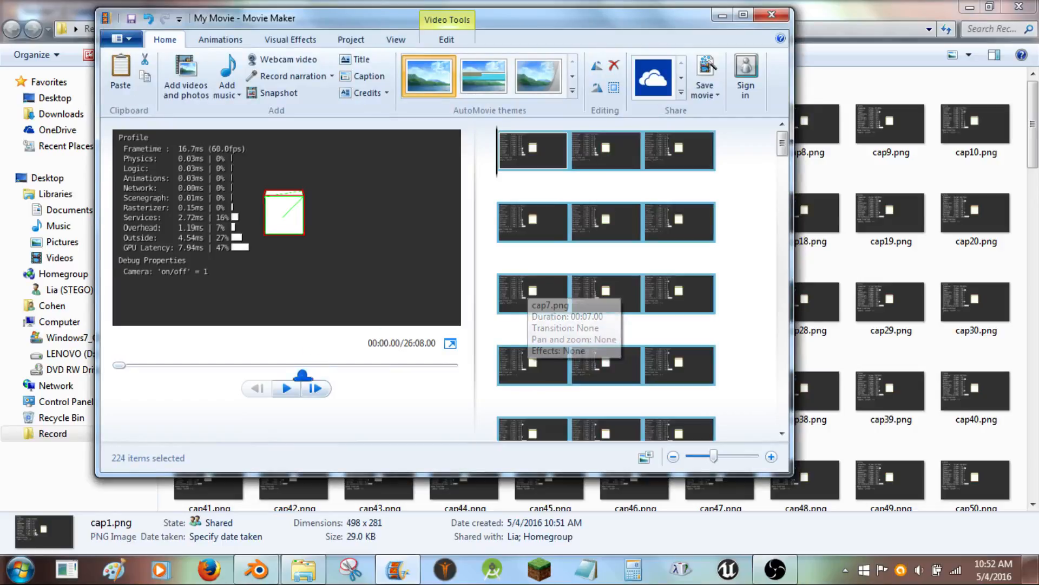
# - Select all imported clips and set their duration to 0.05 seconds
pyautogui.click(286, 387)
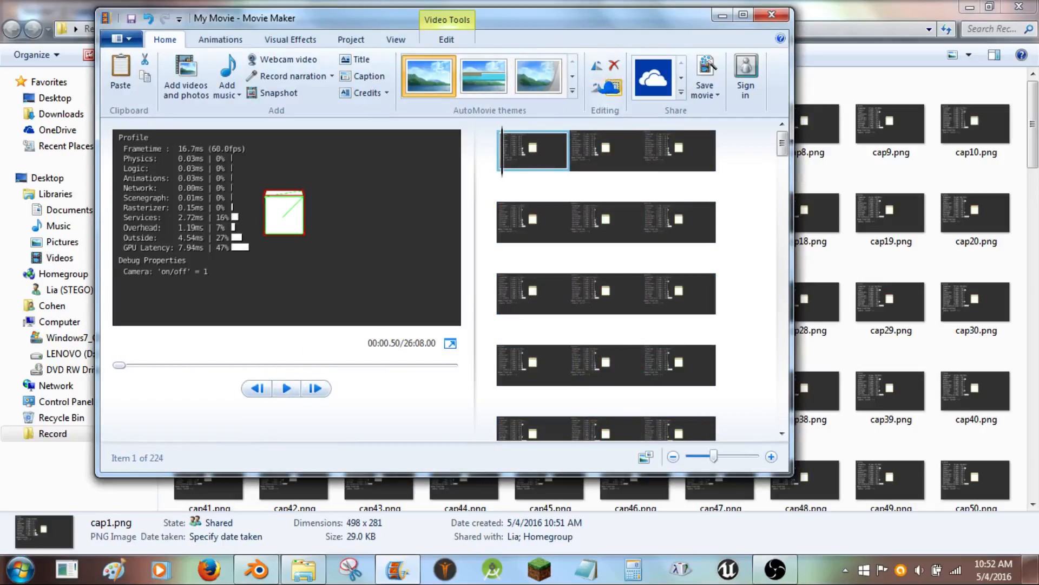
pyautogui.hotkey('ctrl', 'a')
pyautogui.click(431, 27)
pyautogui.click(414, 86)
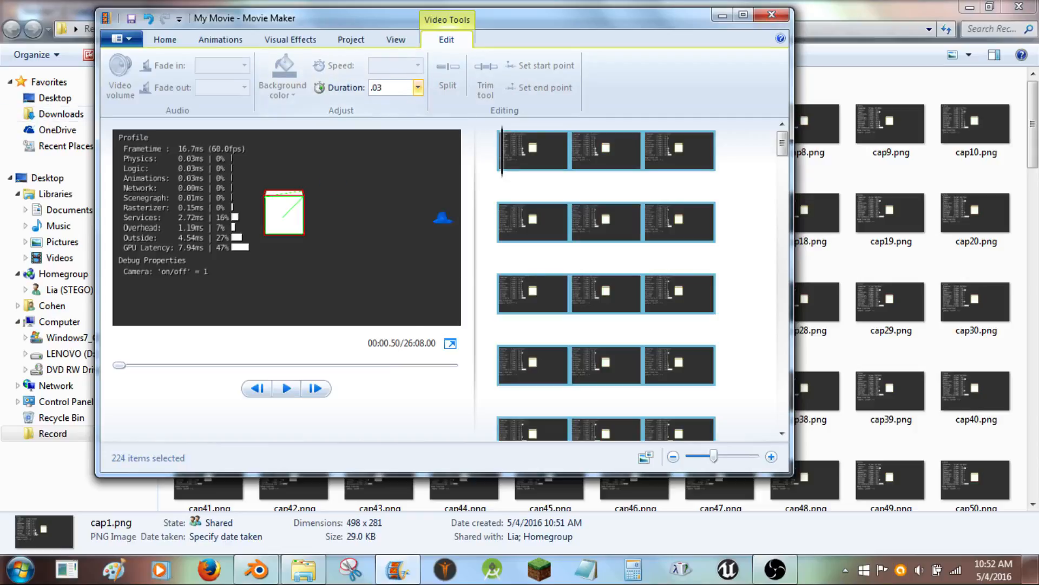
pyautogui.write('.03')
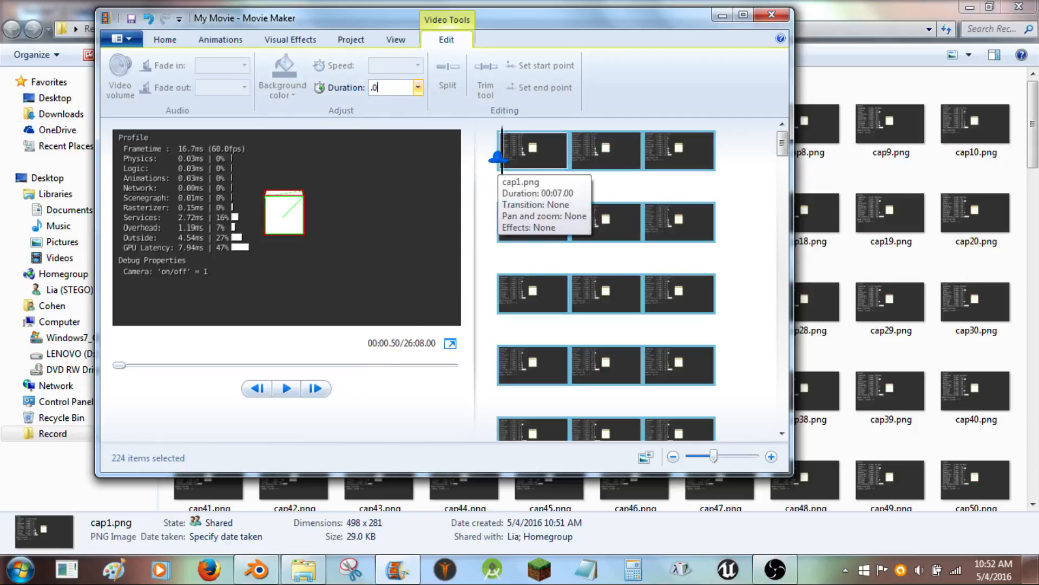
pyautogui.press('BackSpace')
pyautogui.write('5')
pyautogui.press('Return')
# - Play the movie preview, then close Movie Maker without saving the project
pyautogui.click(280, 387)
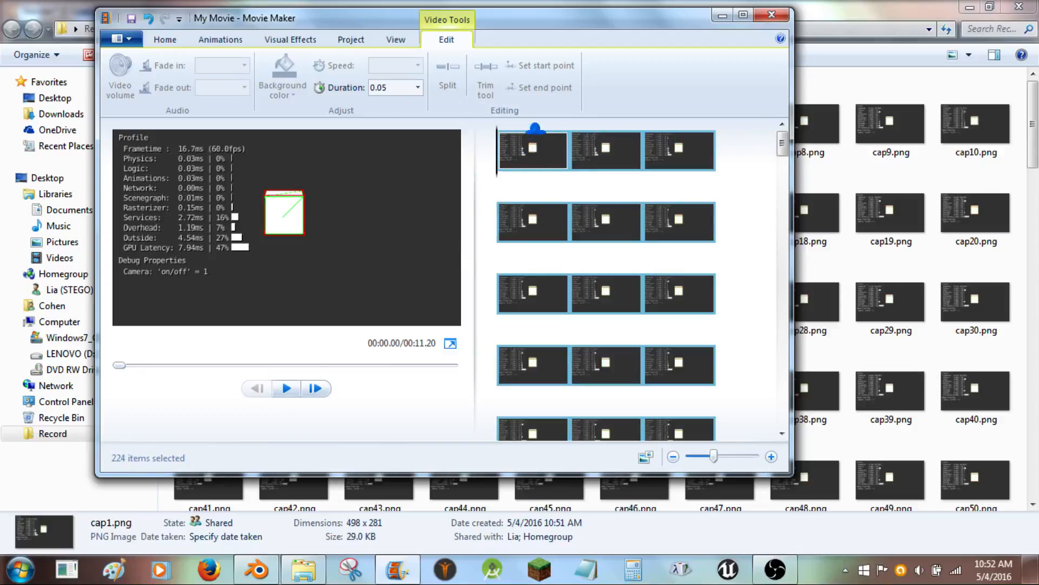
pyautogui.click(288, 386)
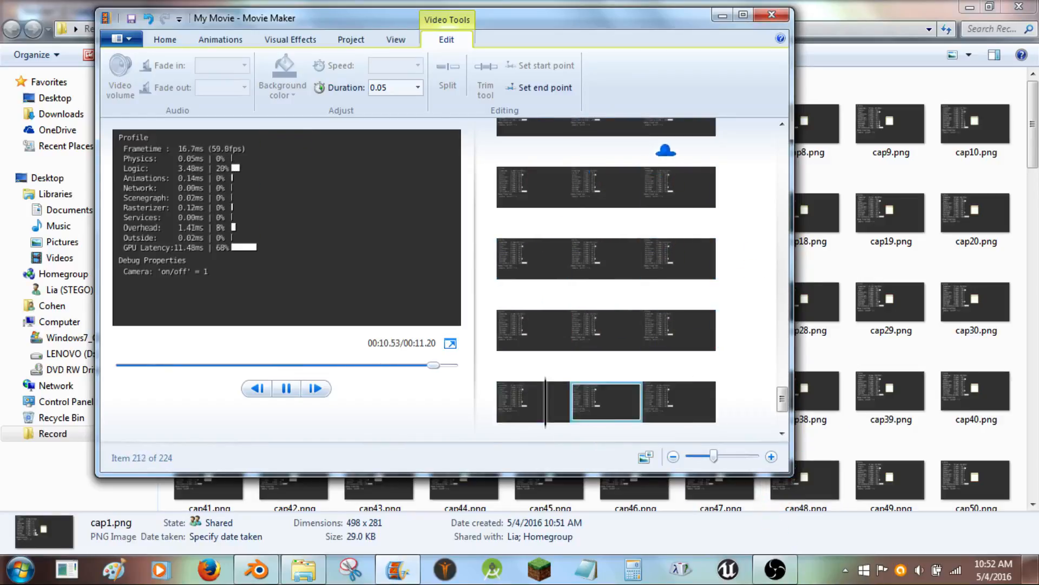
pyautogui.click(772, 14)
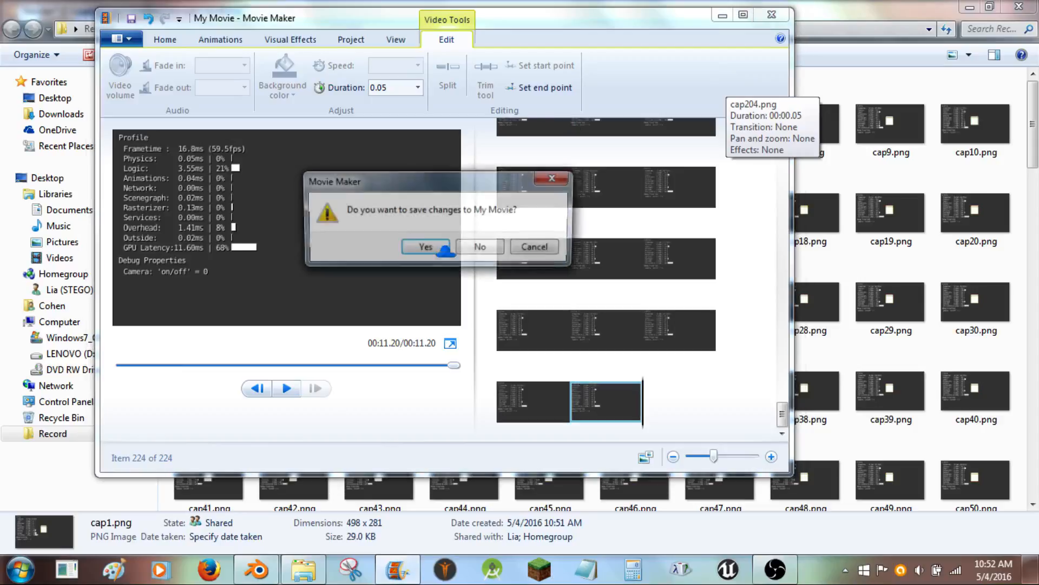
pyautogui.click(495, 248)
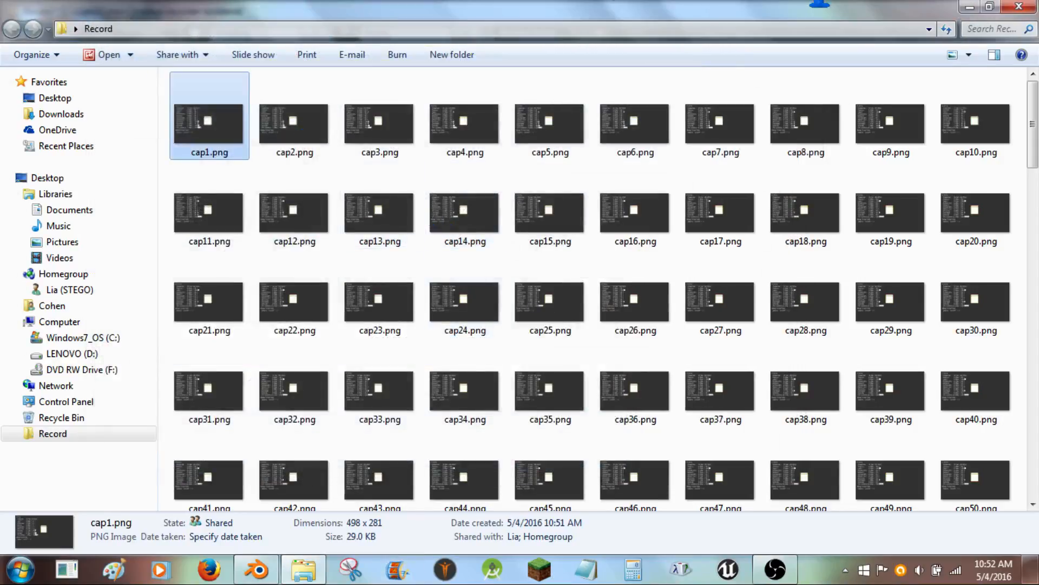
# - Return to Blender and save the blend file
pyautogui.click(257, 568)
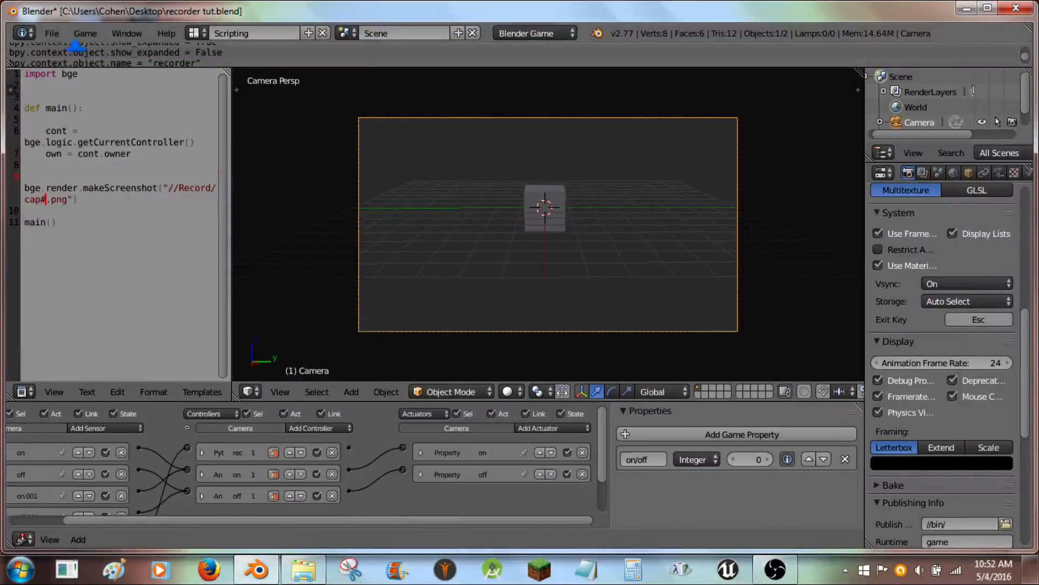
pyautogui.click(52, 33)
pyautogui.click(92, 150)
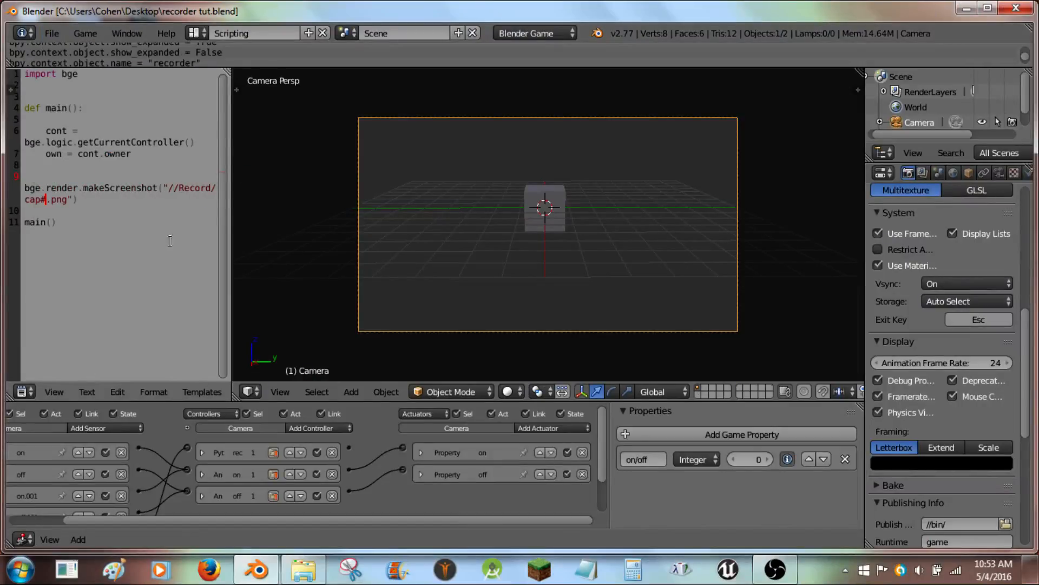
# - Resize the text editor so each script line fits without wrapping
pyautogui.moveTo(228, 297); pyautogui.dragTo(405, 351)
pyautogui.click(86, 391)
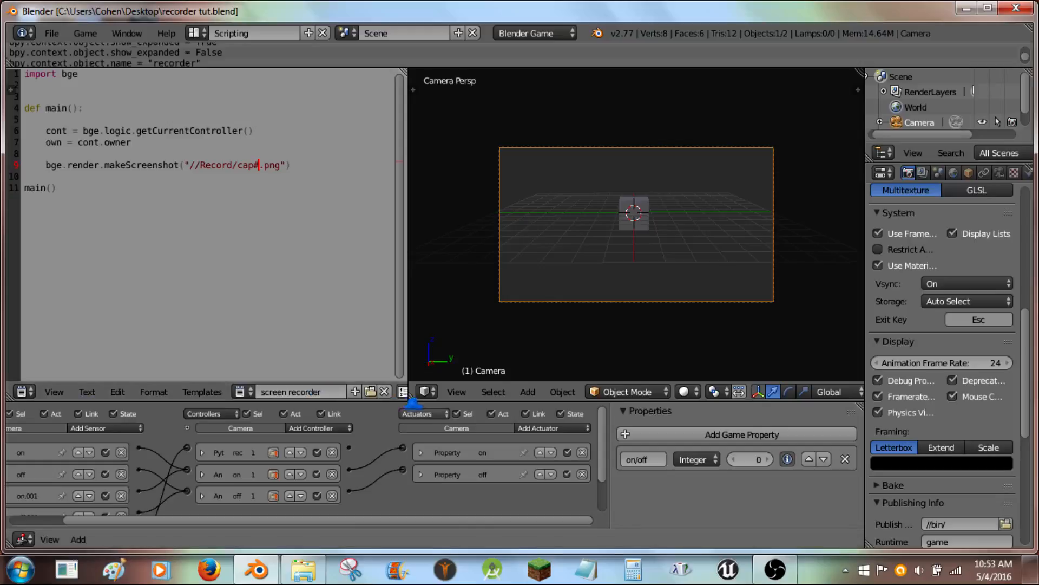
pyautogui.moveTo(360, 391); pyautogui.dragTo(374, 527, button='middle')
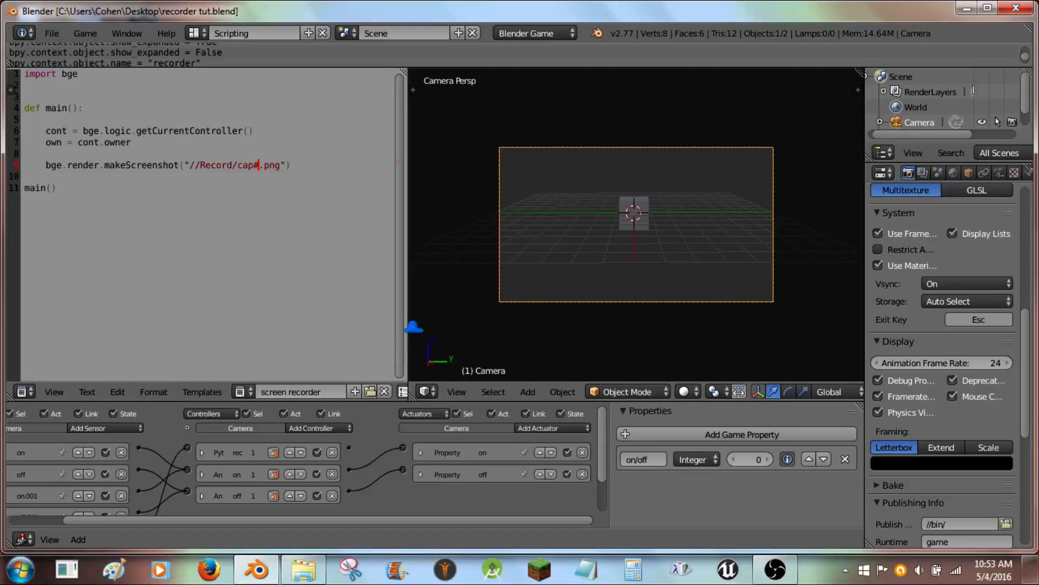
pyautogui.moveTo(405, 328); pyautogui.dragTo(280, 419)
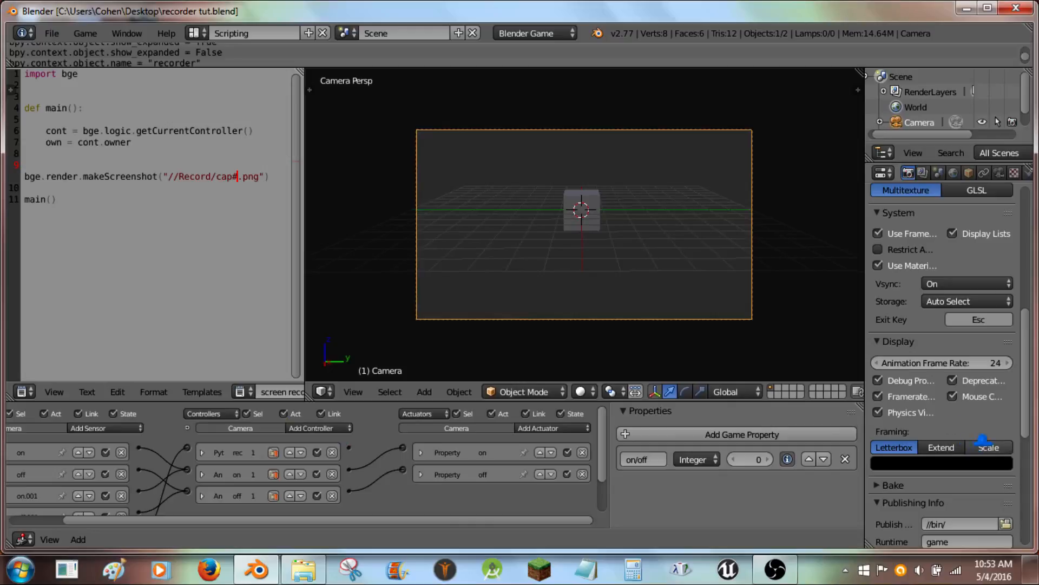
# - Examine the render properties and the full set of camera sensors, controllers and actuators in the logic editor
pyautogui.scroll(10, 980, 390)
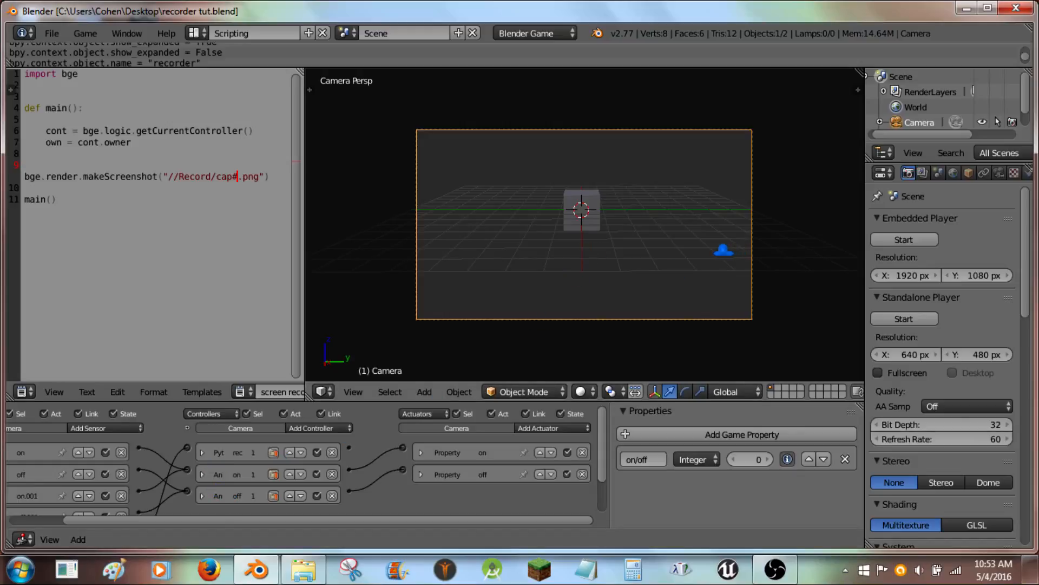
pyautogui.moveTo(483, 471); pyautogui.dragTo(535, 438, button='middle')
pyautogui.moveTo(464, 480); pyautogui.dragTo(524, 460, button='middle')
pyautogui.scroll(-2, 524, 460)
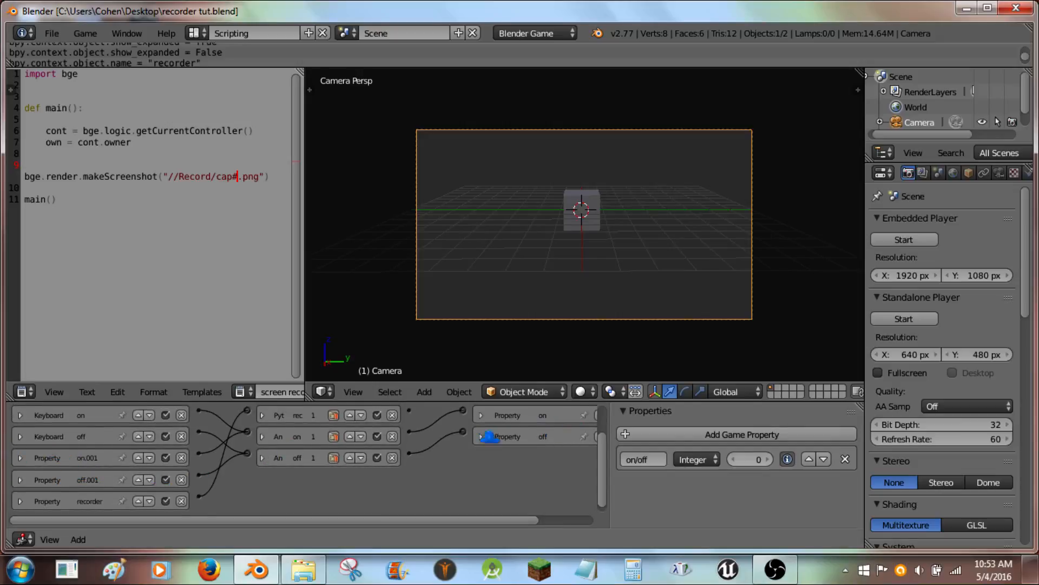
pyautogui.moveTo(491, 437); pyautogui.dragTo(430, 475, button='middle')
pyautogui.moveTo(321, 420); pyautogui.dragTo(381, 419, button='middle')
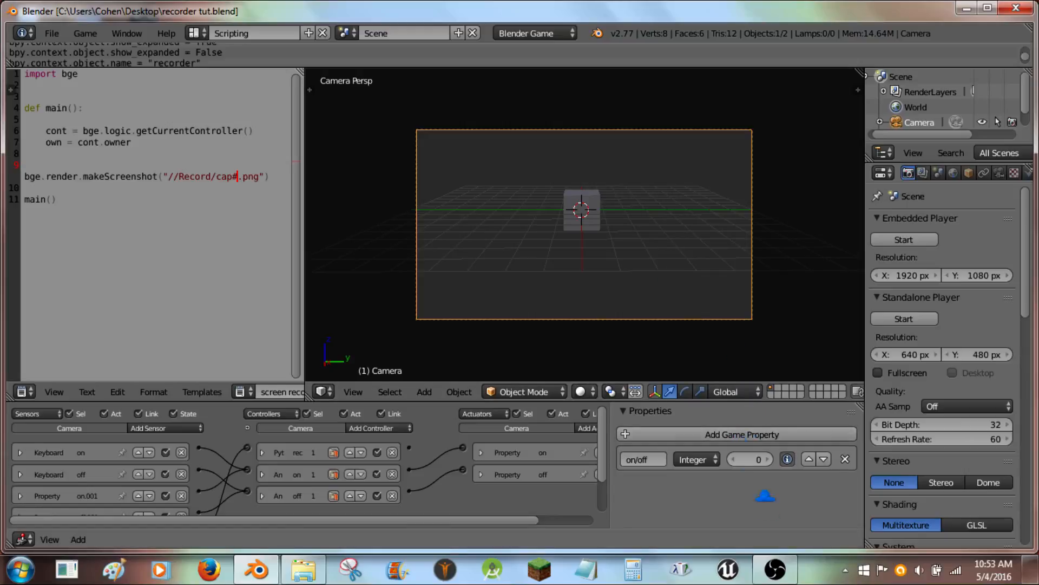
pyautogui.click(775, 568)
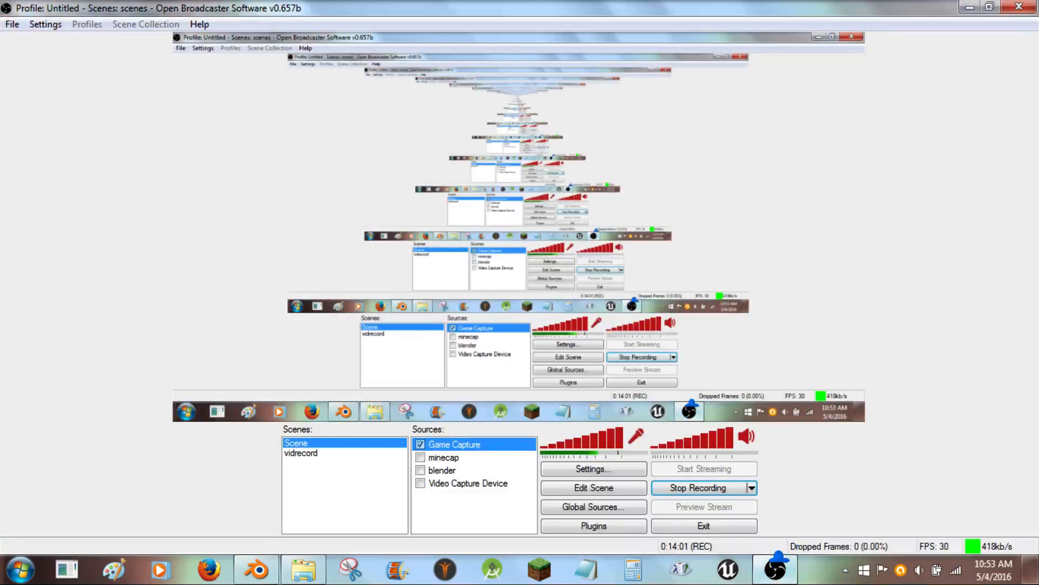
pyautogui.moveTo(770, 550)
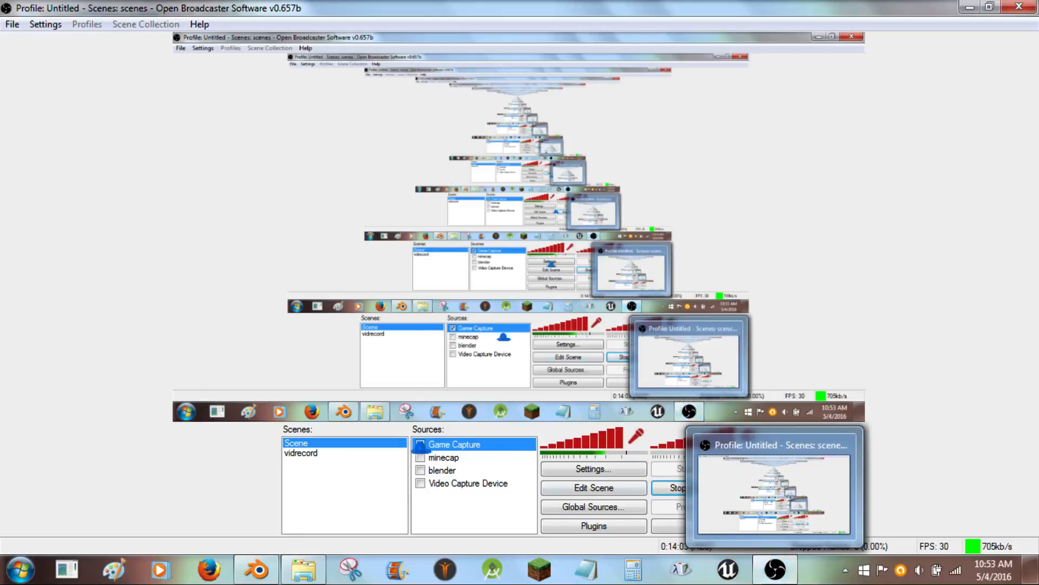